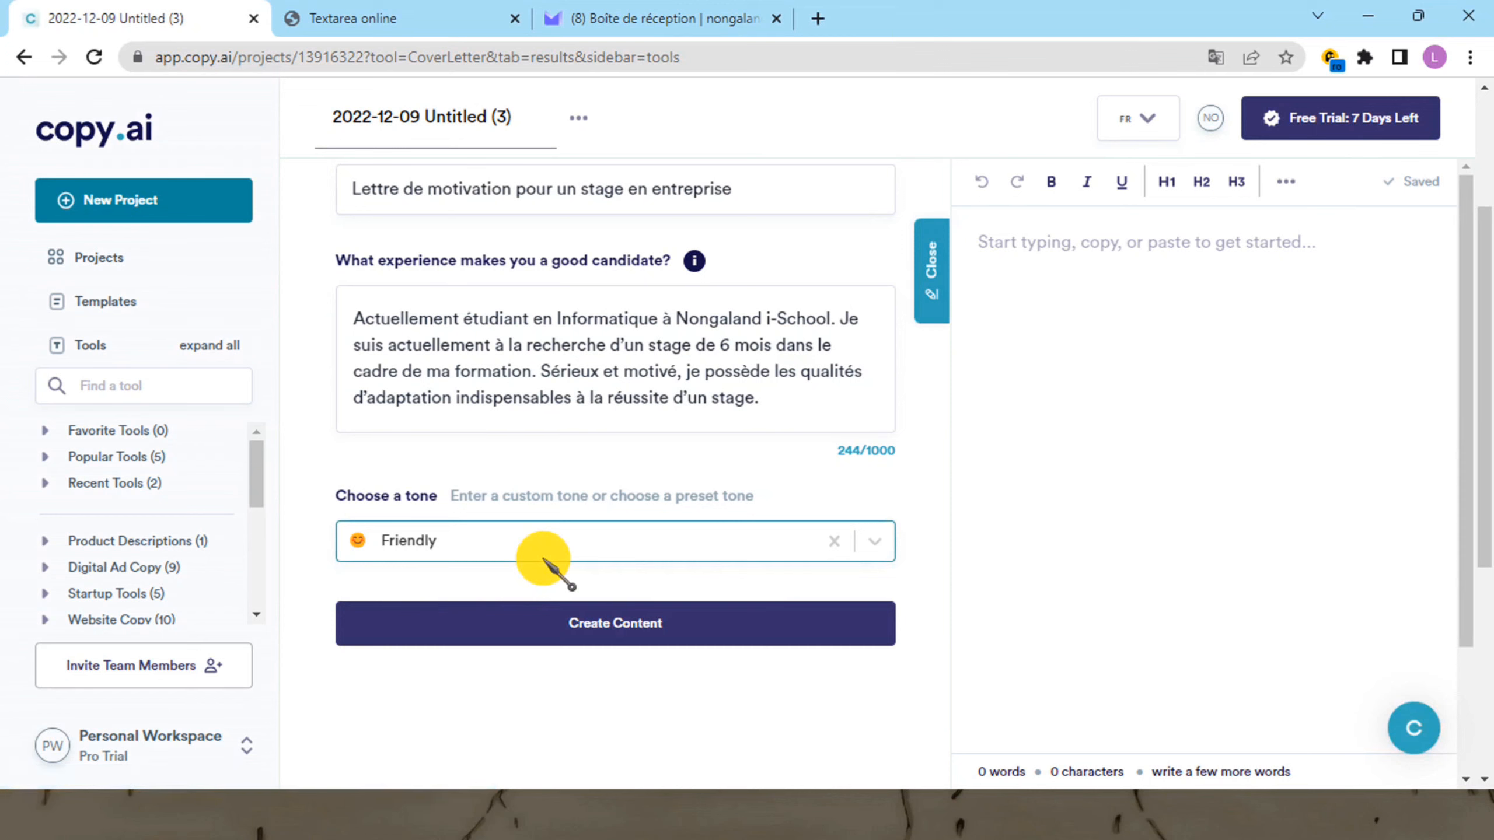
Set the tone to Professional and generate the internship cover letter content
{"action": "left_click", "coordinate": [539, 549]}
{"action": "scroll", "coordinate": [534, 544], "scroll_direction": "down", "scroll_amount": 2}
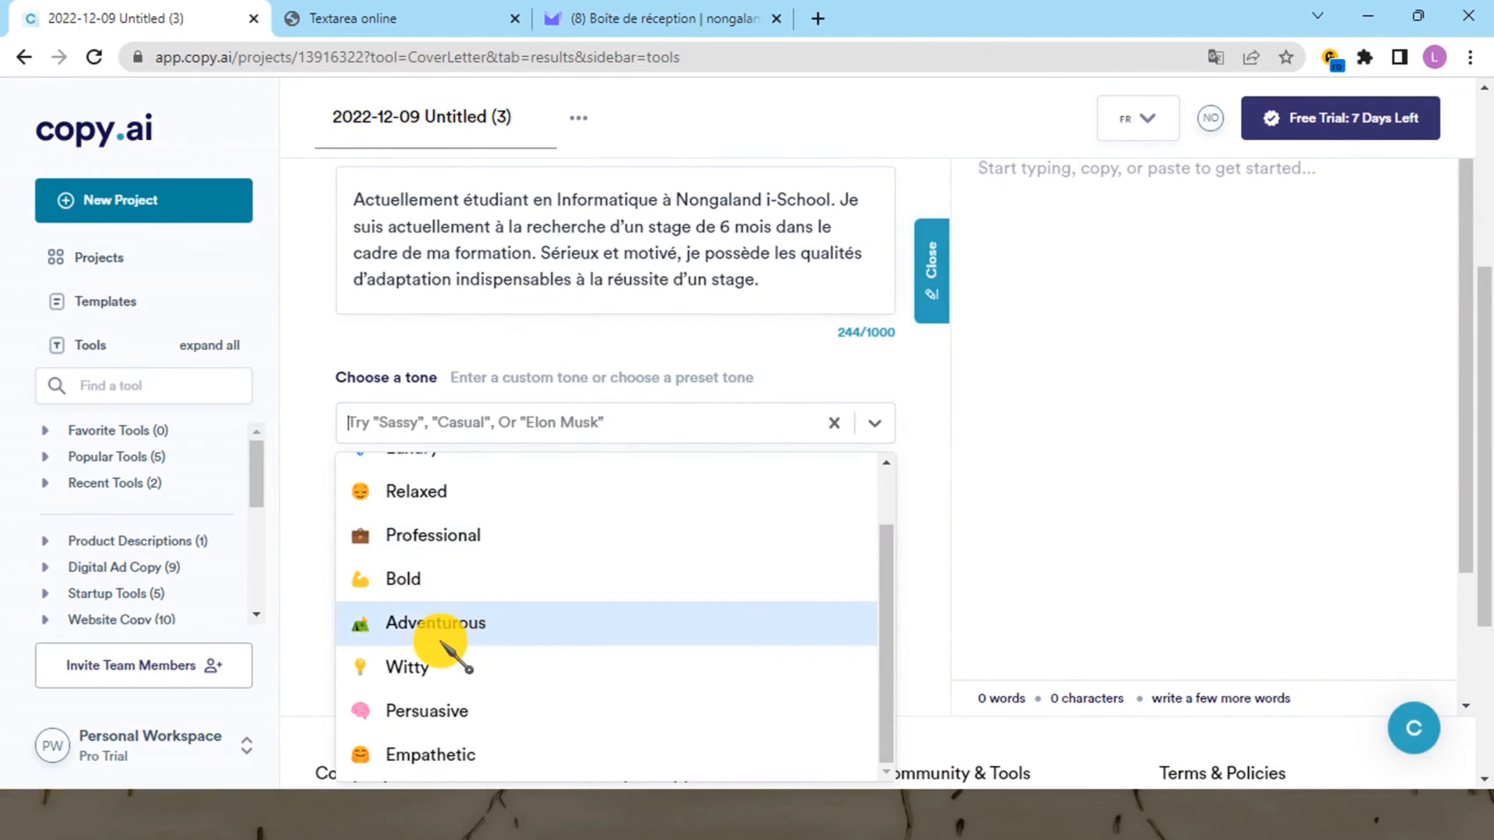
{"action": "left_click", "coordinate": [452, 539]}
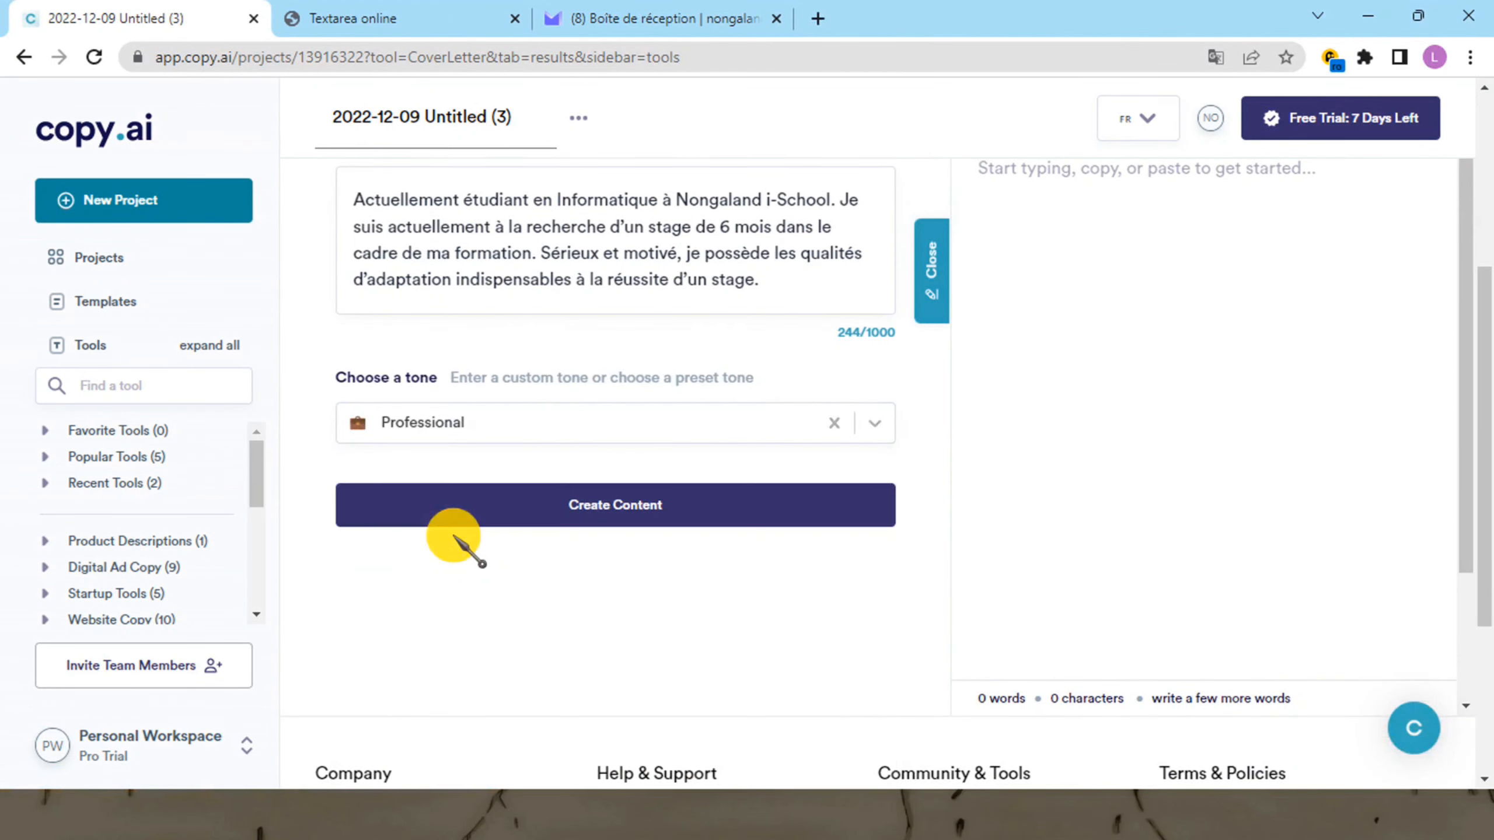
{"action": "left_click", "coordinate": [610, 511]}
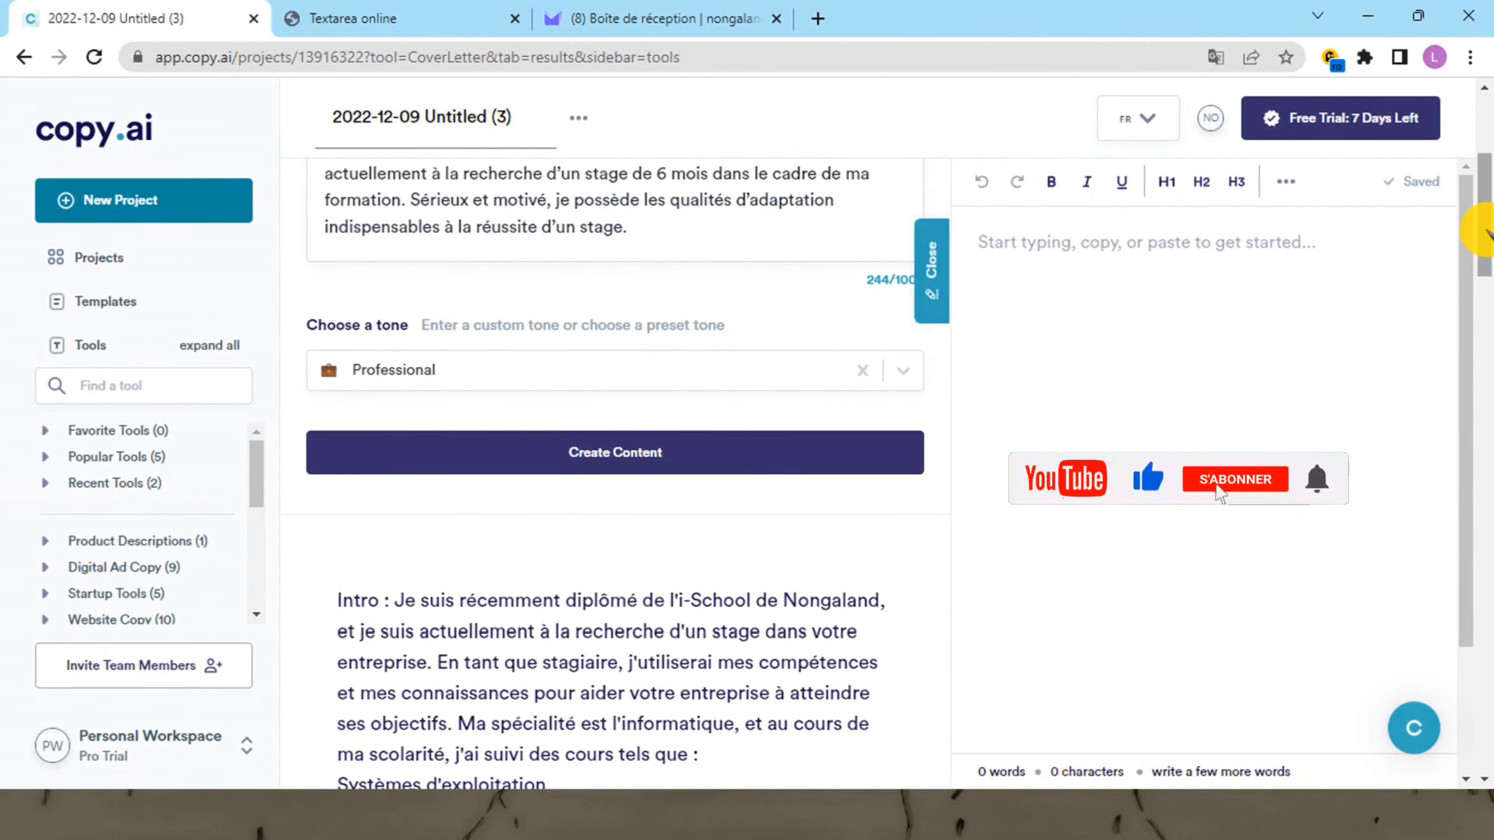
Read through the generated cover letter versions, from the introduction of the first to the end of the last
{"action": "left_click_drag", "start_coordinate": [1484, 205], "coordinate": [1482, 270]}
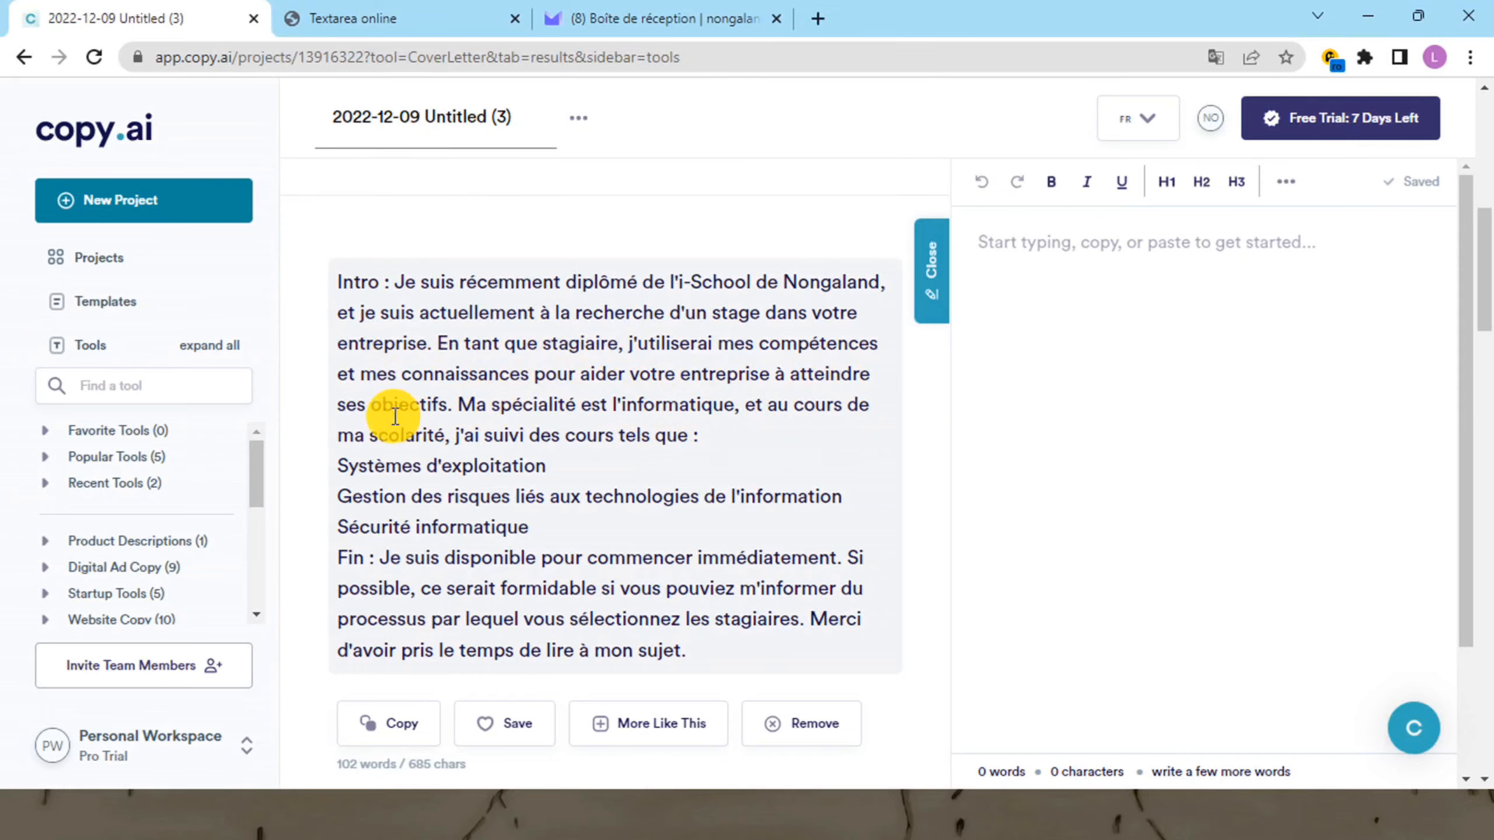
{"action": "scroll", "coordinate": [399, 416], "scroll_direction": "down", "scroll_amount": 2}
{"action": "scroll", "coordinate": [405, 500], "scroll_direction": "down", "scroll_amount": 10}
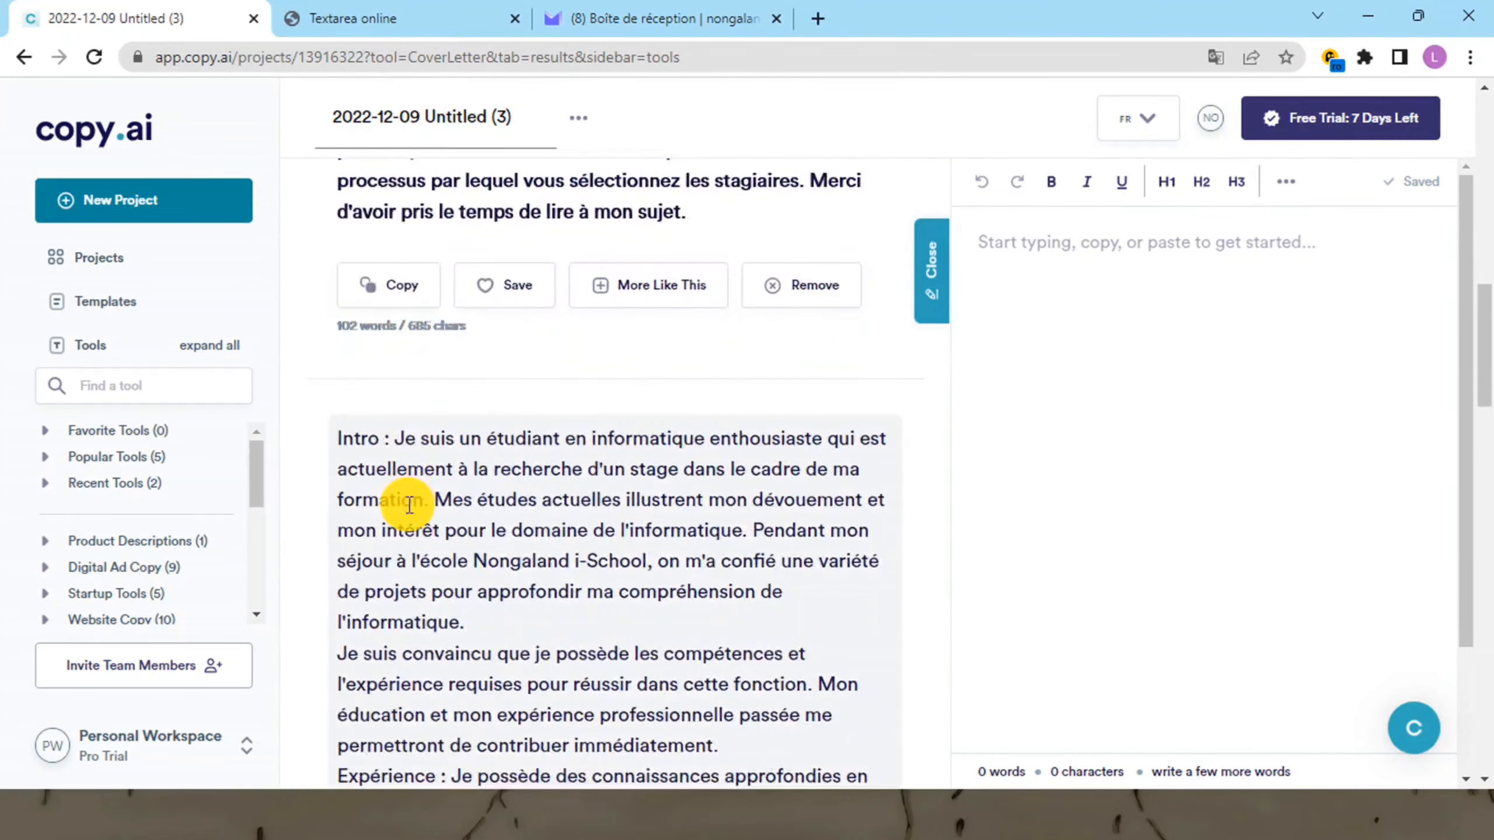
{"action": "scroll", "coordinate": [400, 512], "scroll_direction": "down", "scroll_amount": 12}
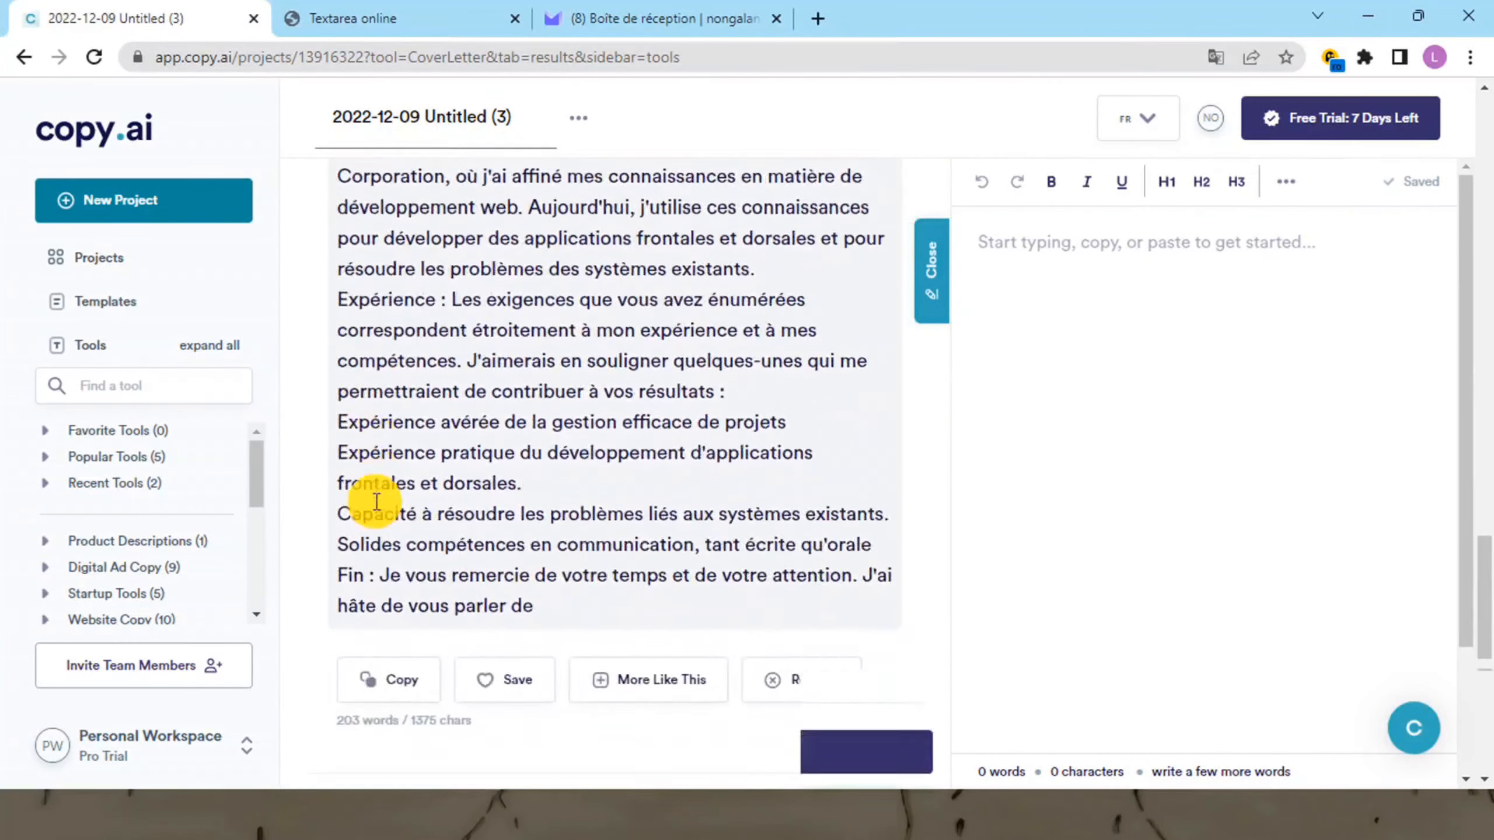
{"action": "left_click", "coordinate": [440, 517]}
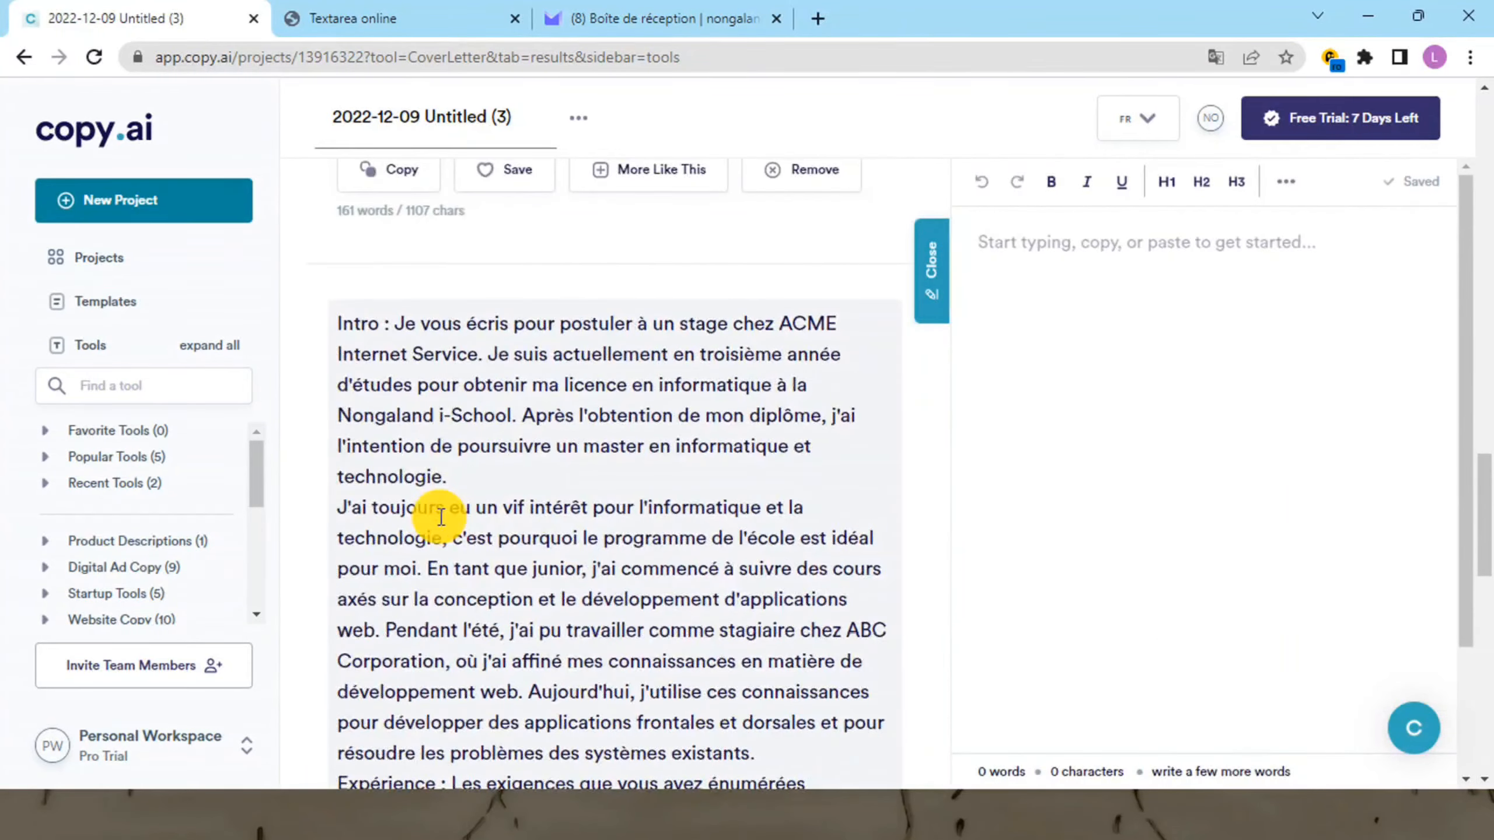
{"action": "scroll", "coordinate": [440, 518], "scroll_direction": "up", "scroll_amount": 9}
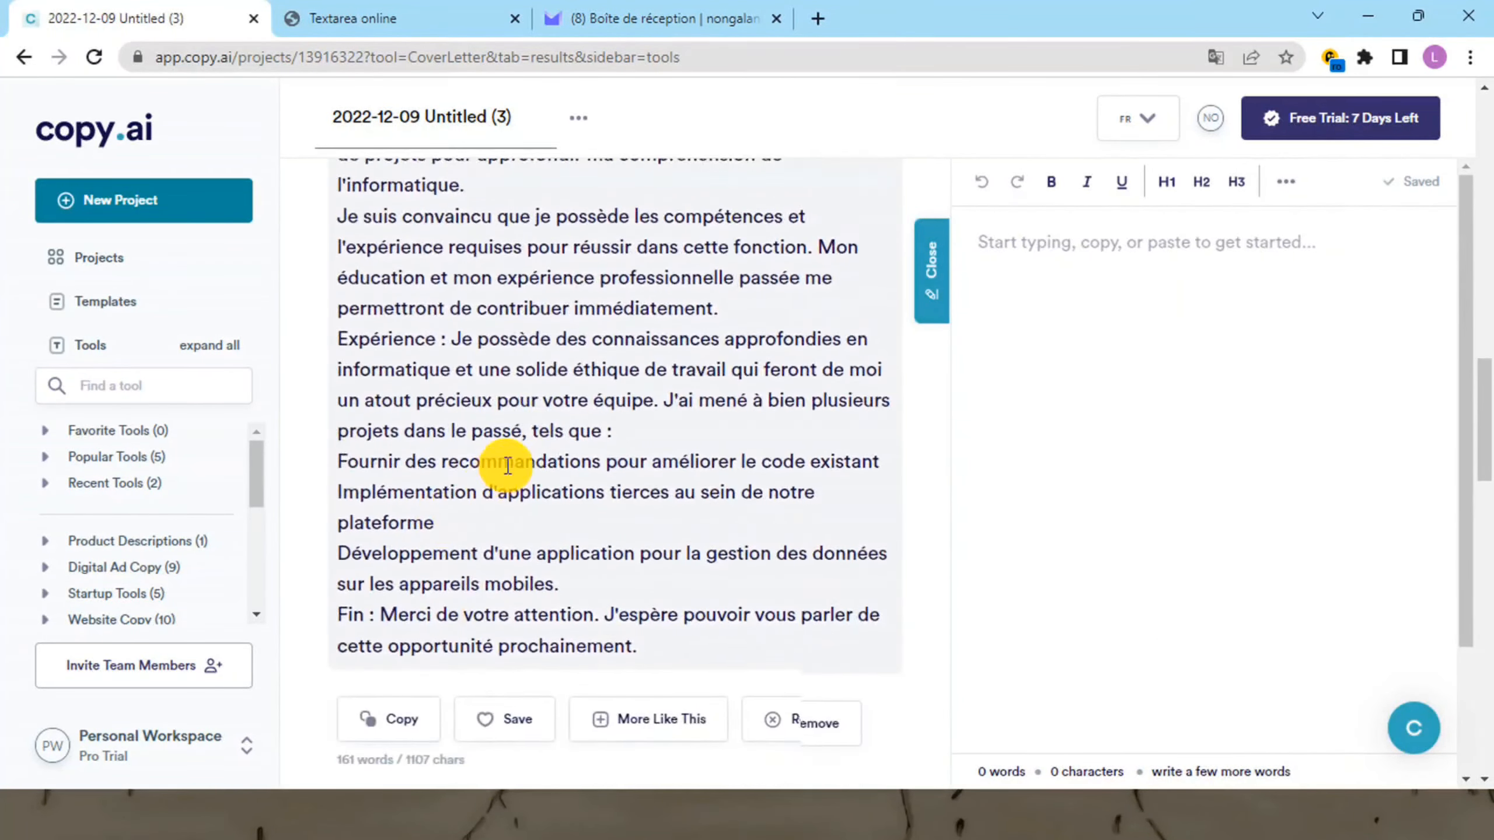
{"action": "scroll", "coordinate": [504, 466], "scroll_direction": "up", "scroll_amount": 12}
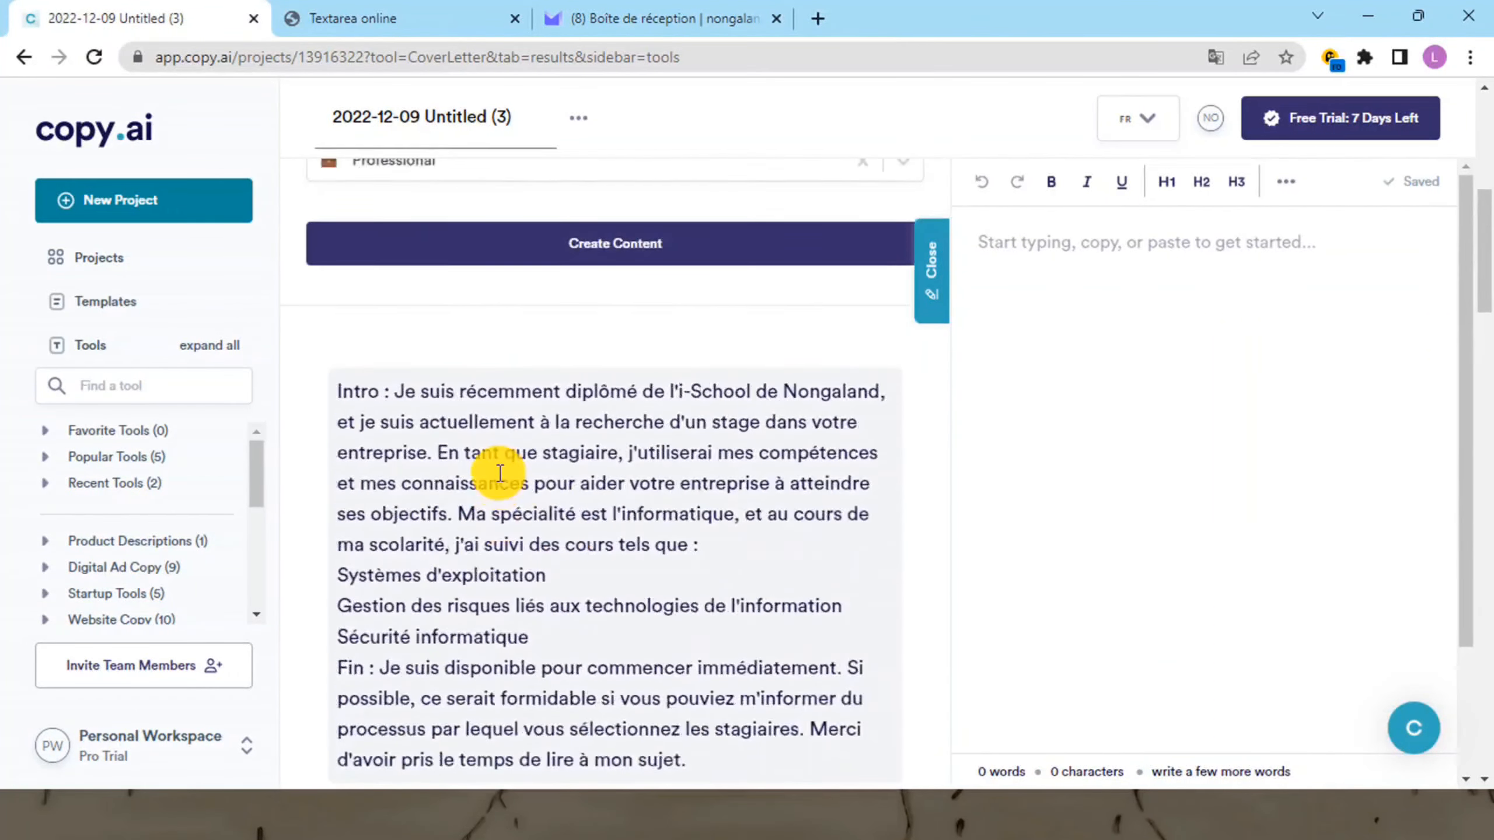
Save the first generated cover letter and generate more versions like it
{"action": "scroll", "coordinate": [492, 475], "scroll_direction": "down", "scroll_amount": 2}
{"action": "scroll", "coordinate": [491, 475], "scroll_direction": "down", "scroll_amount": 4}
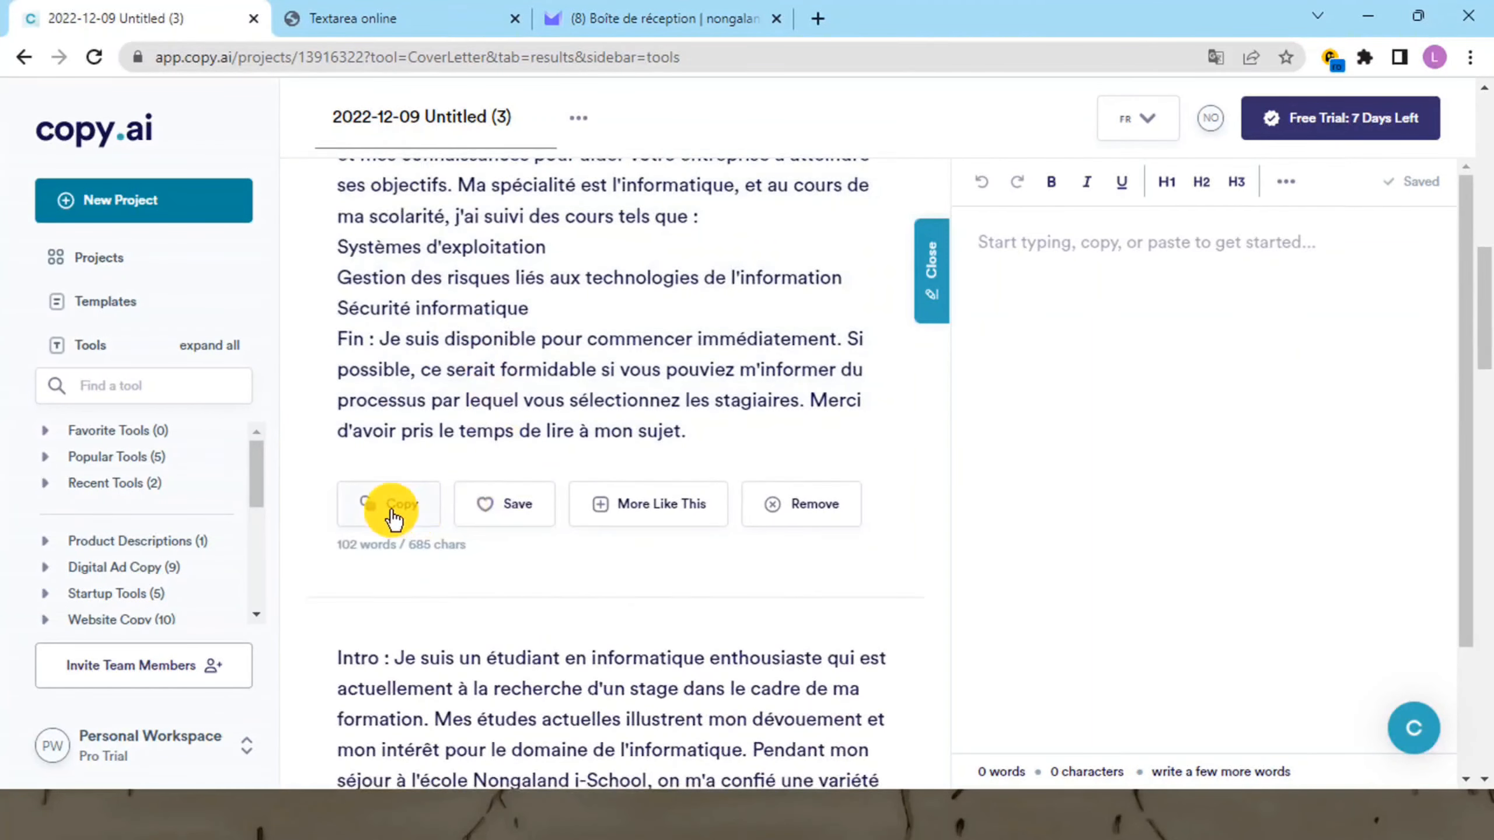
{"action": "left_click", "coordinate": [504, 509]}
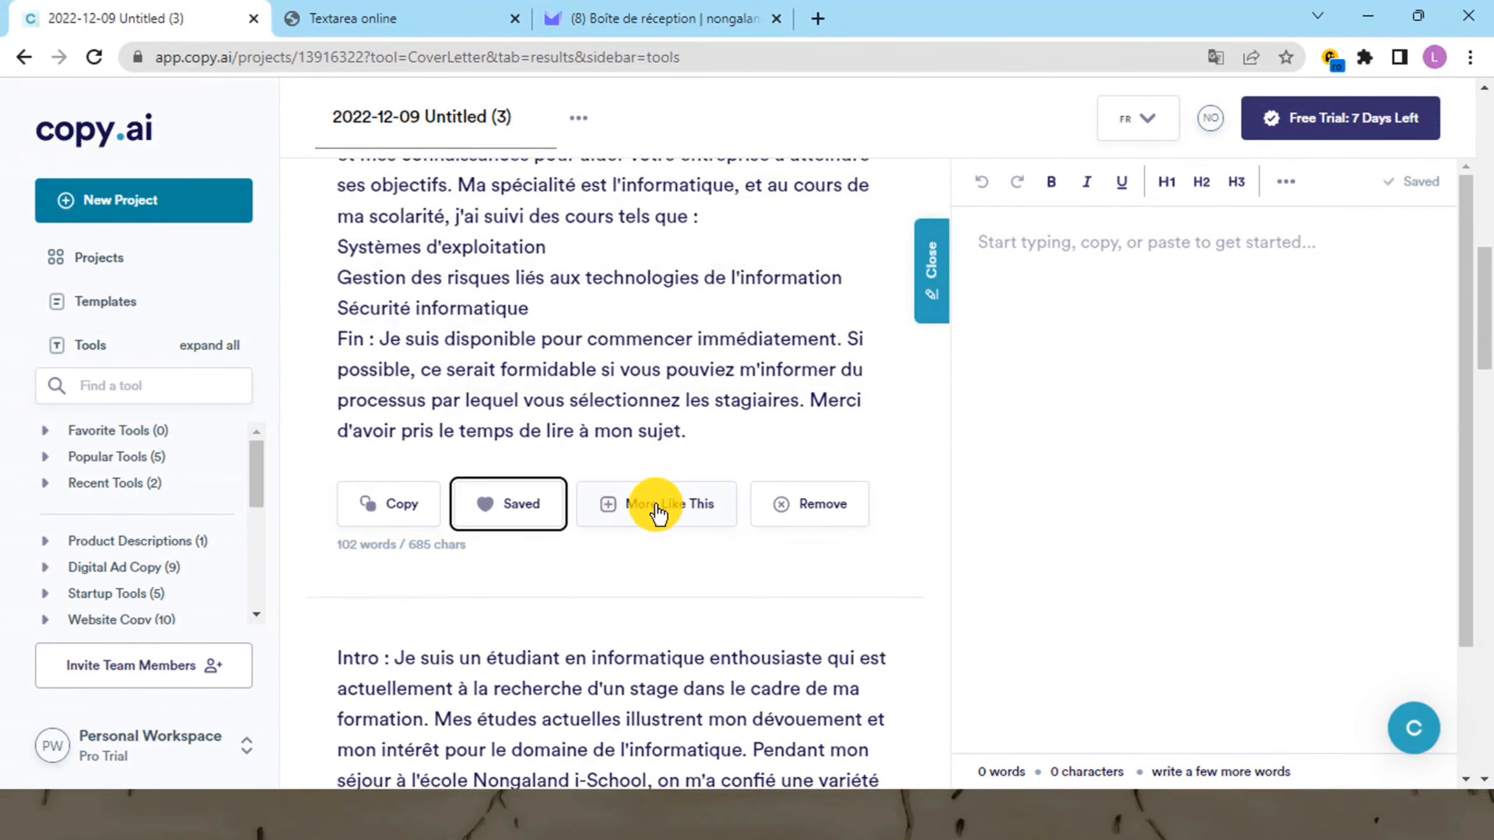
{"action": "left_click", "coordinate": [630, 512]}
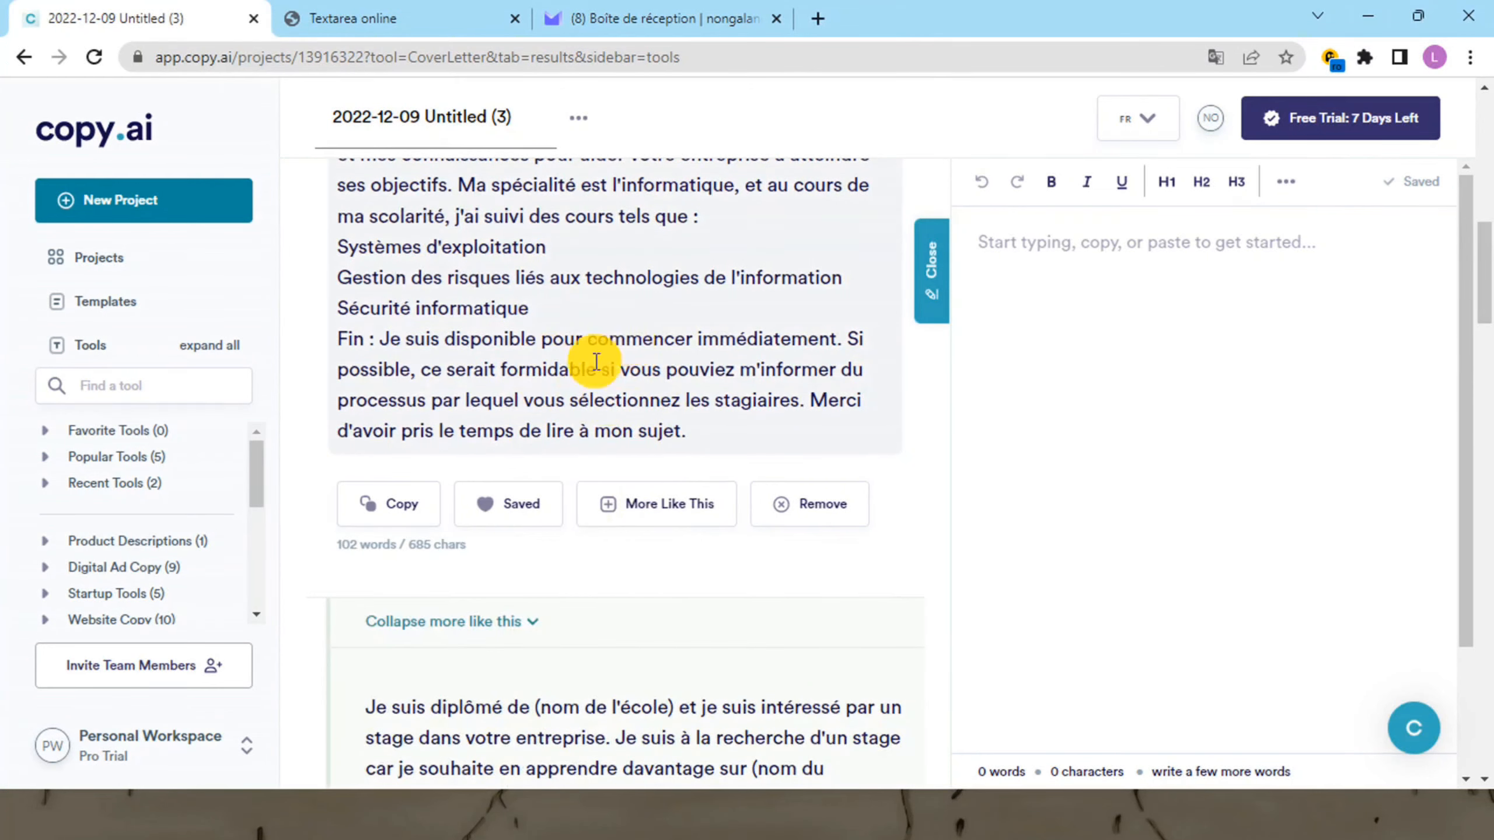
Examine the similar versions produced from the saved cover letter
{"action": "scroll", "coordinate": [577, 606], "scroll_direction": "down", "scroll_amount": 4}
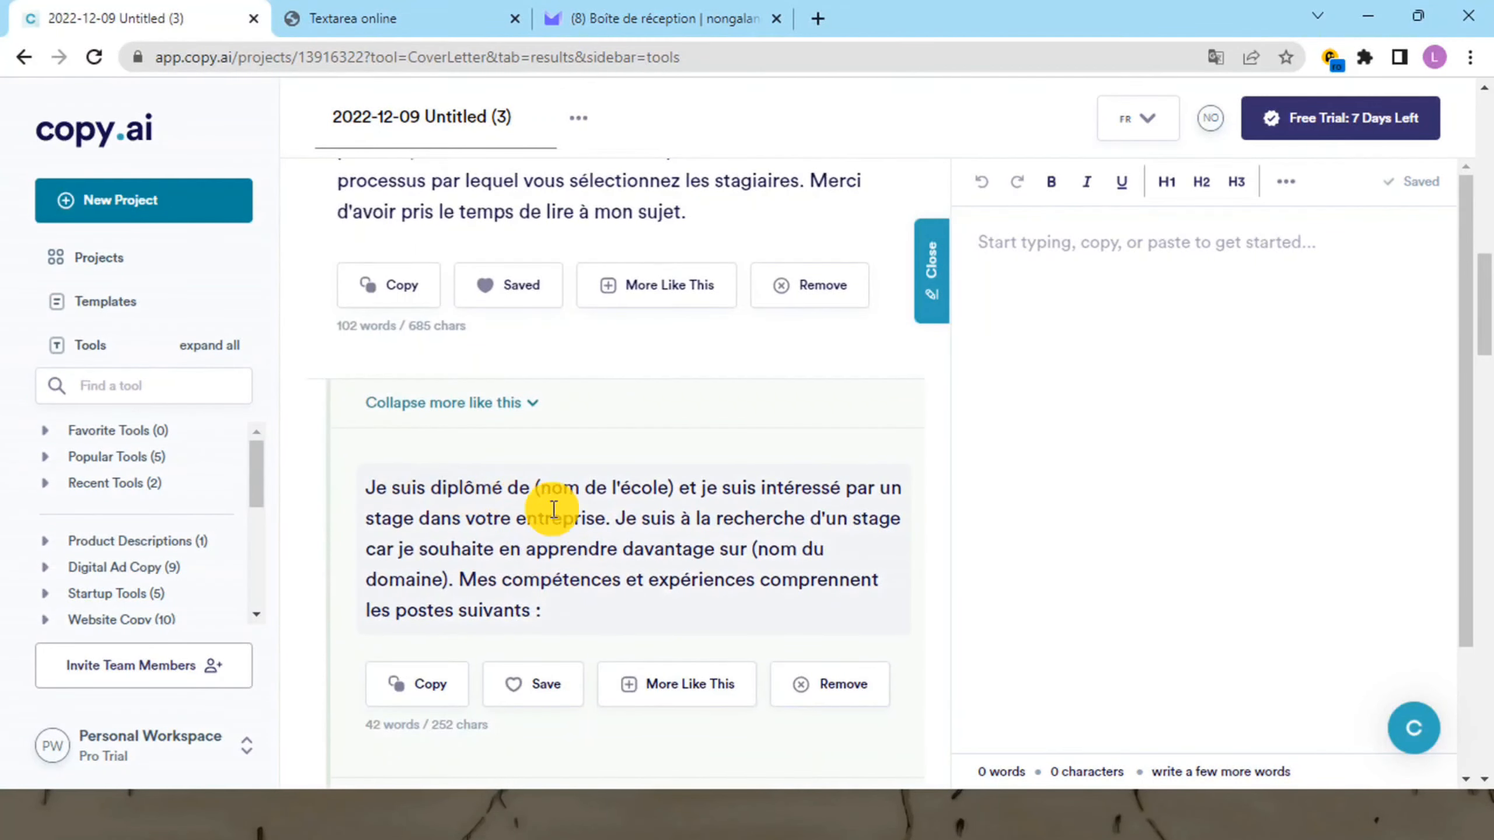
{"action": "scroll", "coordinate": [635, 523], "scroll_direction": "down", "scroll_amount": 4}
{"action": "scroll", "coordinate": [627, 488], "scroll_direction": "up", "scroll_amount": 8}
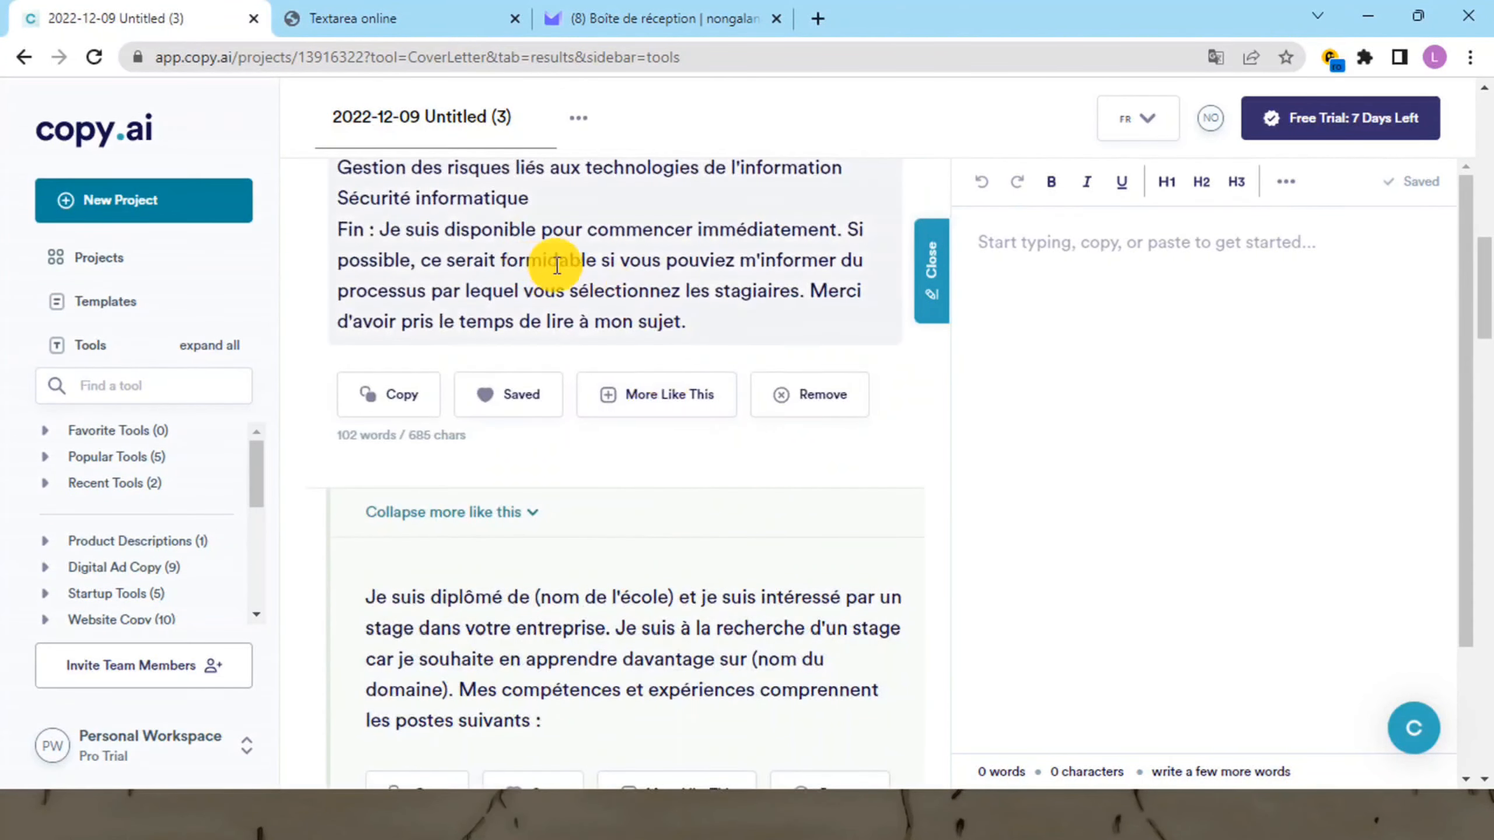
{"action": "scroll", "coordinate": [544, 500], "scroll_direction": "down", "scroll_amount": 4}
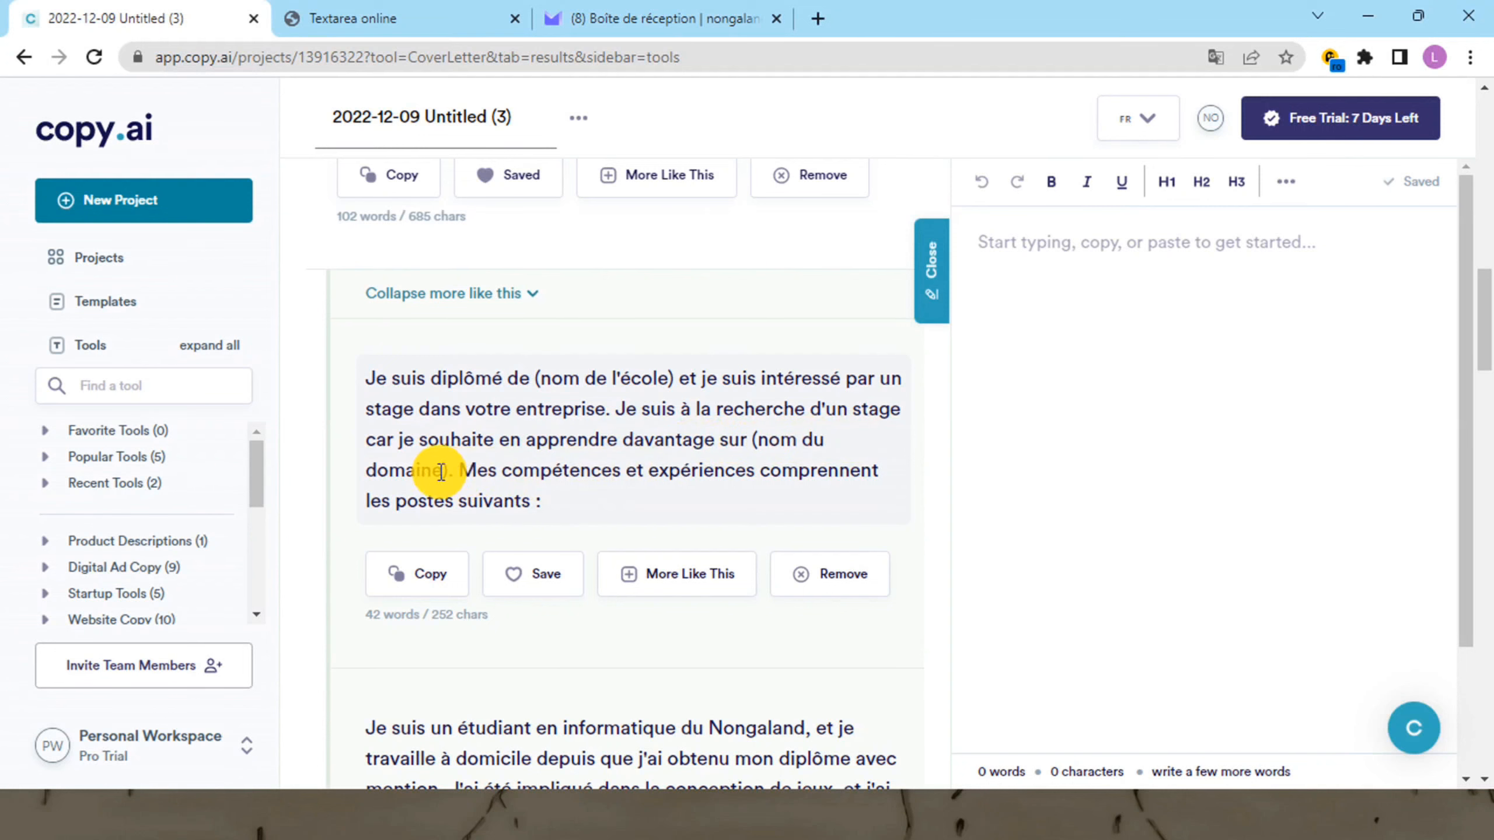
{"action": "scroll", "coordinate": [834, 494], "scroll_direction": "down", "scroll_amount": 5}
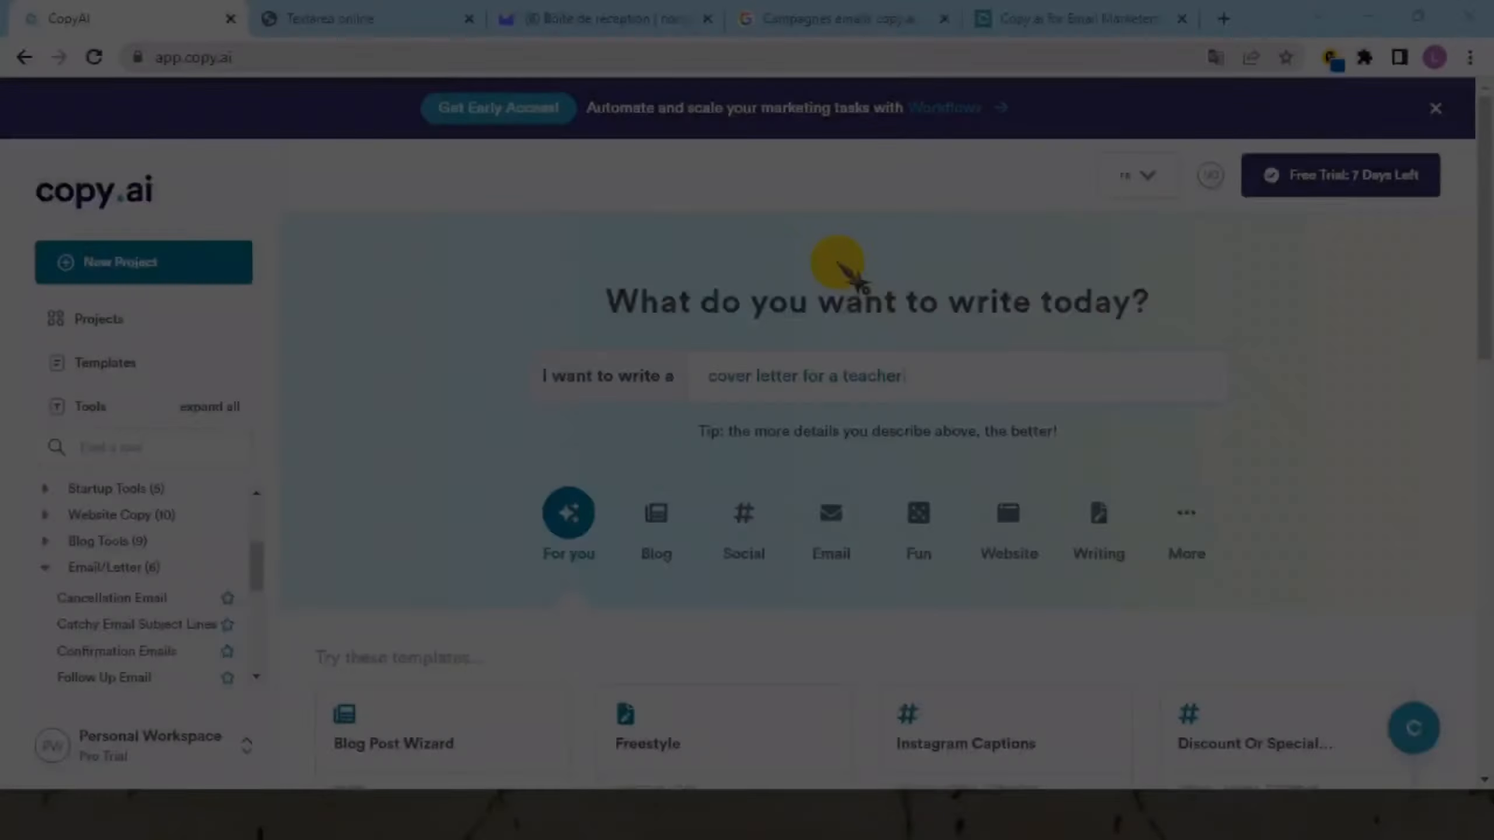
Expand all tool categories and open the Catchy Email Subject Lines tool from the Email/Letter group
{"action": "type", "text": "c"}
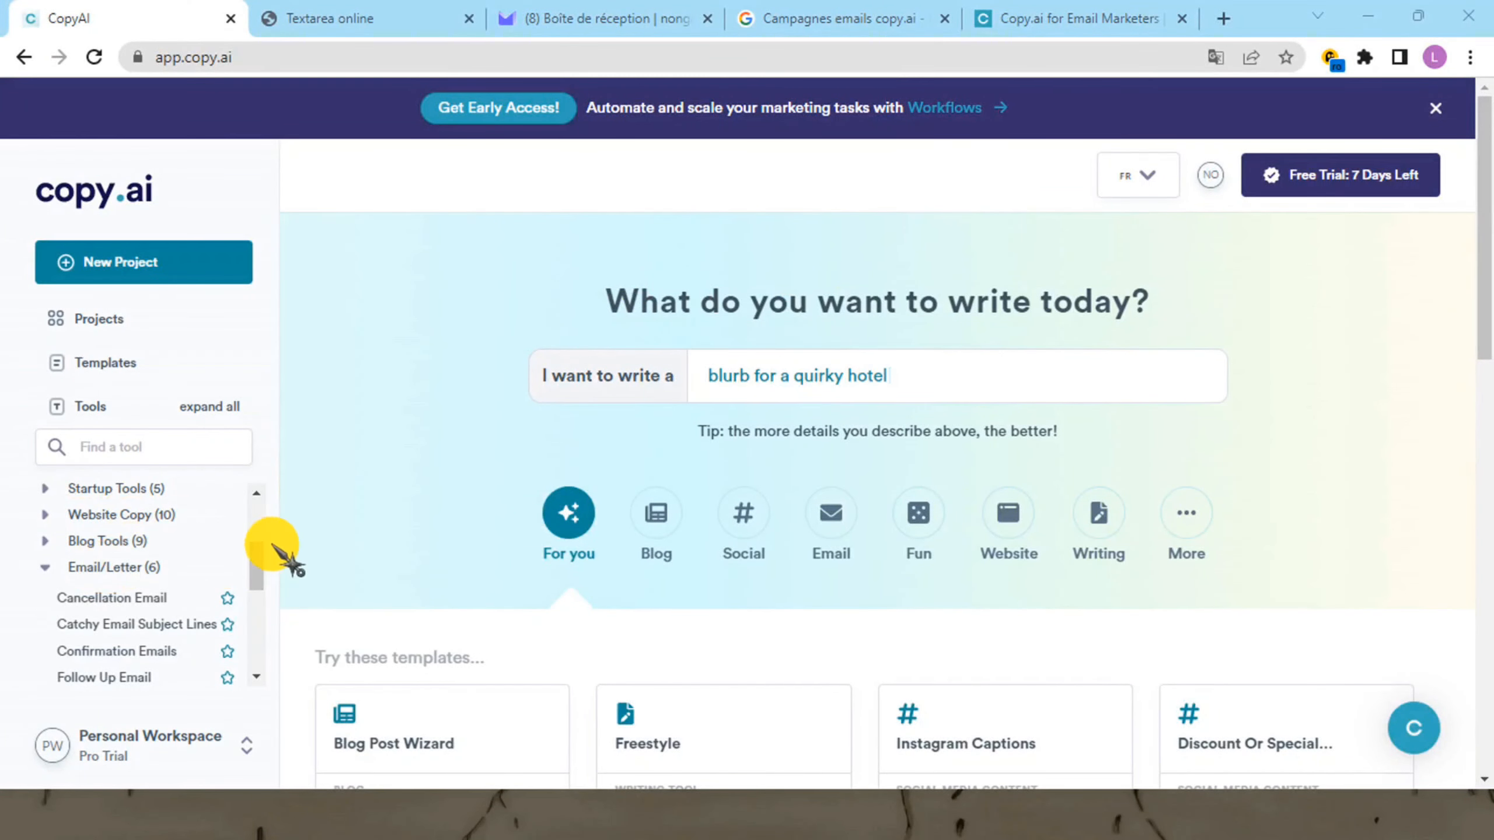
{"action": "scroll", "coordinate": [191, 553], "scroll_direction": "up", "scroll_amount": 5}
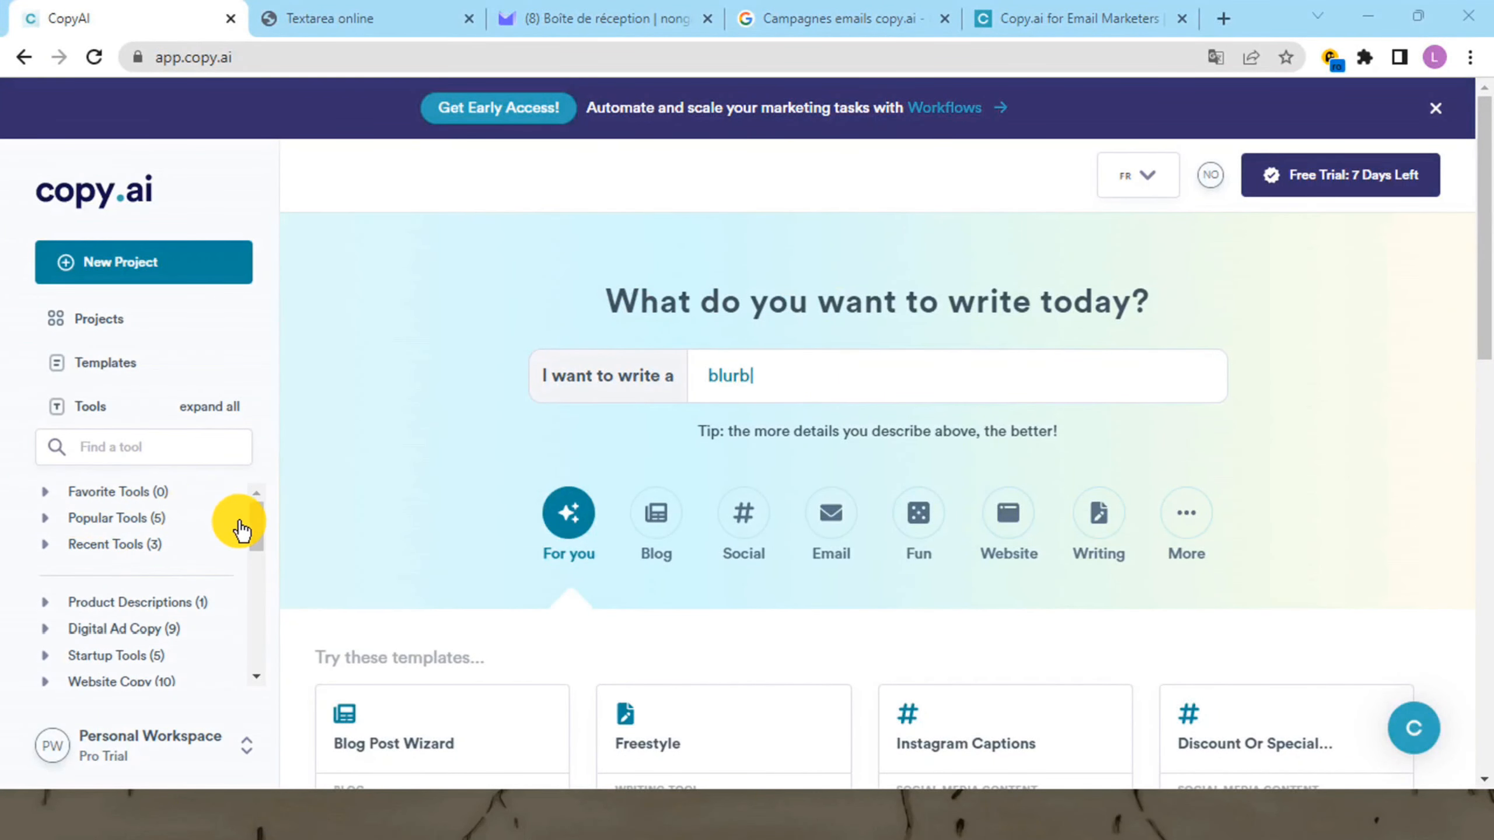
{"action": "left_click", "coordinate": [211, 406]}
{"action": "scroll", "coordinate": [158, 582], "scroll_direction": "down", "scroll_amount": 5}
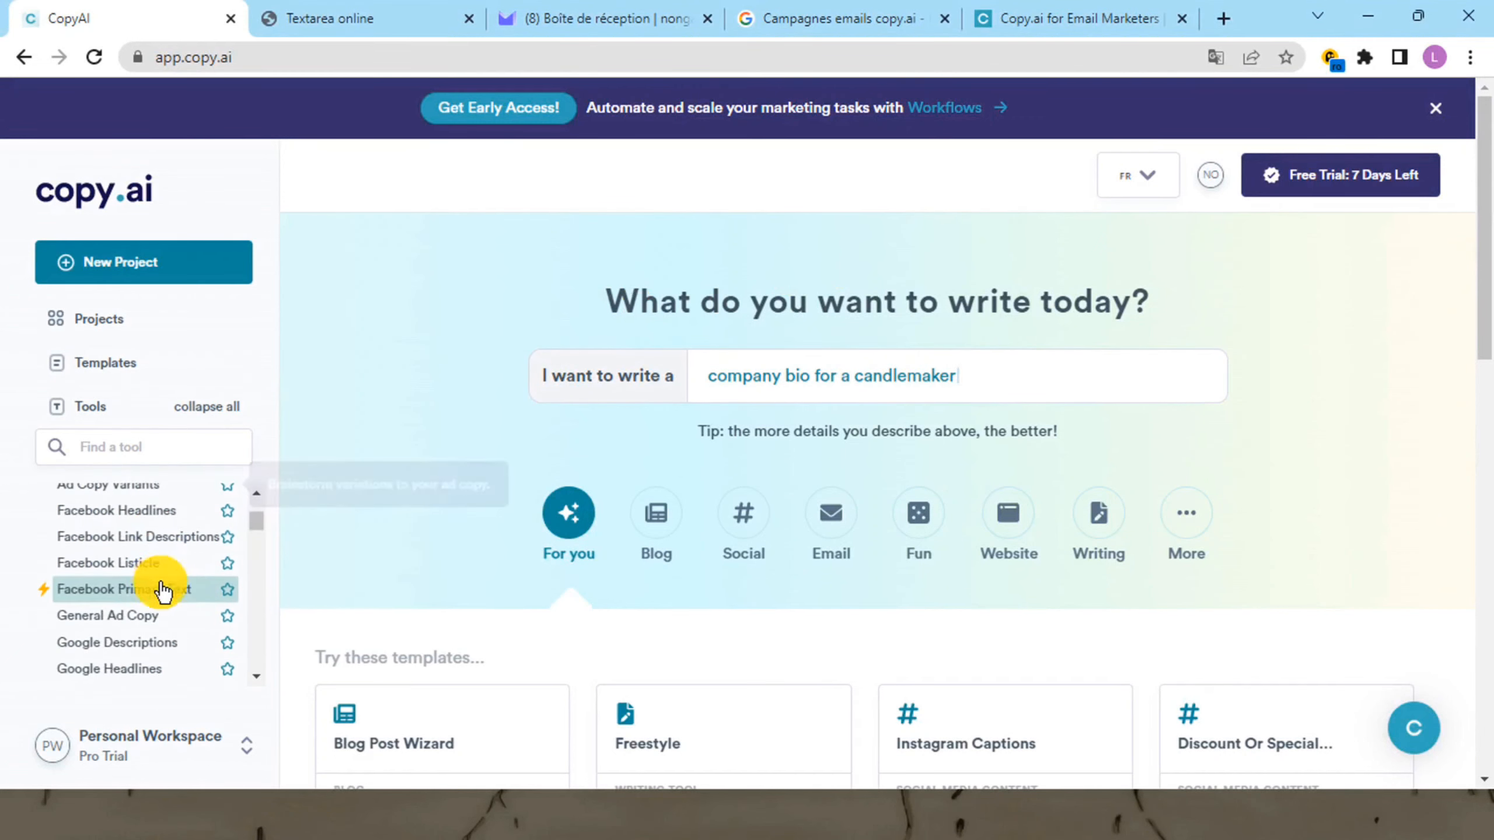
{"action": "scroll", "coordinate": [156, 600], "scroll_direction": "up", "scroll_amount": 2}
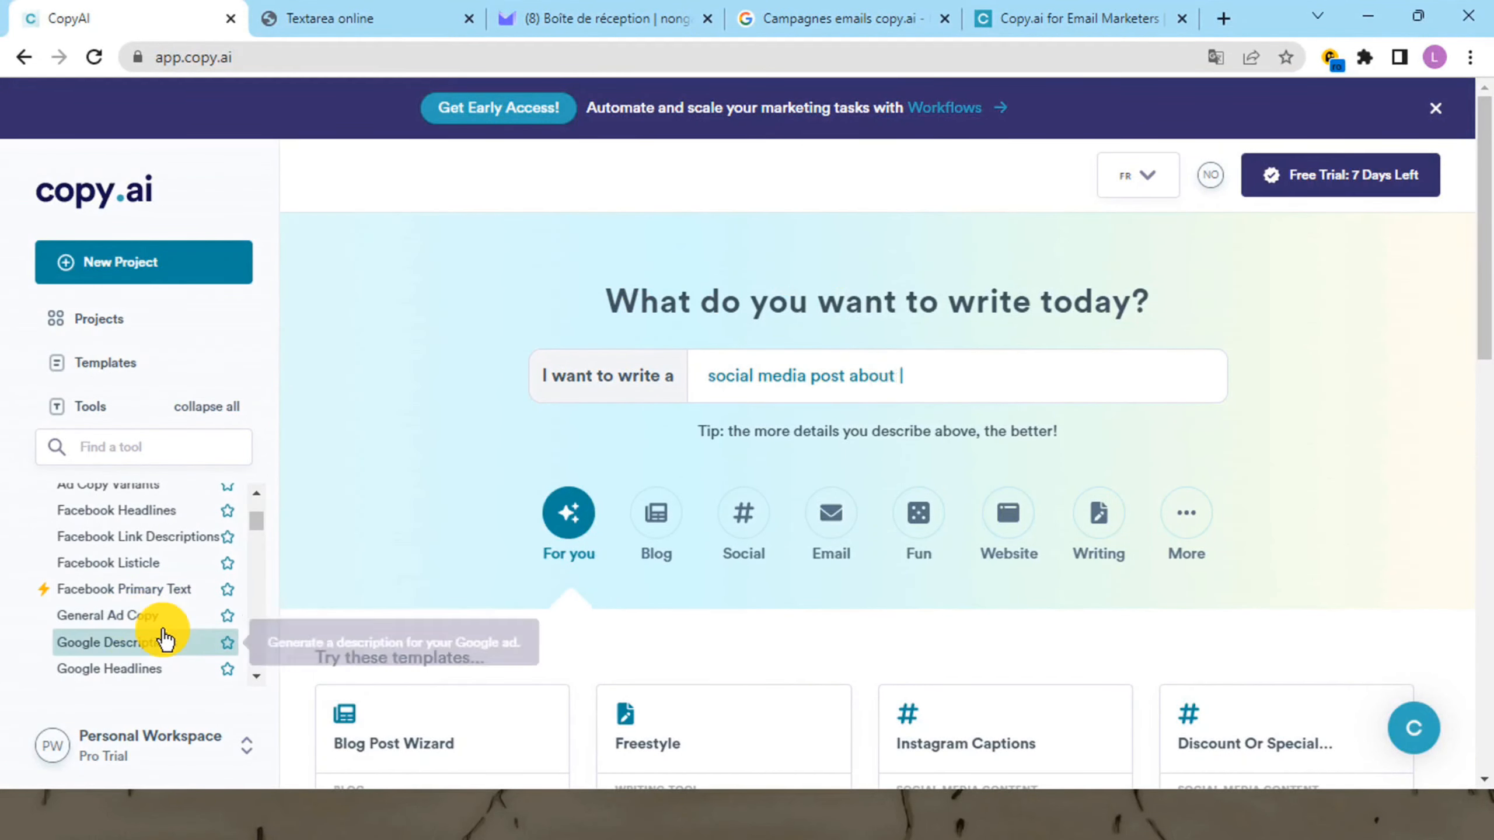
{"action": "scroll", "coordinate": [164, 635], "scroll_direction": "down", "scroll_amount": 2}
{"action": "scroll", "coordinate": [166, 635], "scroll_direction": "up", "scroll_amount": 3}
{"action": "scroll", "coordinate": [166, 635], "scroll_direction": "down", "scroll_amount": 4}
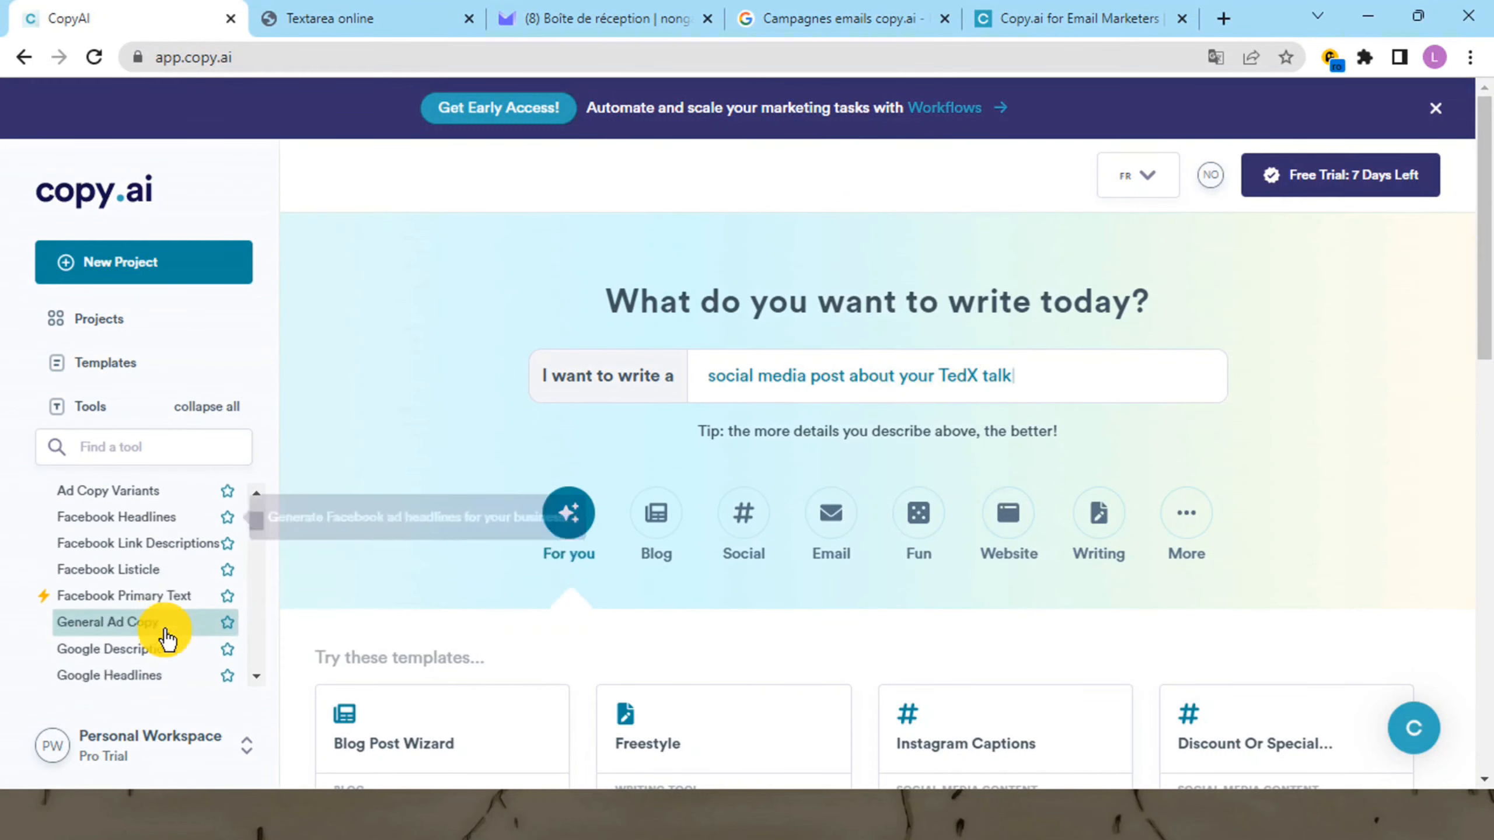
{"action": "scroll", "coordinate": [164, 629], "scroll_direction": "down", "scroll_amount": 2}
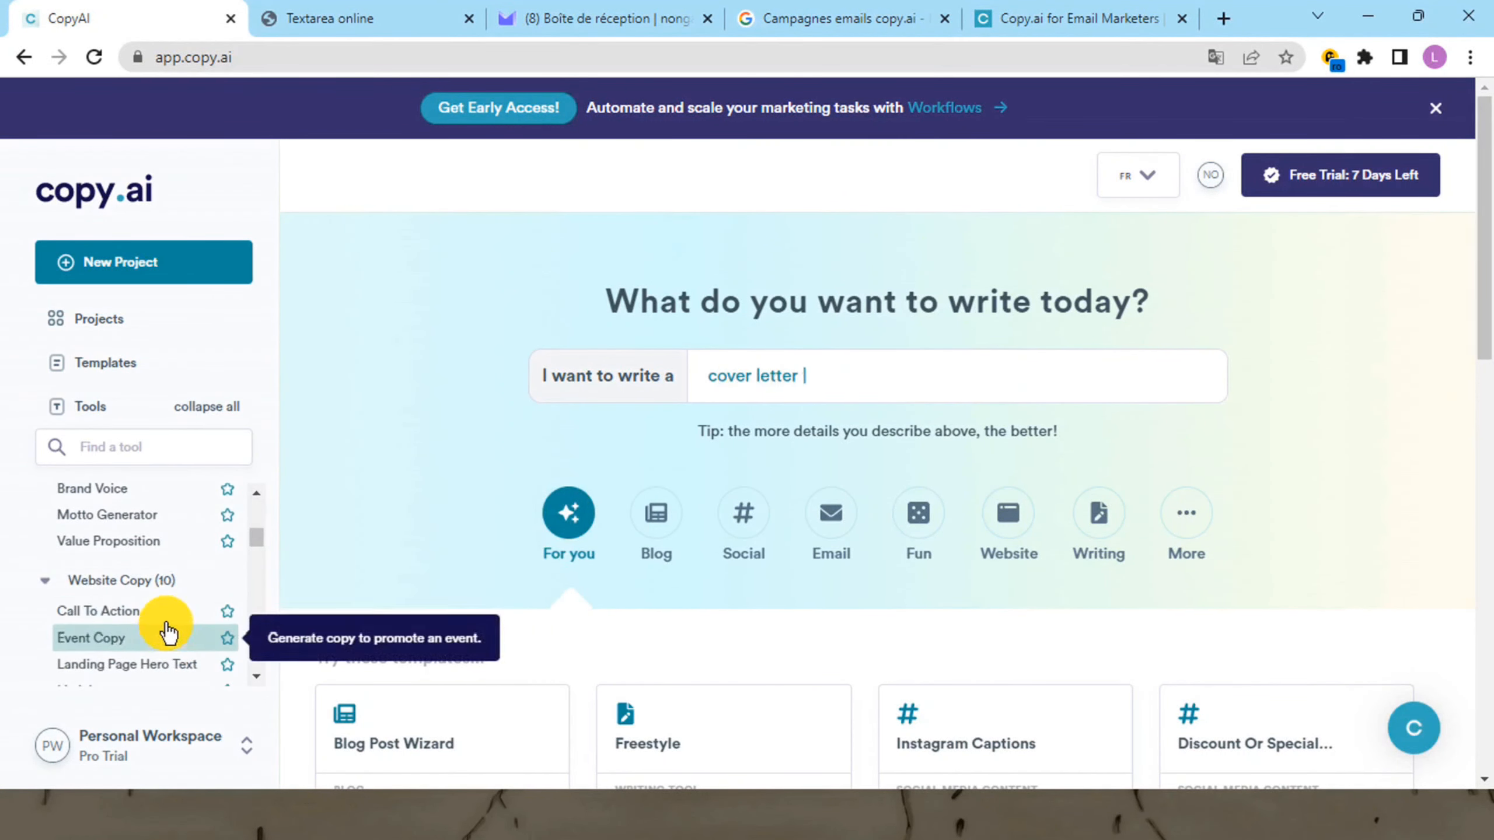
{"action": "scroll", "coordinate": [167, 624], "scroll_direction": "down", "scroll_amount": 2}
{"action": "scroll", "coordinate": [170, 618], "scroll_direction": "down", "scroll_amount": 6}
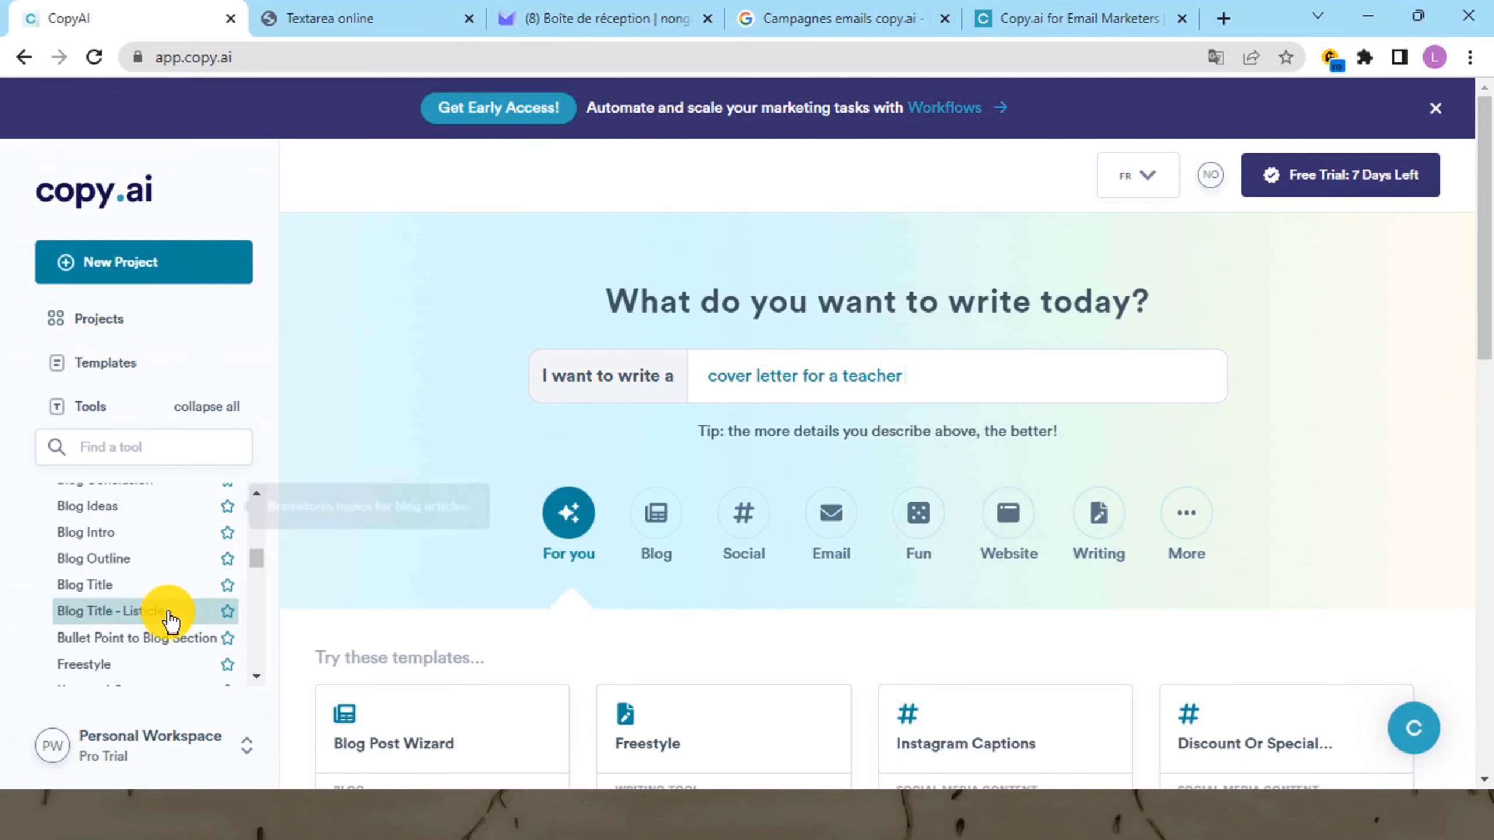
{"action": "scroll", "coordinate": [170, 618], "scroll_direction": "down", "scroll_amount": 2}
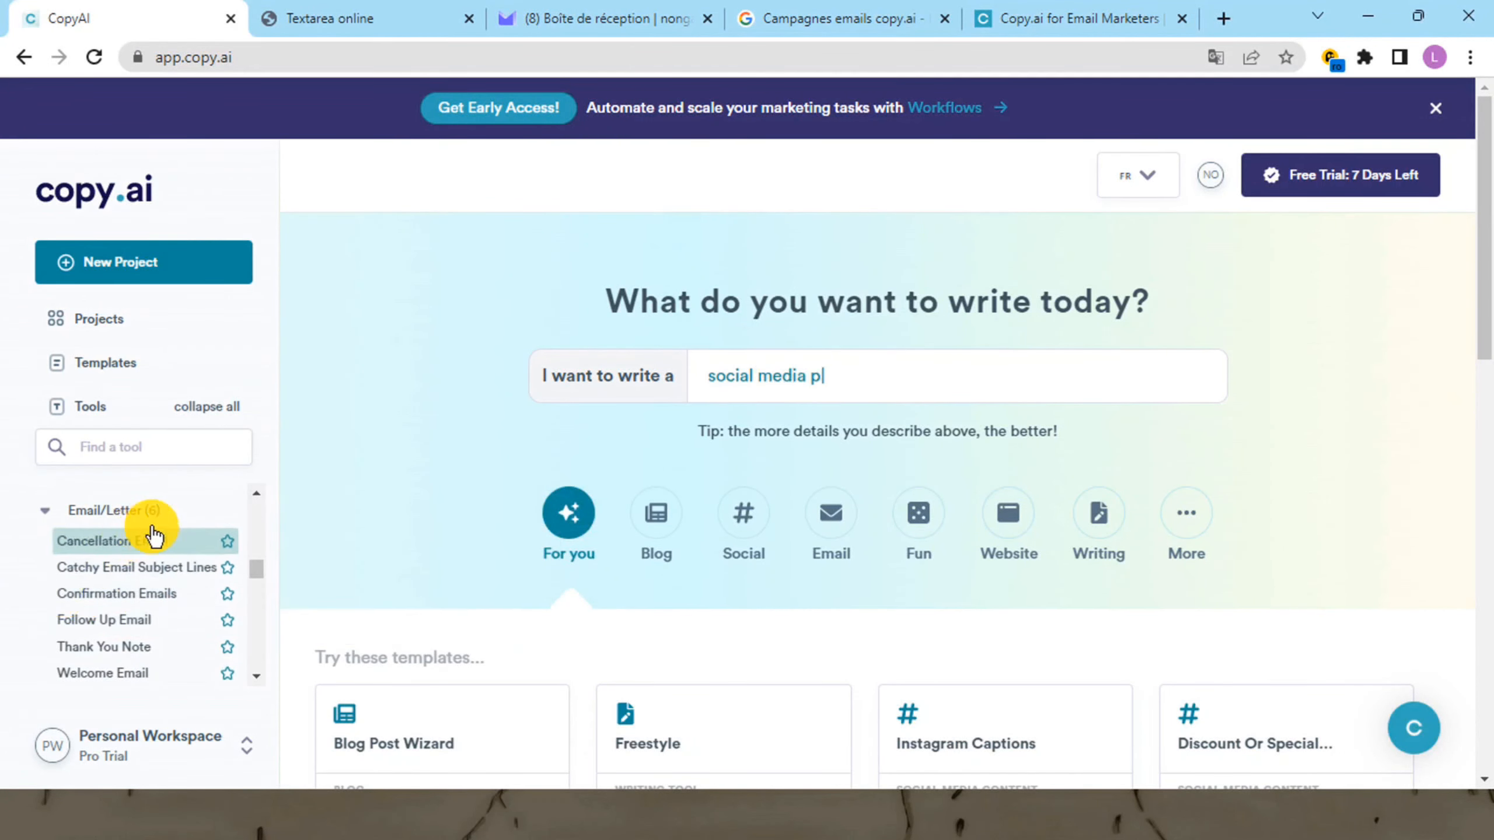
{"action": "left_click", "coordinate": [107, 569]}
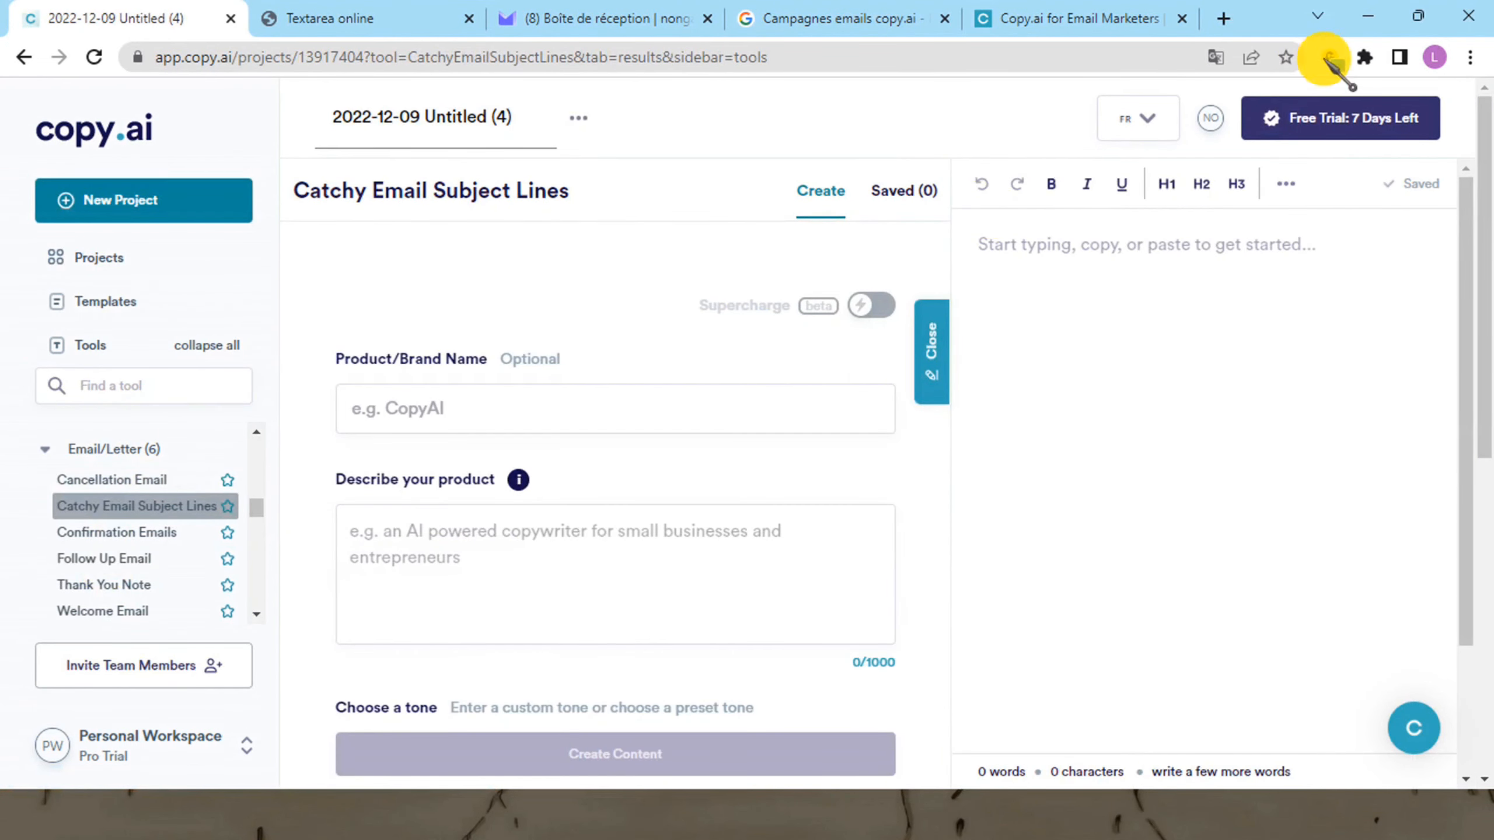
Translate the page into French and enter "Formation devenir Expert Canva" as the product or brand name
{"action": "left_click", "coordinate": [1216, 57]}
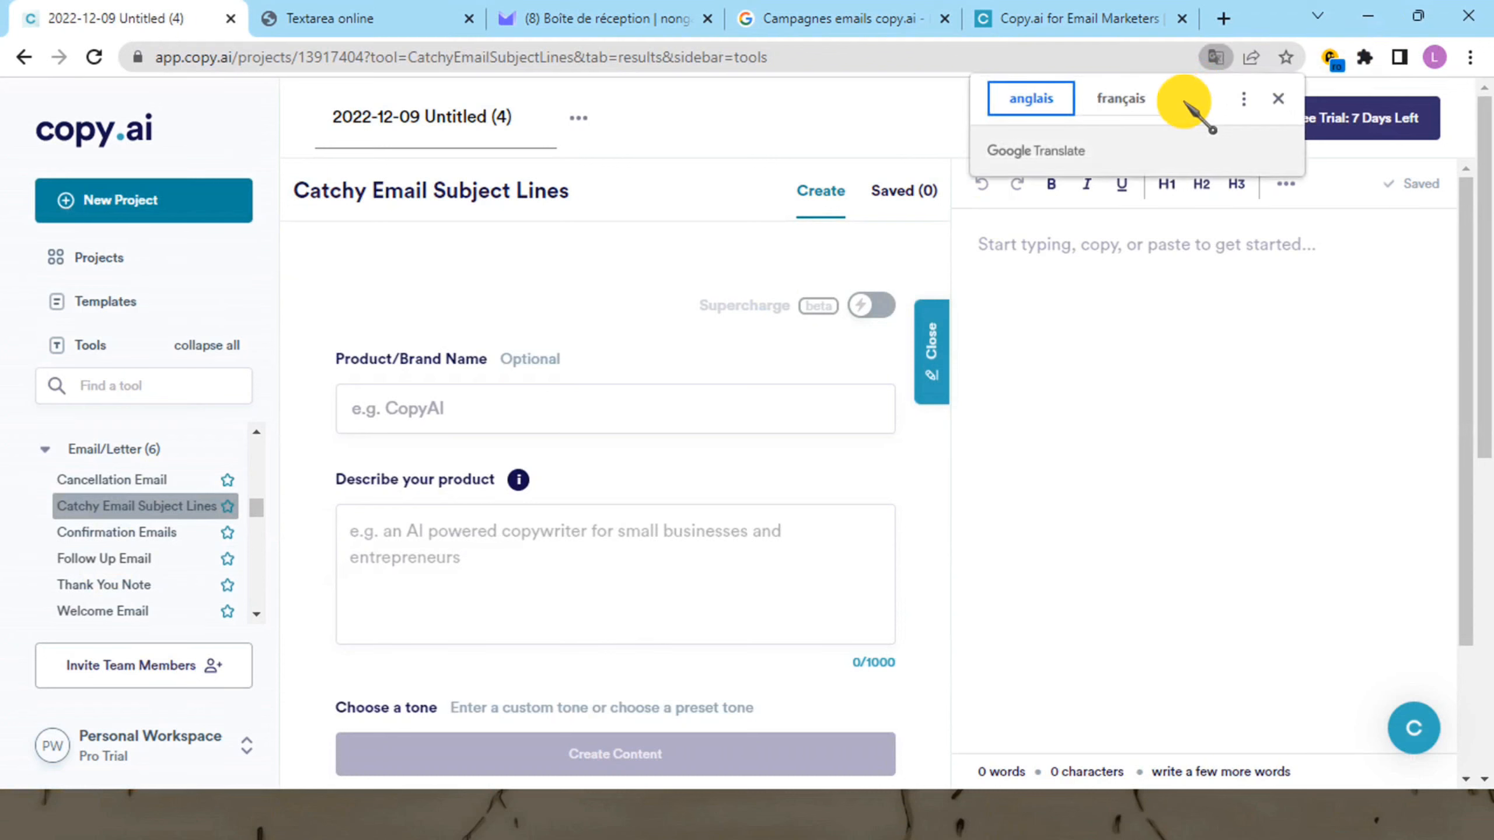
{"action": "left_click", "coordinate": [1122, 97]}
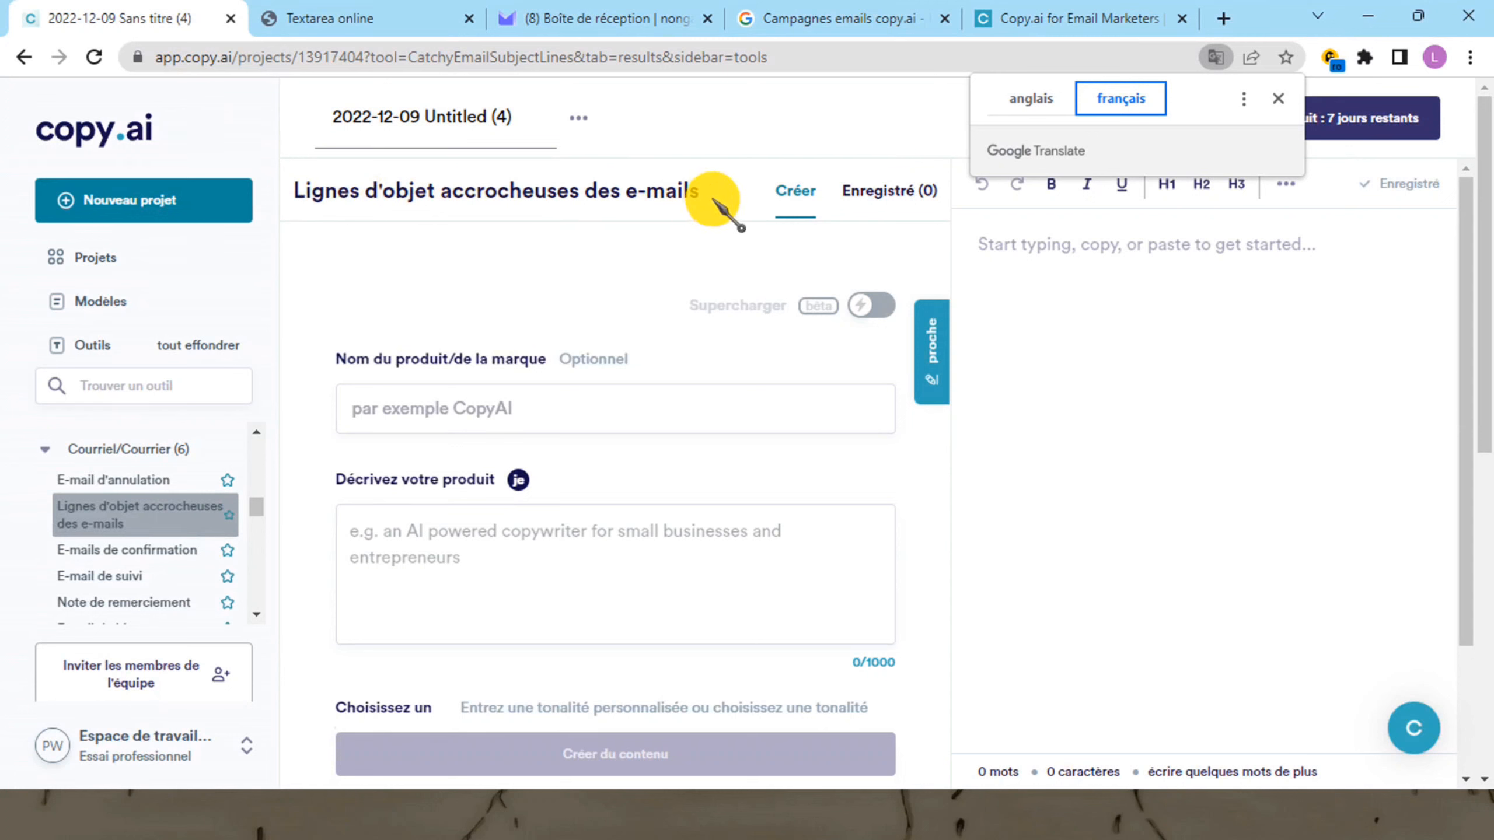
{"action": "left_click", "coordinate": [416, 409]}
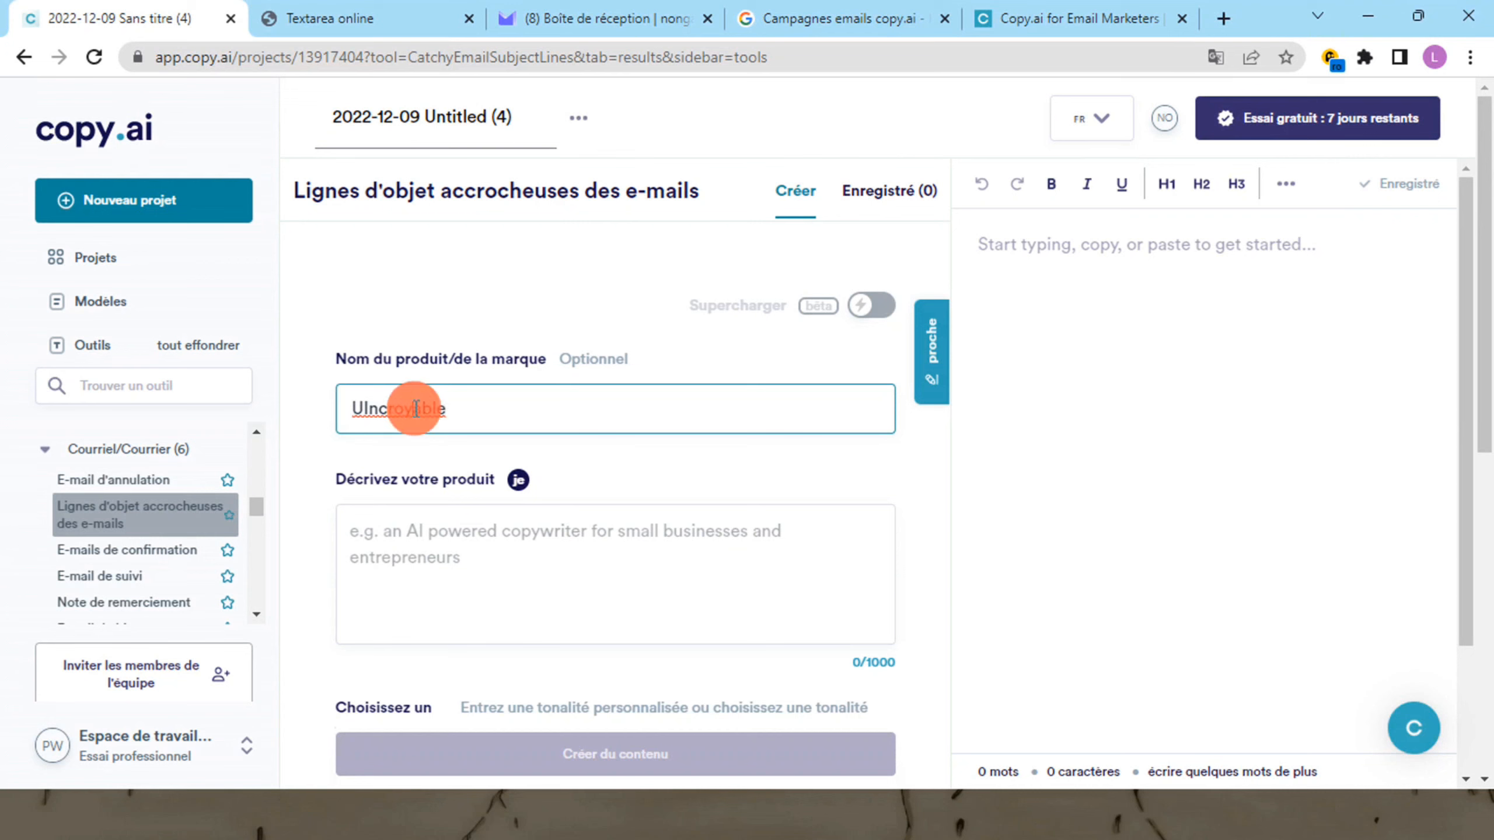
{"action": "right_click", "coordinate": [415, 409]}
{"action": "left_click", "coordinate": [509, 430]}
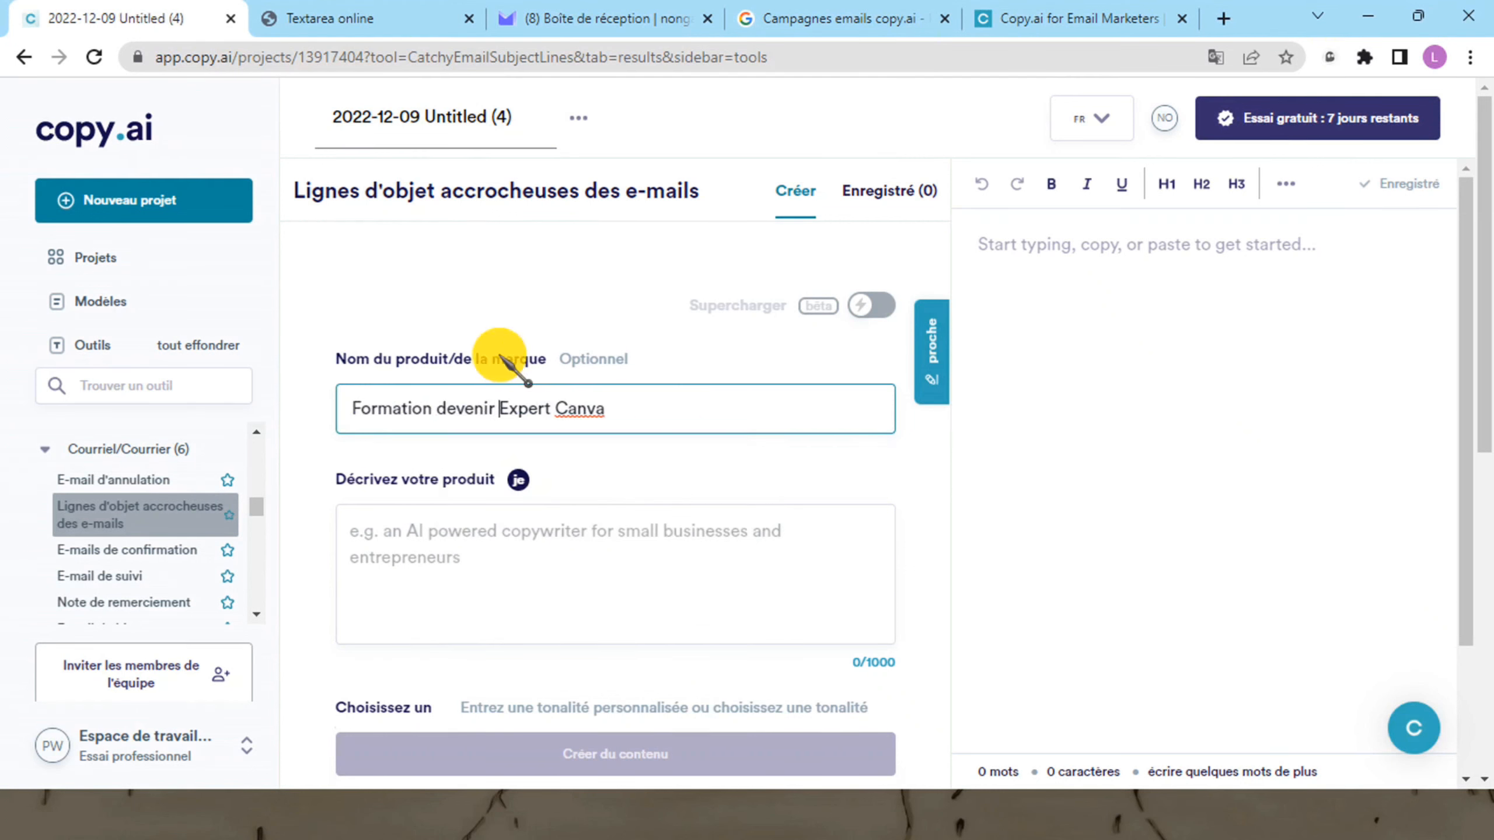
Describe the product as "Incroyable, 50% de réduction sur la formation Expert Canva"
{"action": "left_click", "coordinate": [515, 552]}
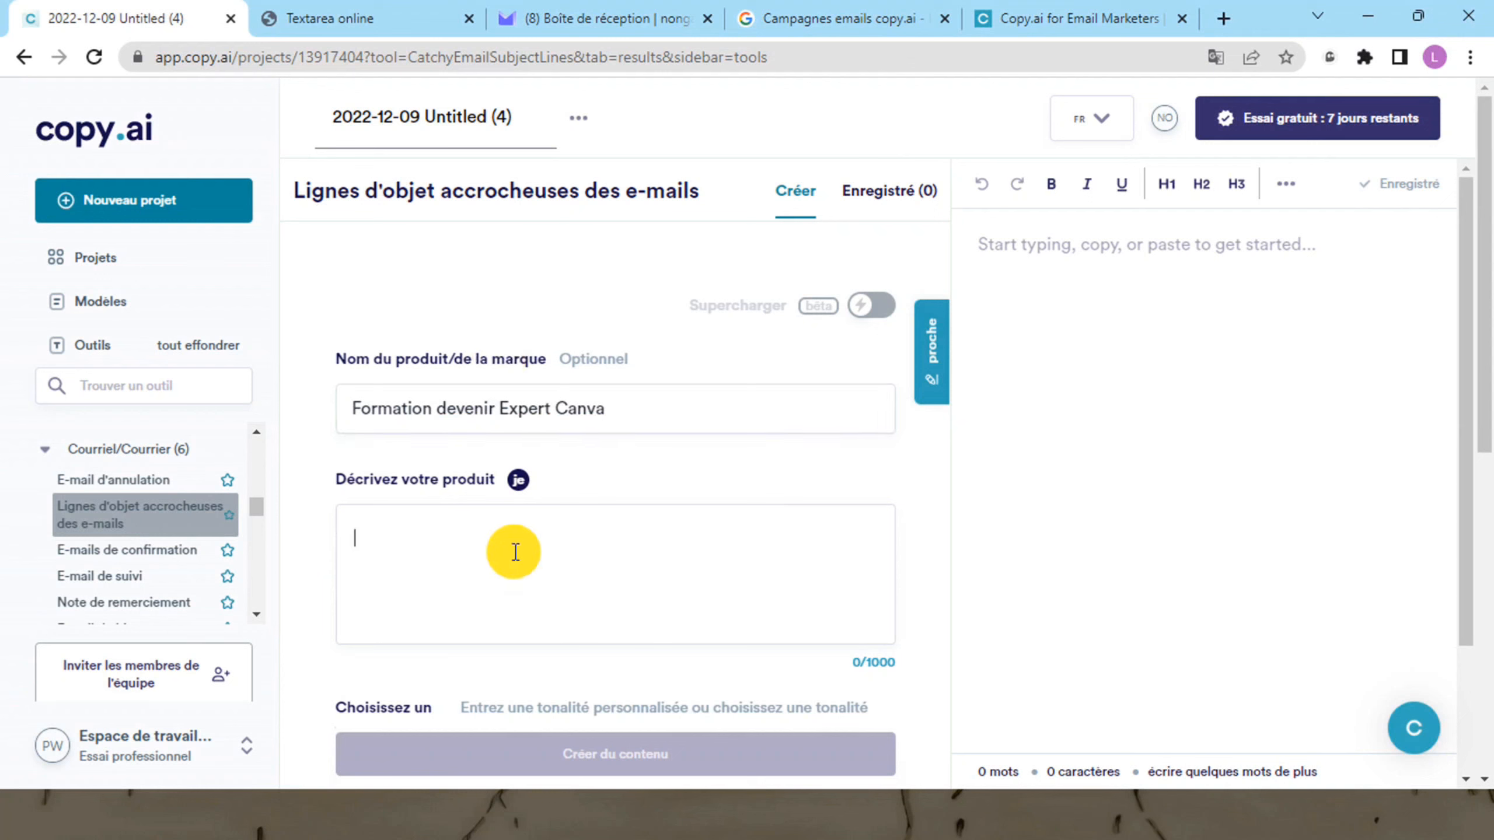
{"action": "type", "text": "Incroyable, 50% de réduction sur la formation Expert Canva"}
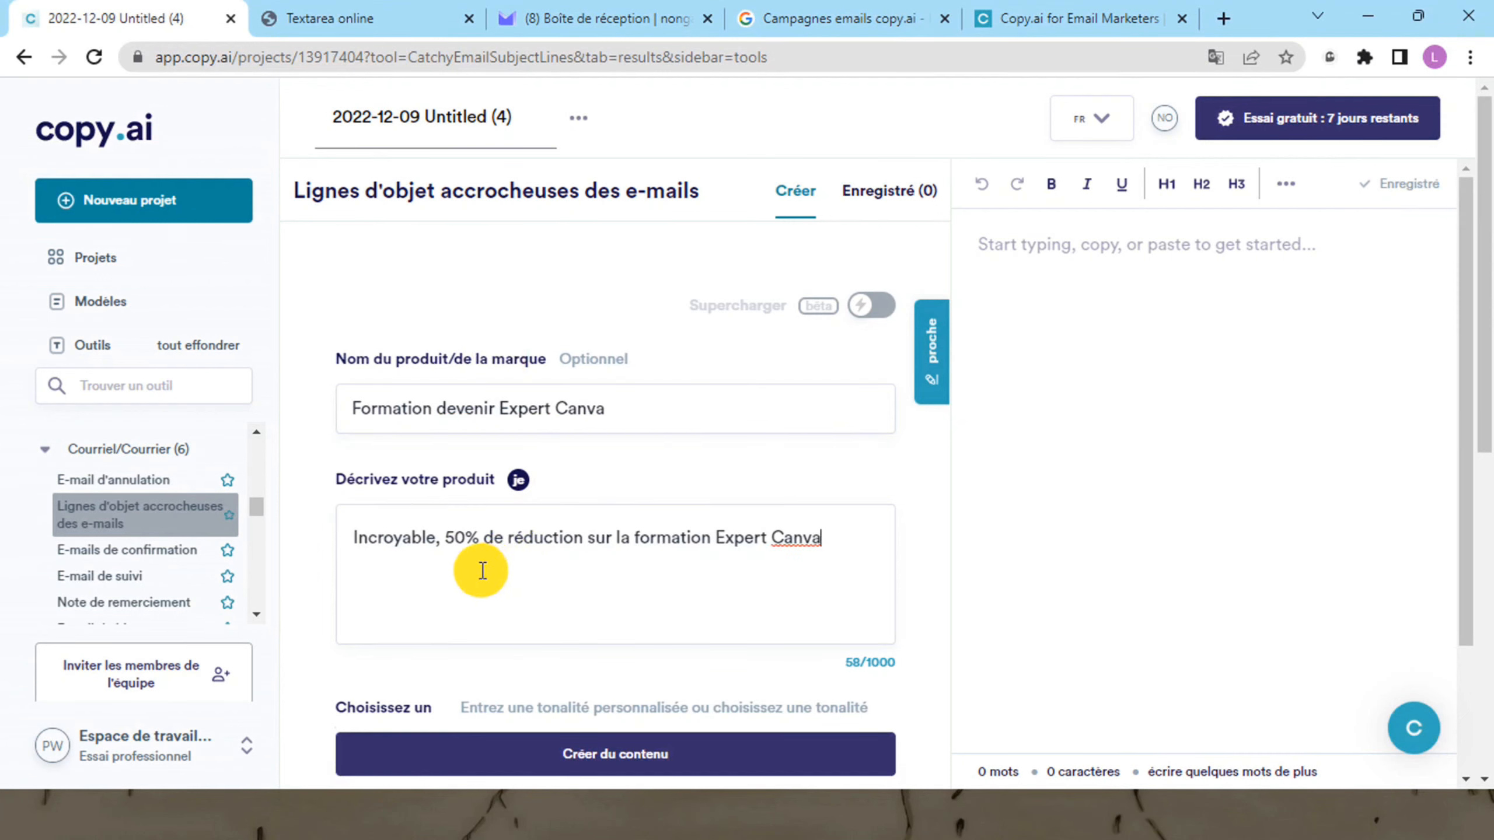
{"action": "scroll", "coordinate": [575, 474], "scroll_direction": "down", "scroll_amount": 1}
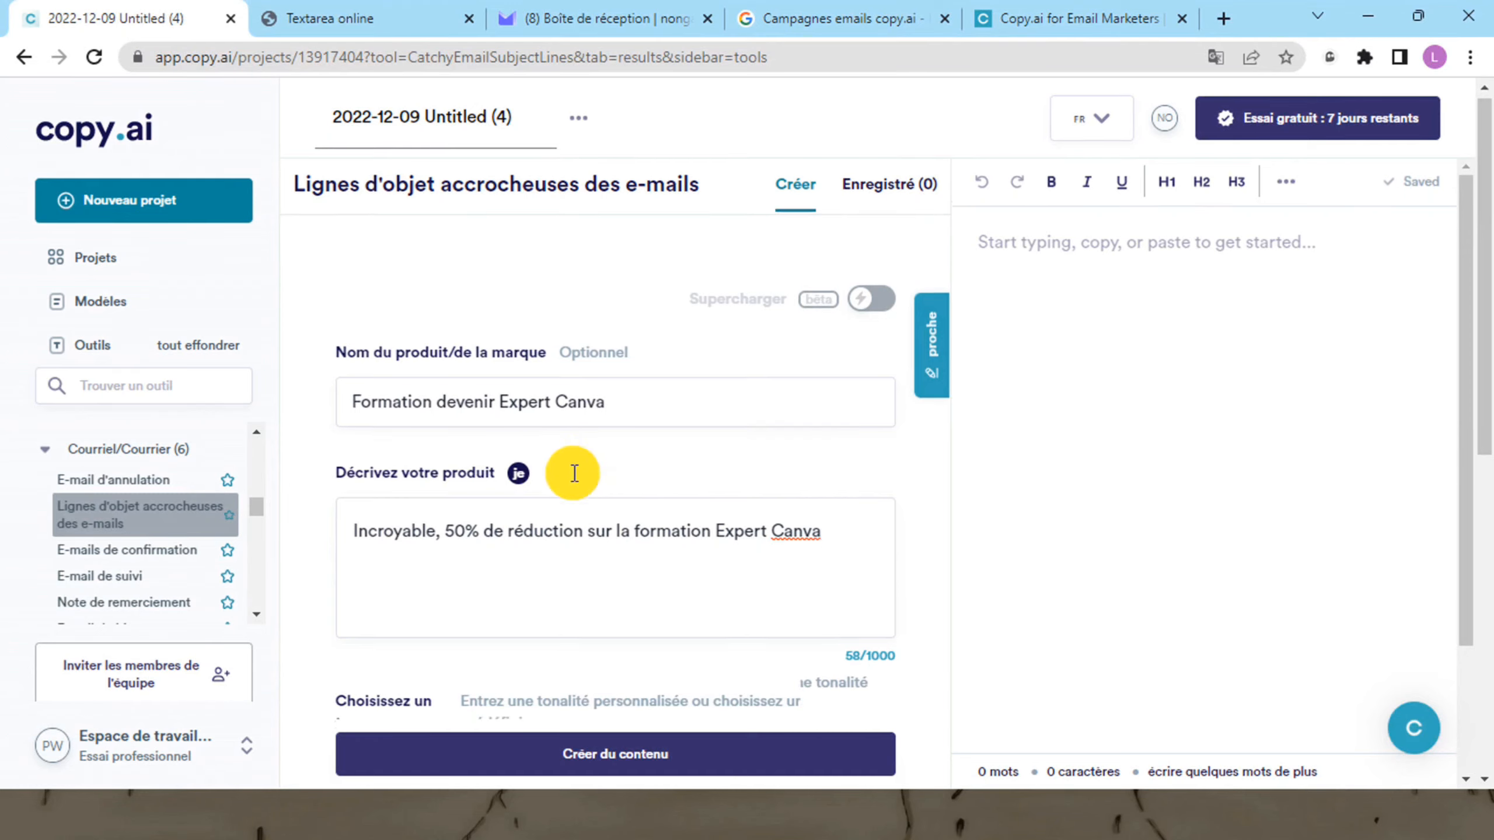
{"action": "scroll", "coordinate": [575, 473], "scroll_direction": "down", "scroll_amount": 3}
{"action": "scroll", "coordinate": [576, 486], "scroll_direction": "up", "scroll_amount": 5}
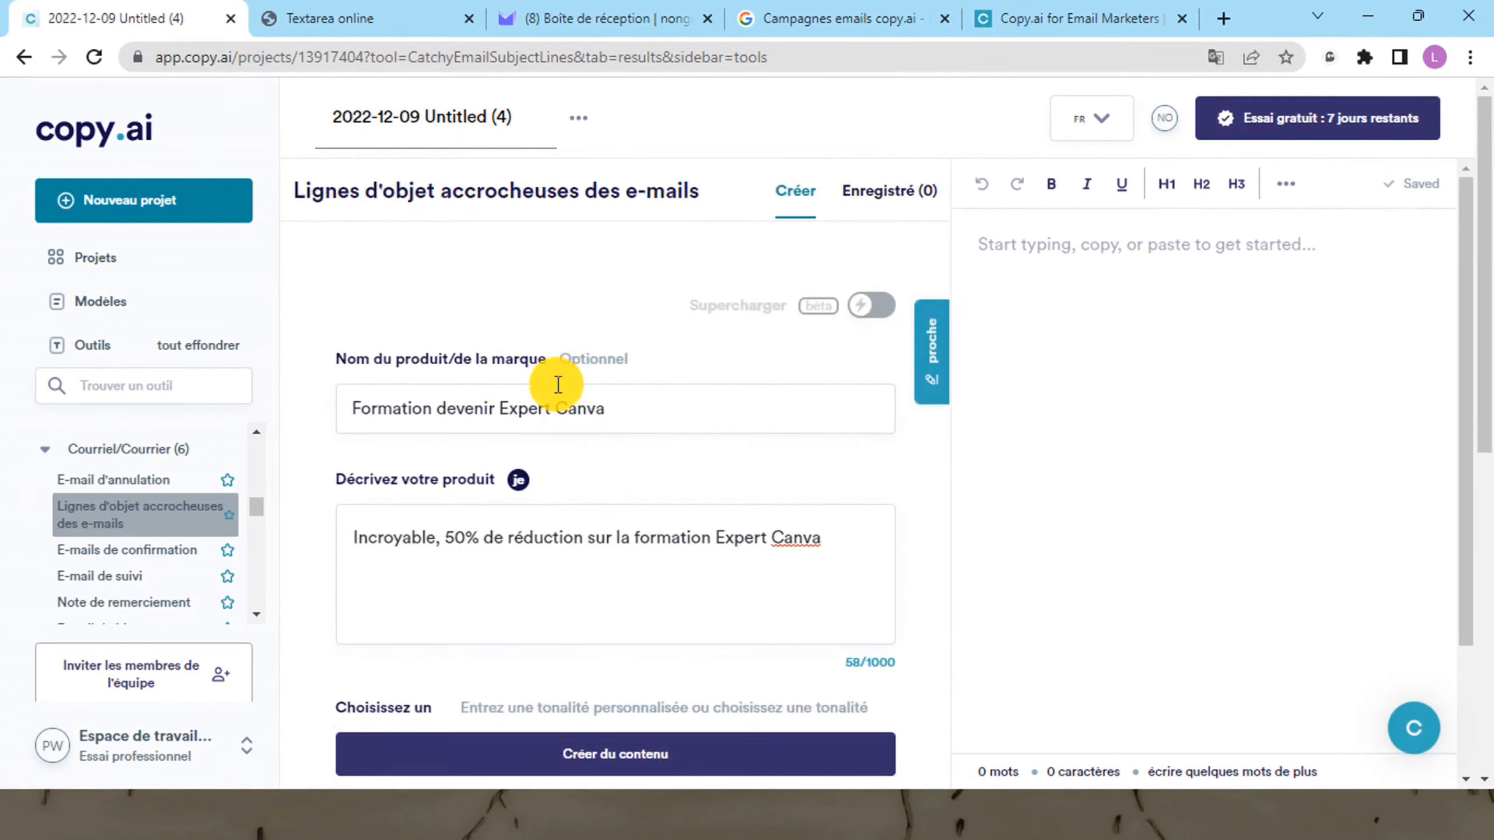
{"action": "scroll", "coordinate": [575, 475], "scroll_direction": "down", "scroll_amount": 3}
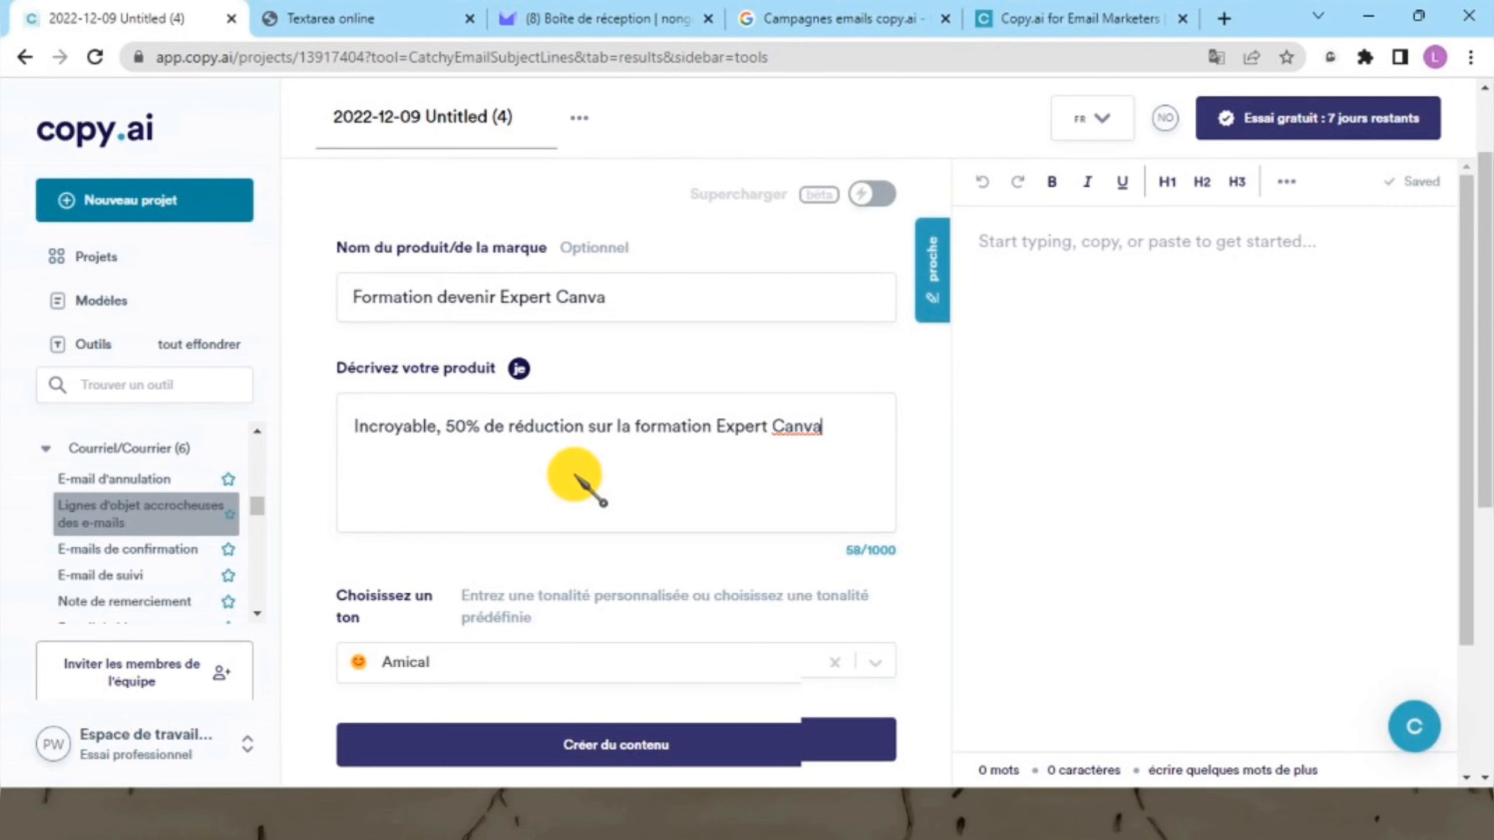
{"action": "scroll", "coordinate": [575, 478], "scroll_direction": "down", "scroll_amount": 2}
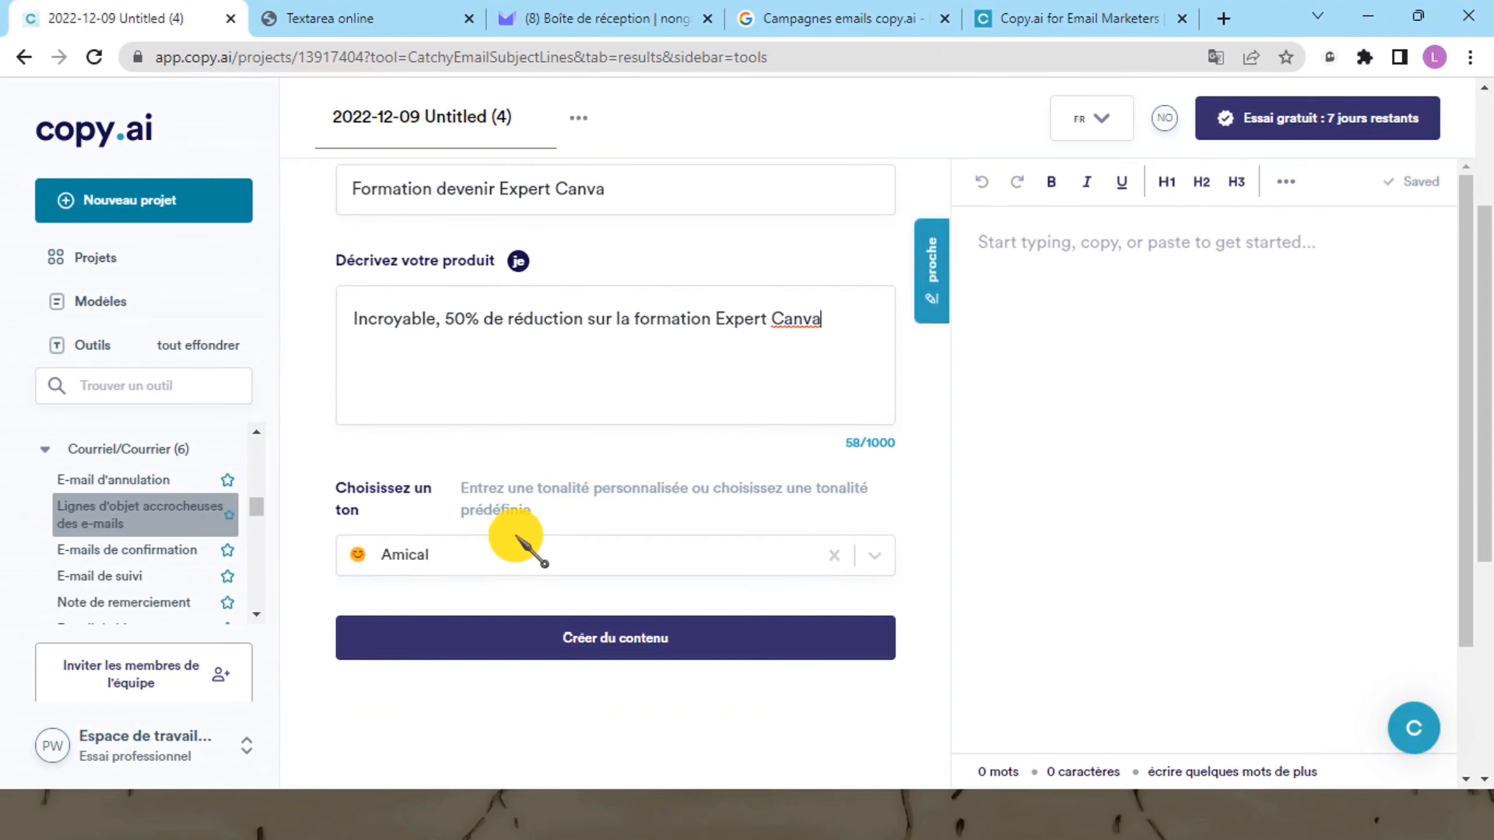
Try to choose the Empathique tone on the translated page and generate the email subject lines
{"action": "left_click", "coordinate": [494, 557]}
{"action": "scroll", "coordinate": [588, 665], "scroll_direction": "down", "scroll_amount": 1}
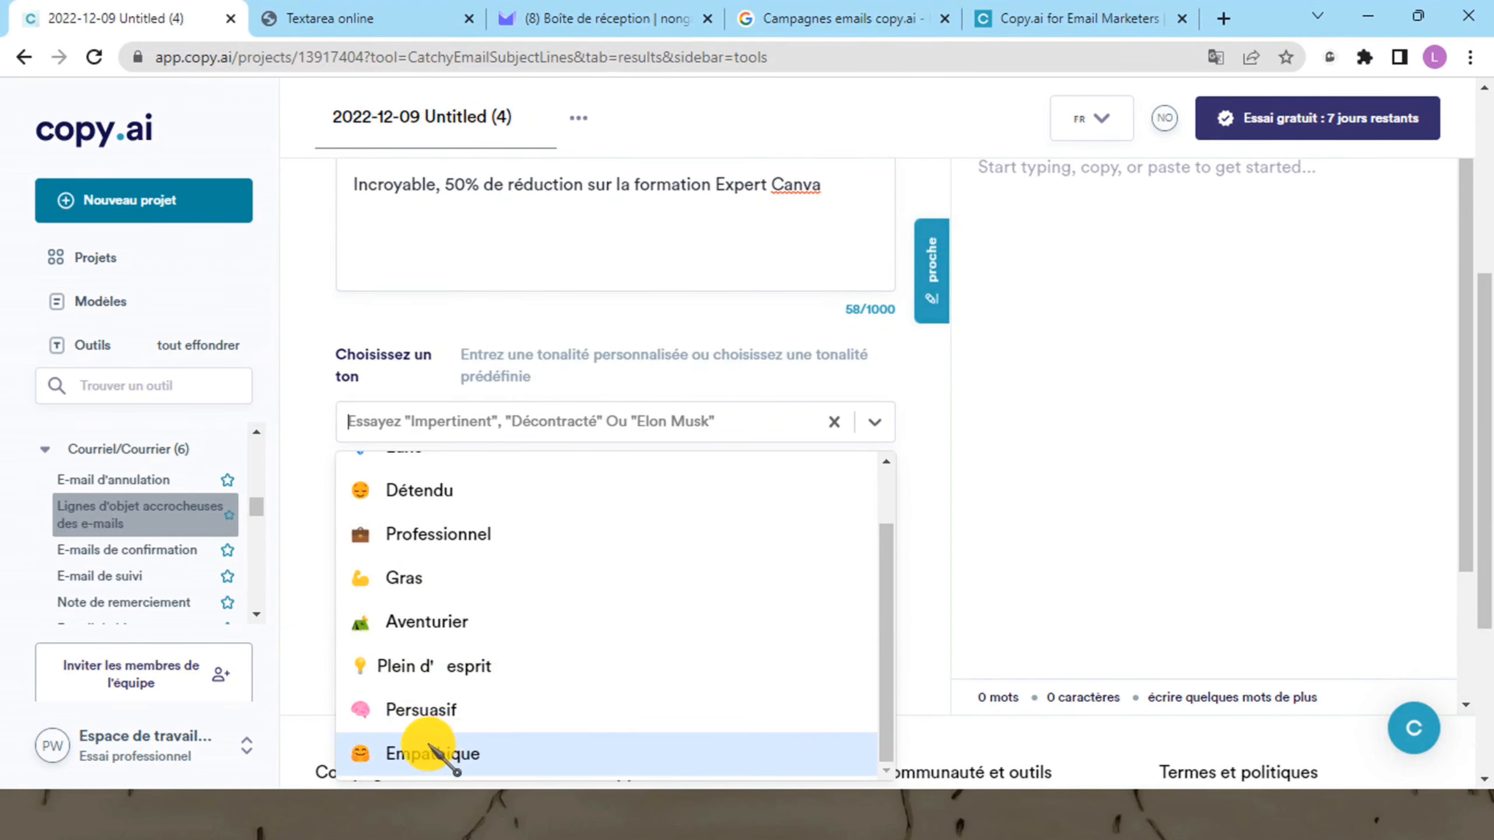
{"action": "left_click", "coordinate": [445, 754]}
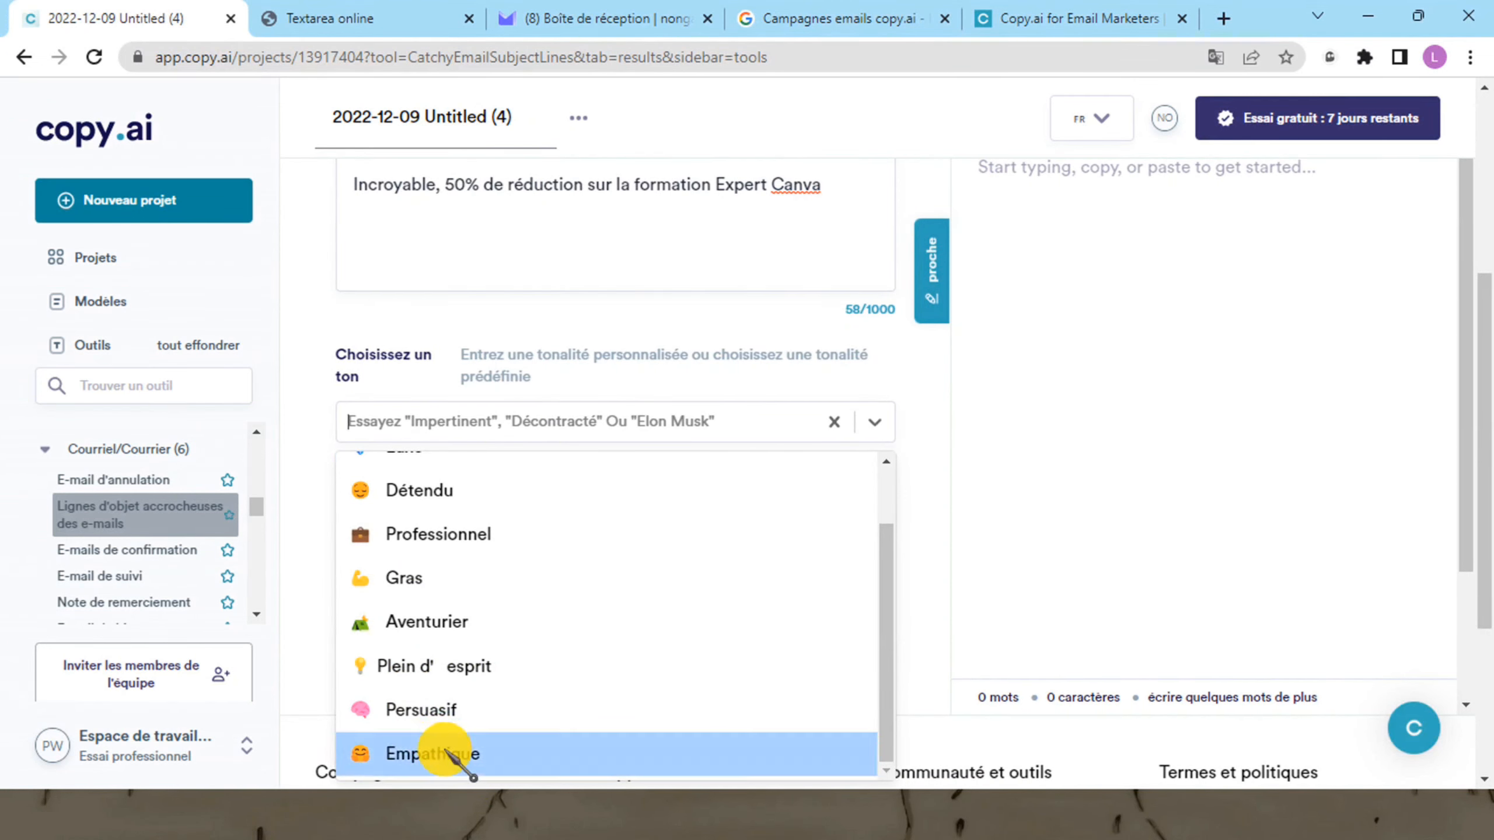
{"action": "left_click", "coordinate": [582, 505]}
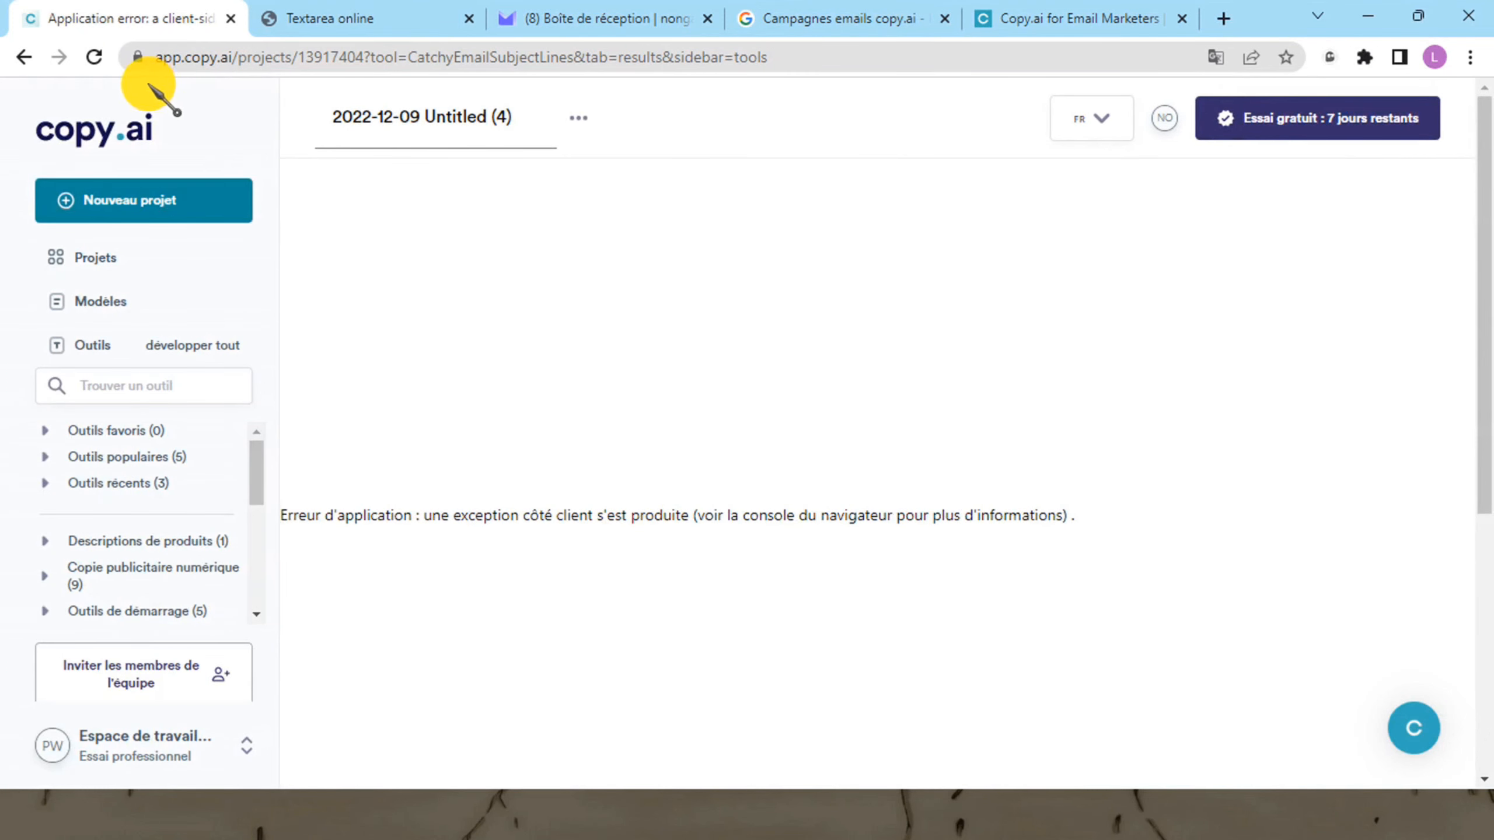
Reload the page, choose the Empathetic tone, generate the email subject lines and look through the results
{"action": "left_click", "coordinate": [94, 57]}
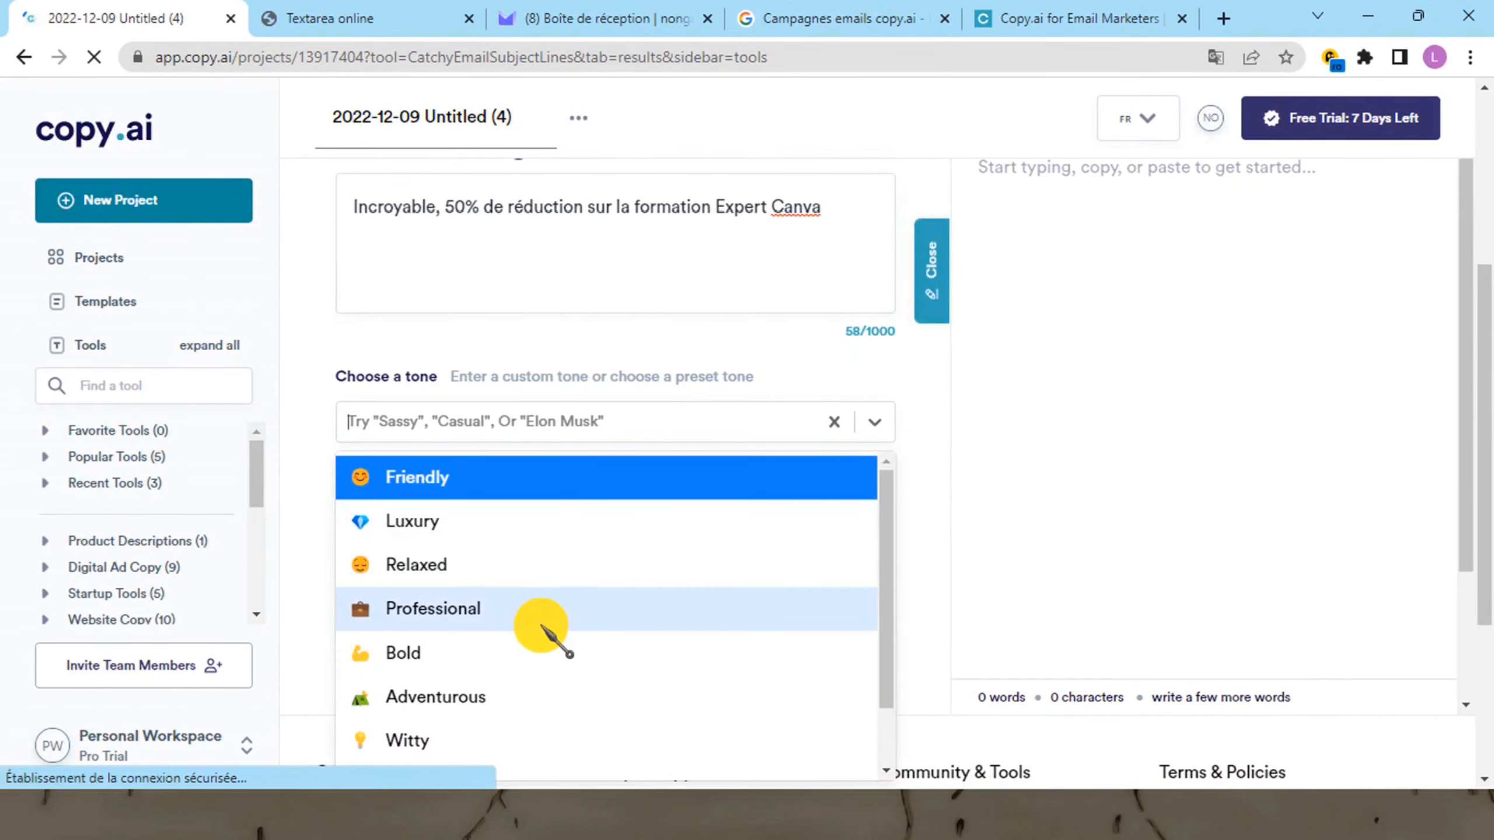
{"action": "scroll", "coordinate": [447, 662], "scroll_direction": "down", "scroll_amount": 1}
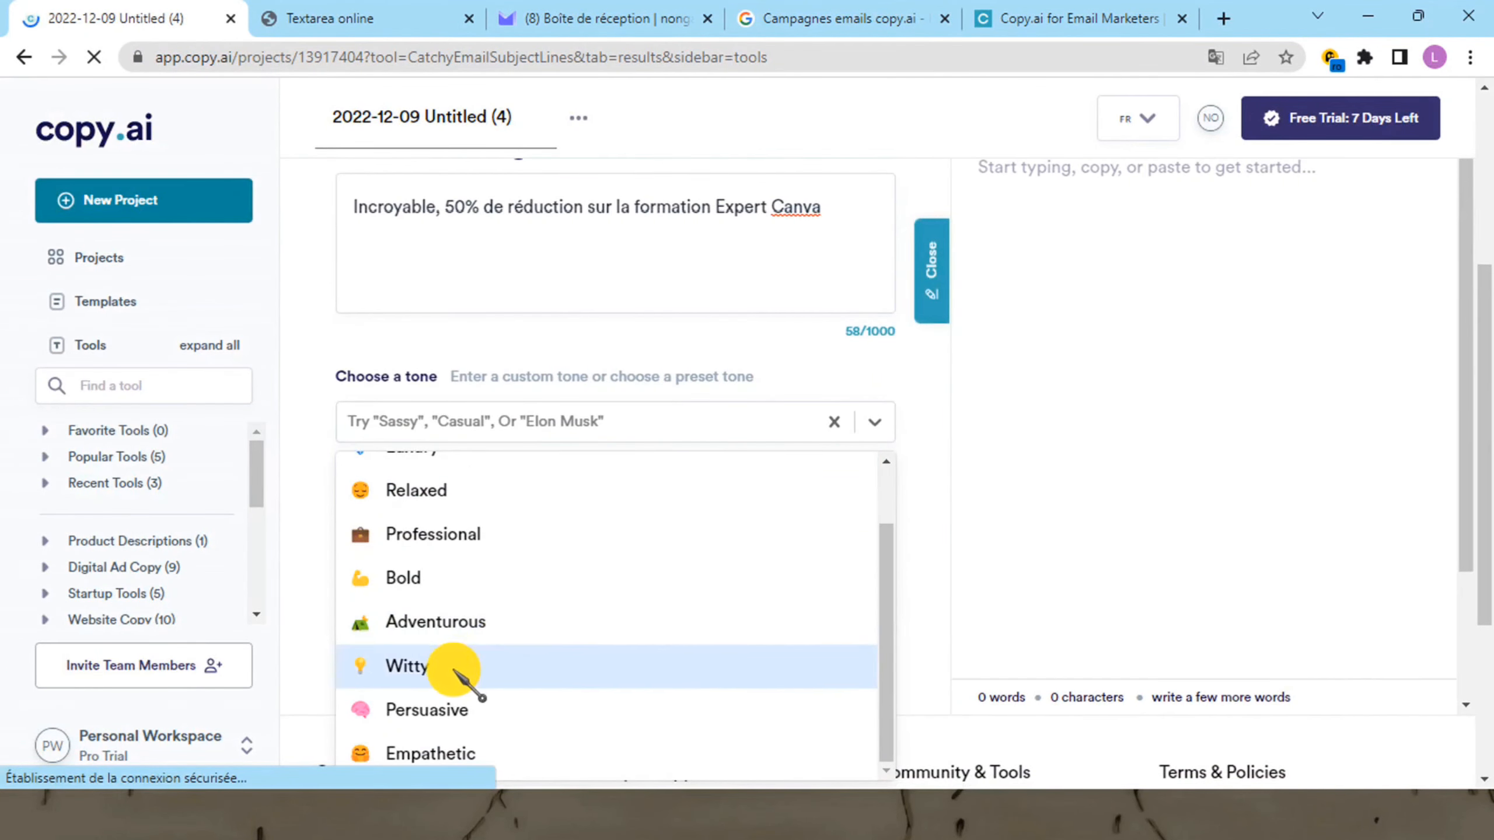
{"action": "left_click", "coordinate": [473, 754]}
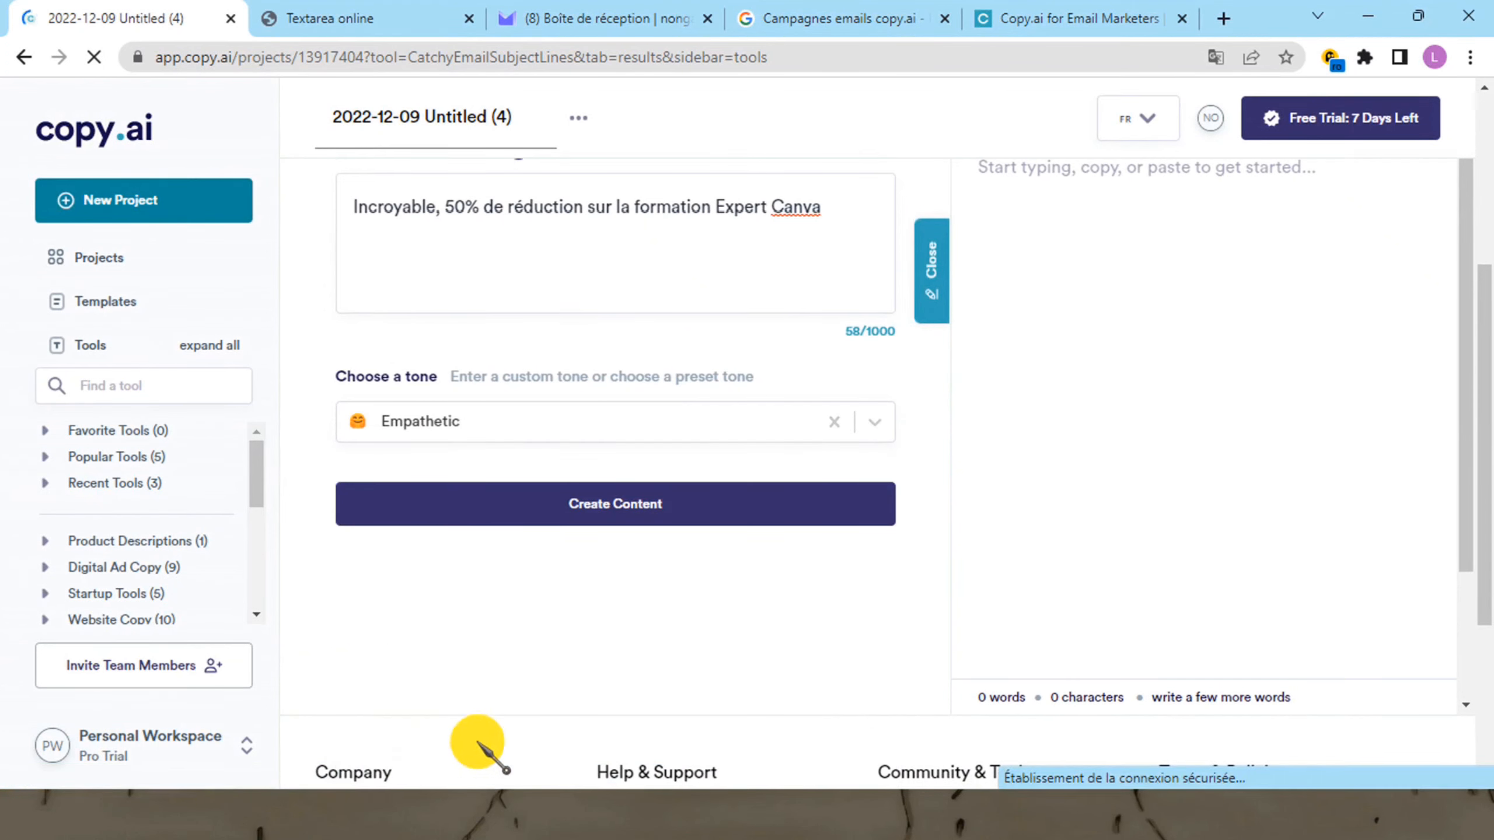
{"action": "left_click", "coordinate": [611, 507]}
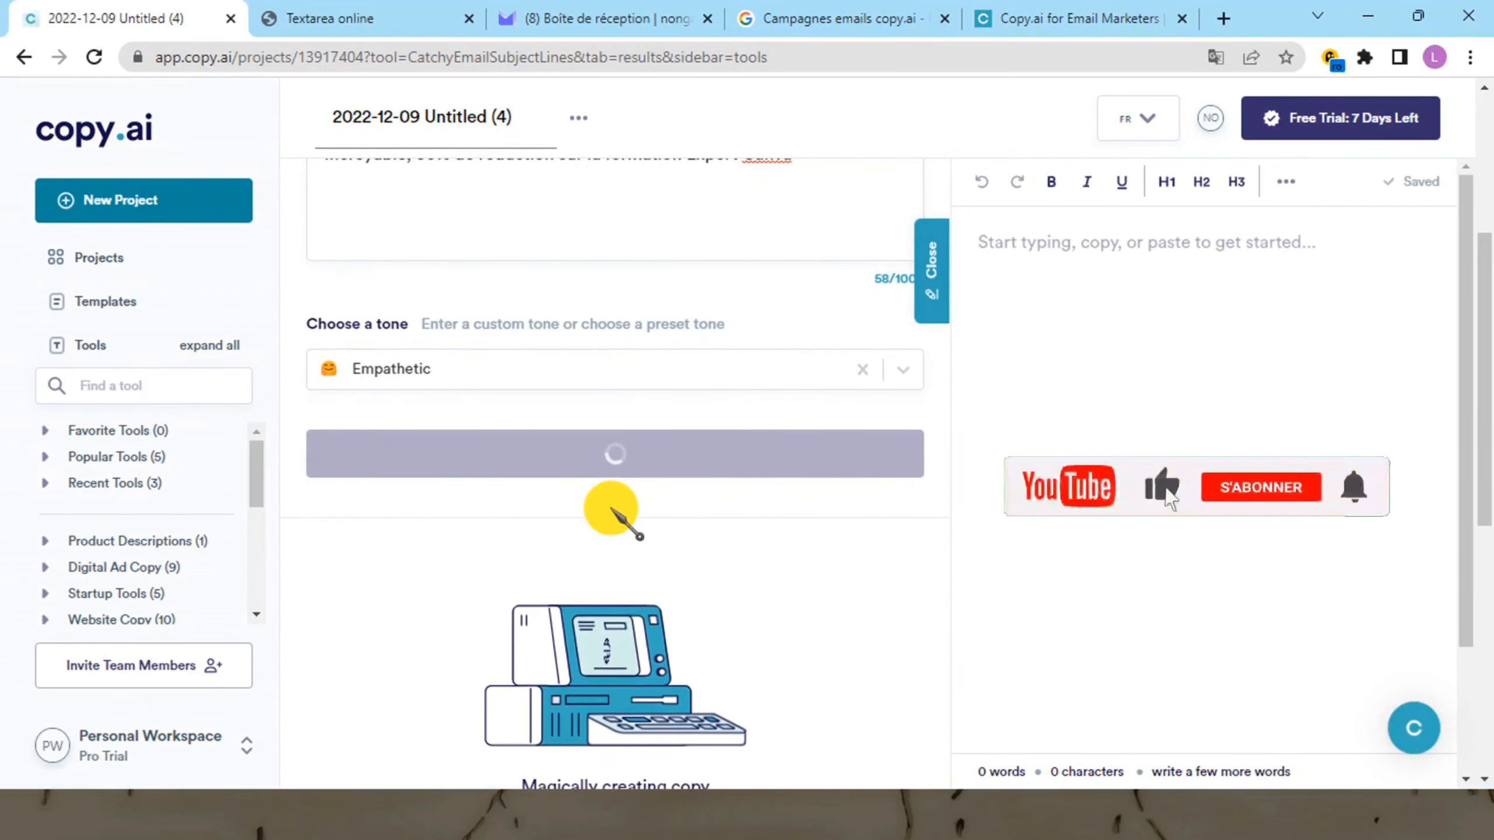
{"action": "scroll", "coordinate": [627, 498], "scroll_direction": "down", "scroll_amount": 4}
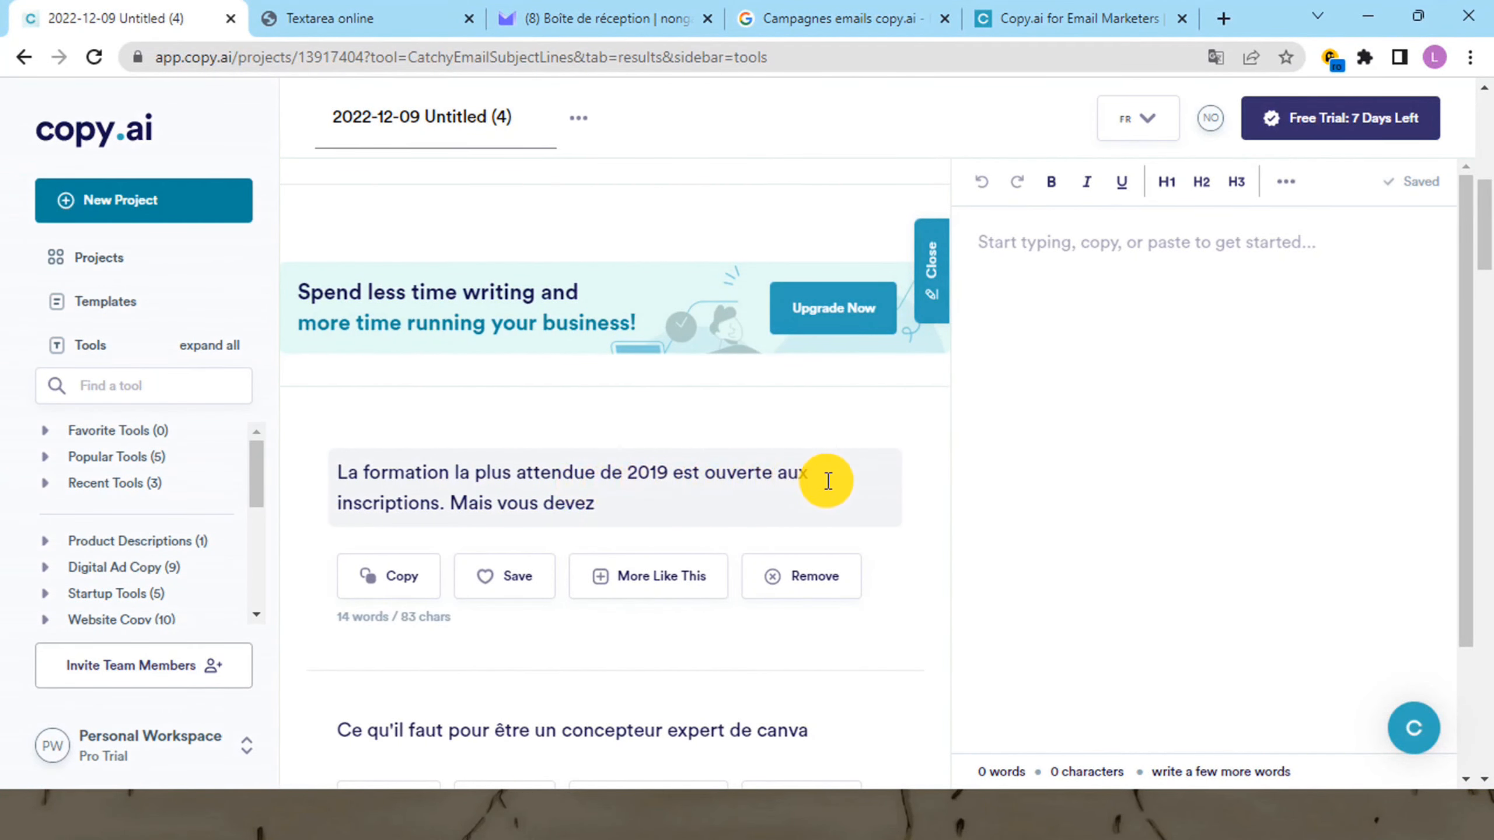
{"action": "scroll", "coordinate": [697, 496], "scroll_direction": "down", "scroll_amount": 6}
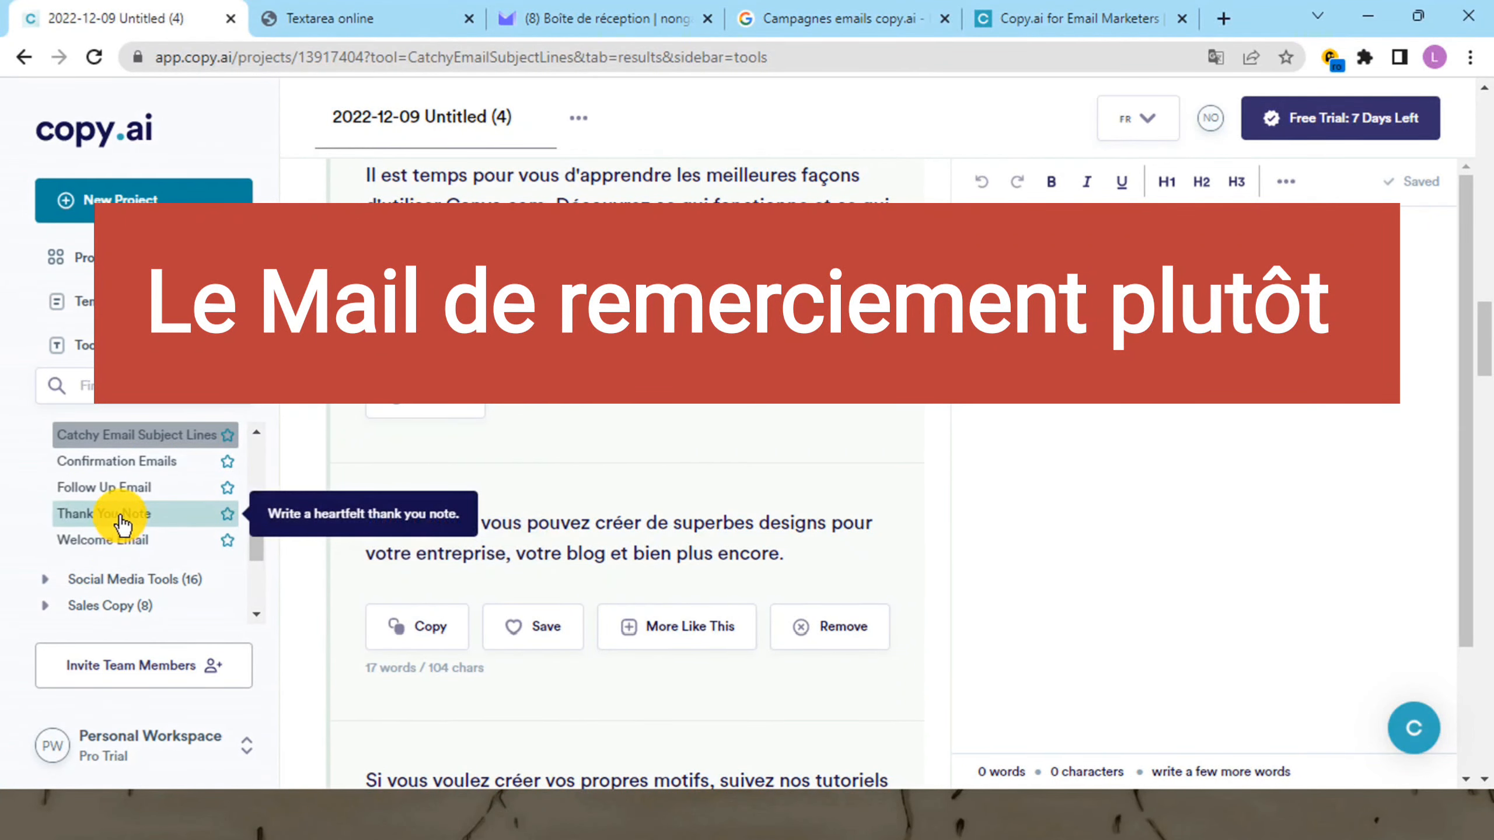
Open the Thank You Note tool, enter "Merci d'avoir acheter la formation devenir Expert Canva" as the reason and generate it in the Empathetic tone
{"action": "left_click", "coordinate": [121, 519]}
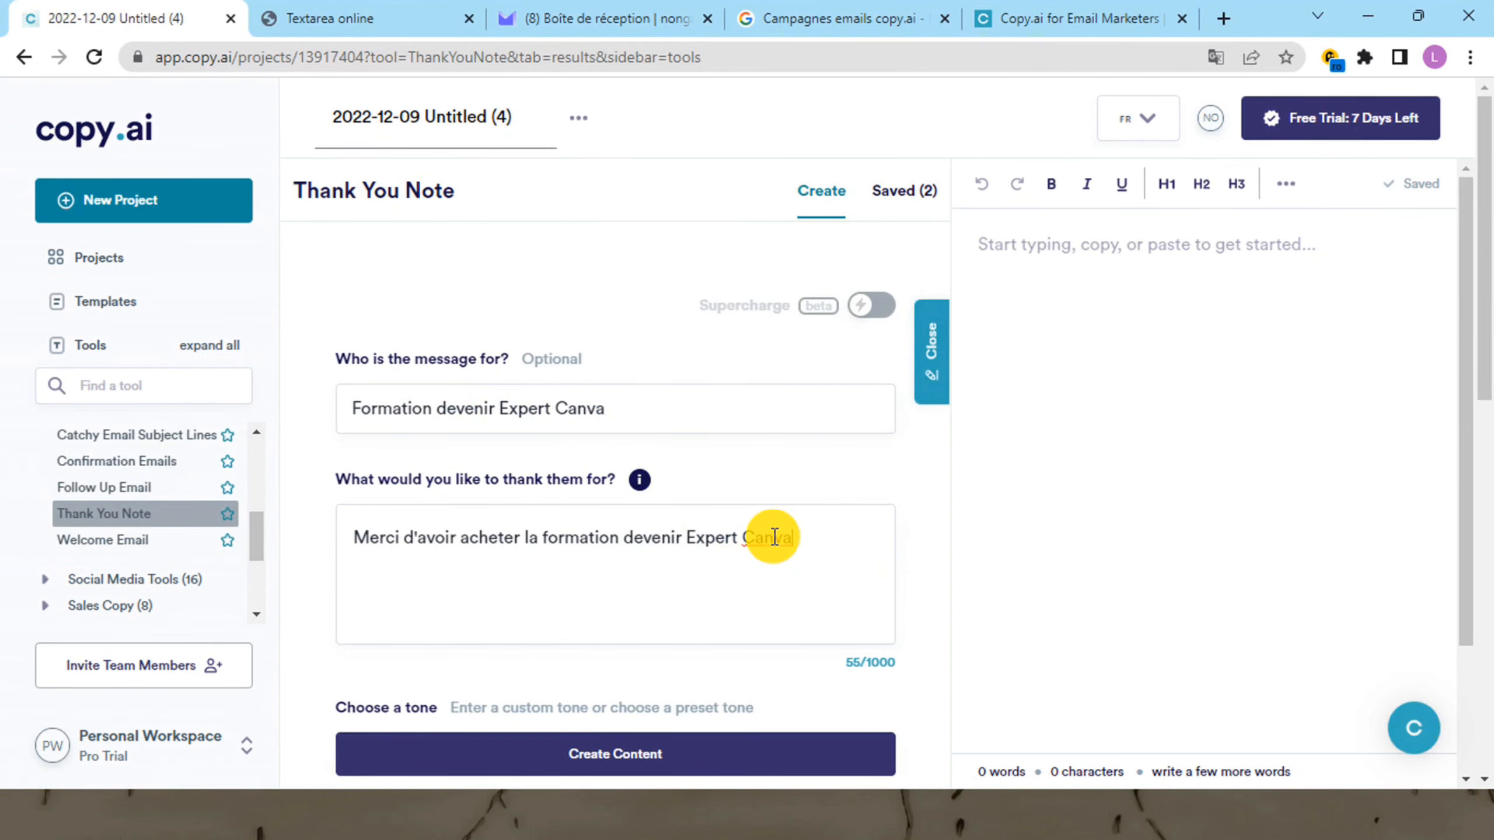
{"action": "scroll", "coordinate": [740, 643], "scroll_direction": "down", "scroll_amount": 3}
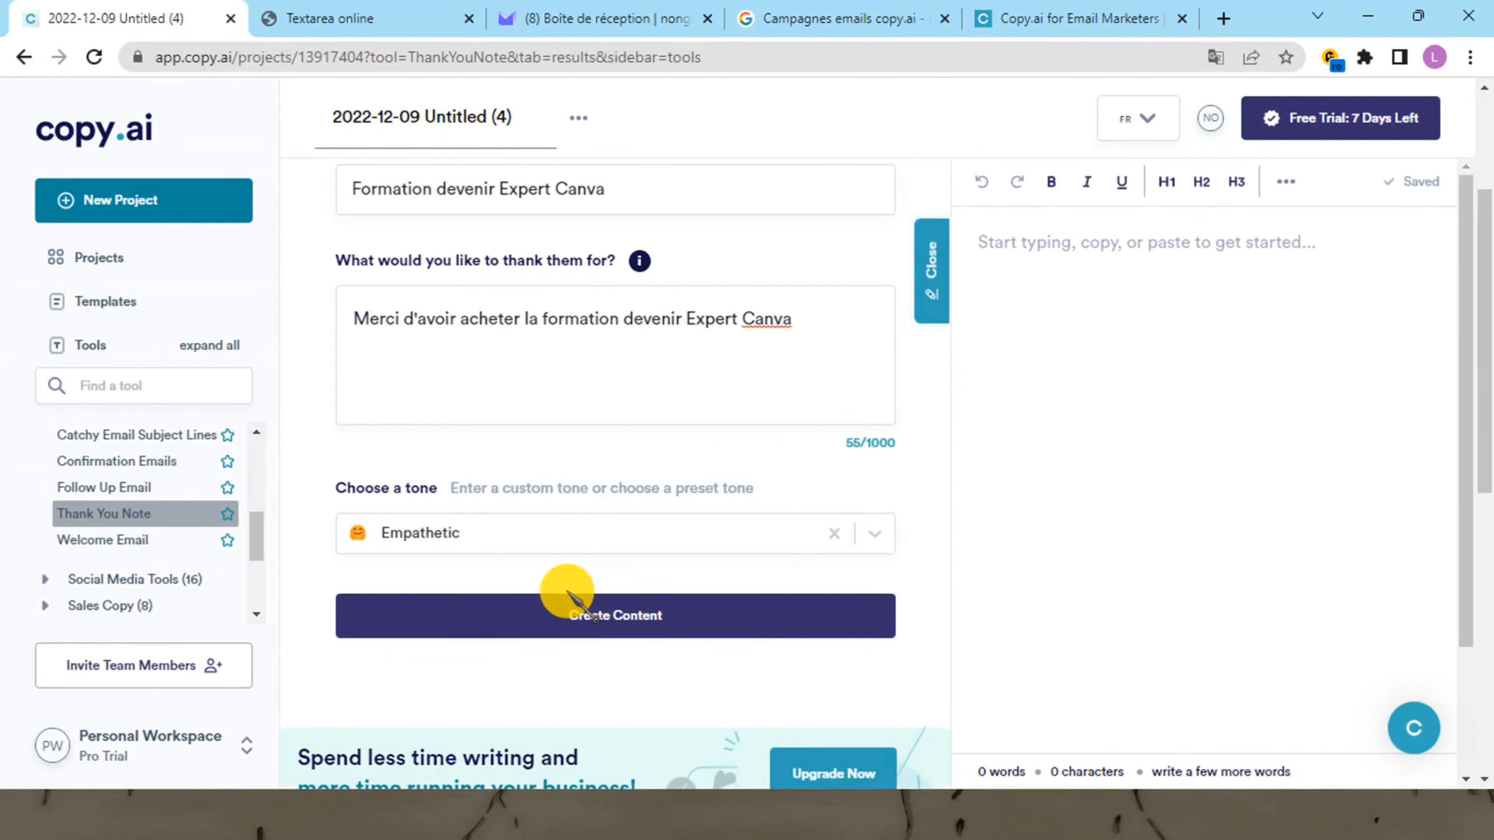
{"action": "left_click", "coordinate": [507, 530]}
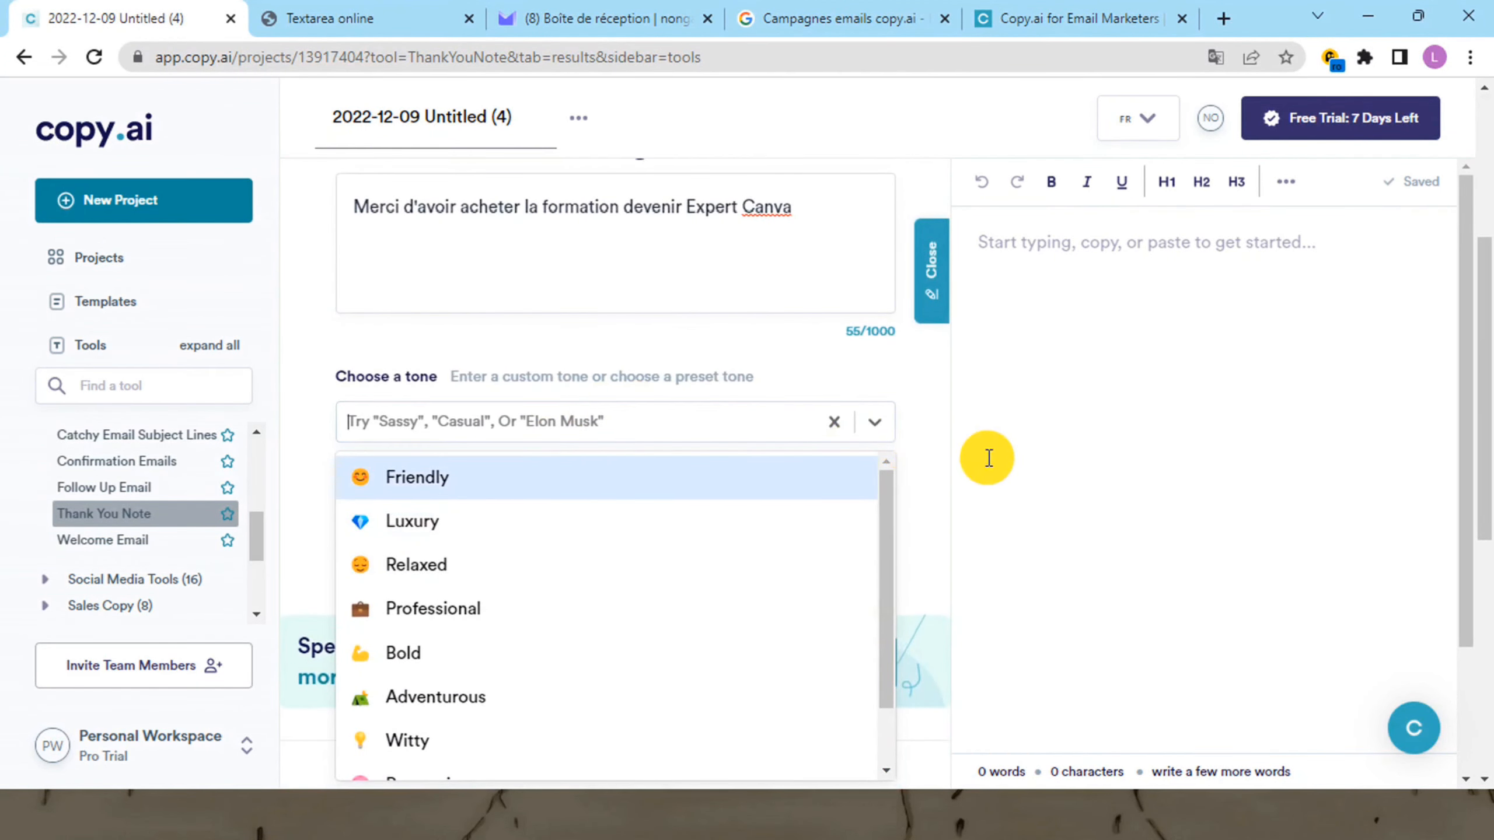
{"action": "left_click", "coordinate": [963, 449]}
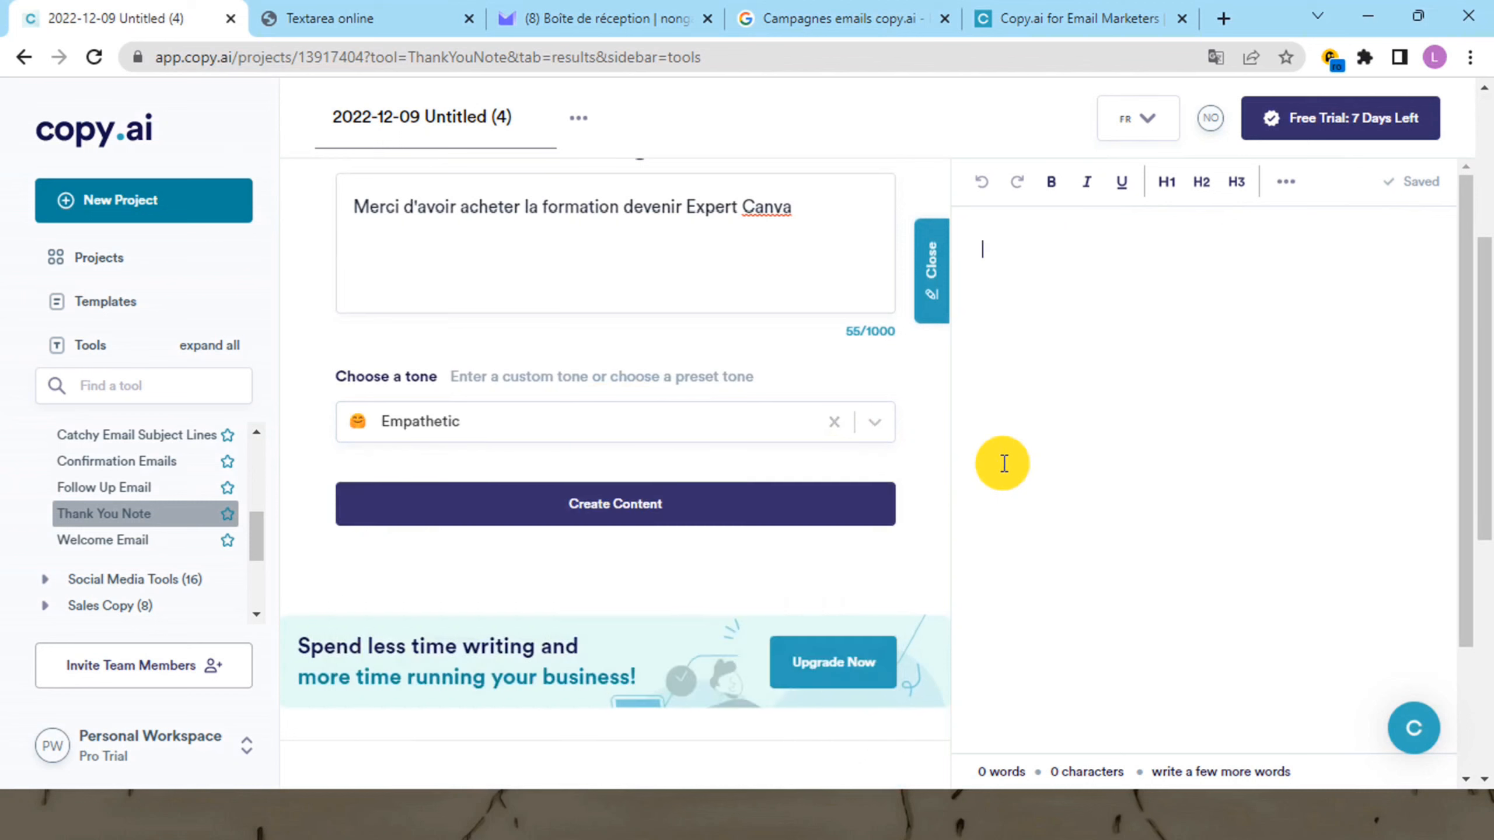
{"action": "left_click", "coordinate": [601, 507]}
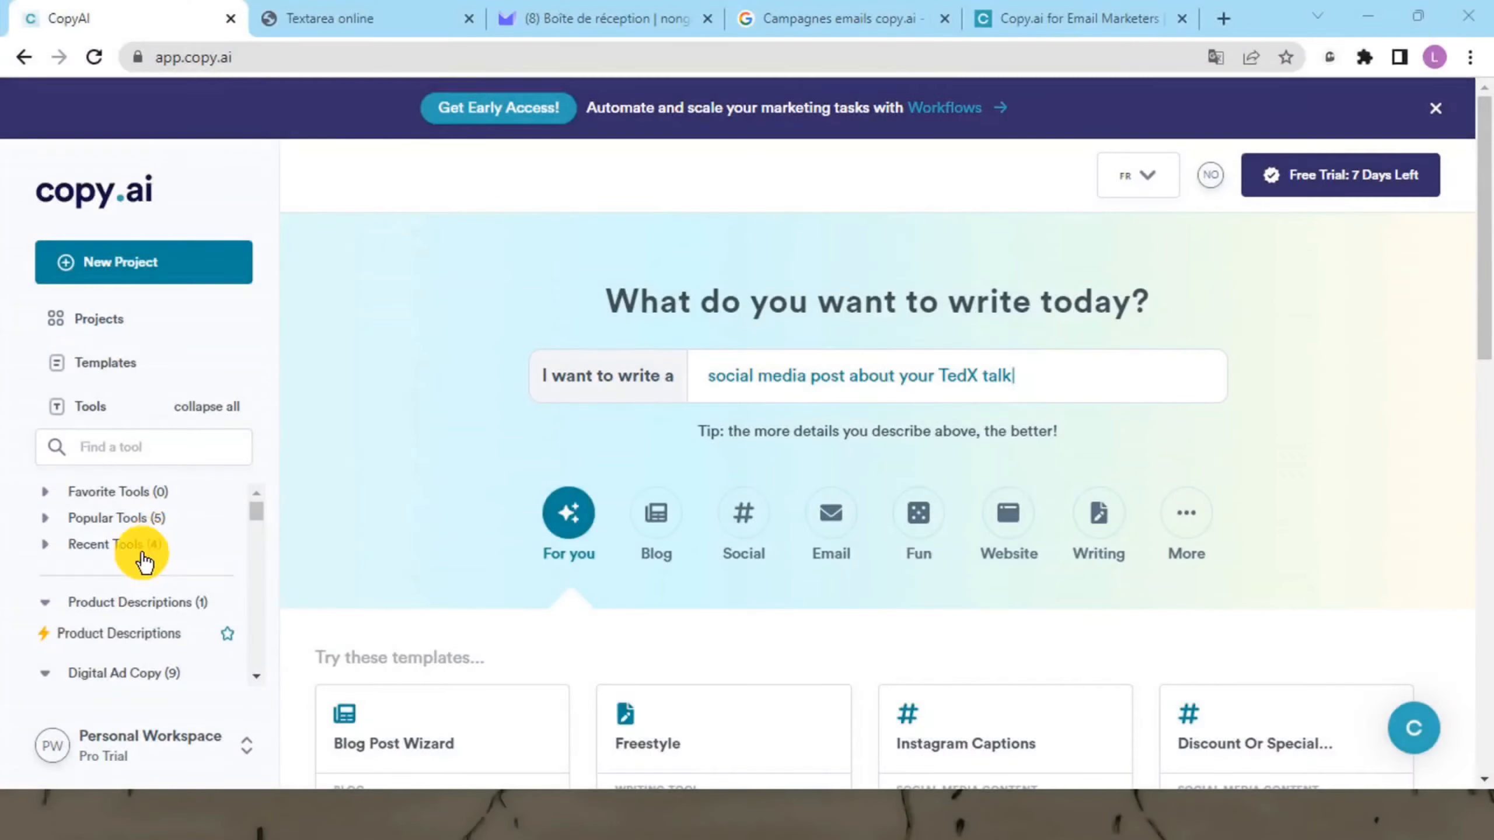
Look through the ad copy and blog tools in the expanded tool list
{"action": "scroll", "coordinate": [135, 588], "scroll_direction": "down", "scroll_amount": 8}
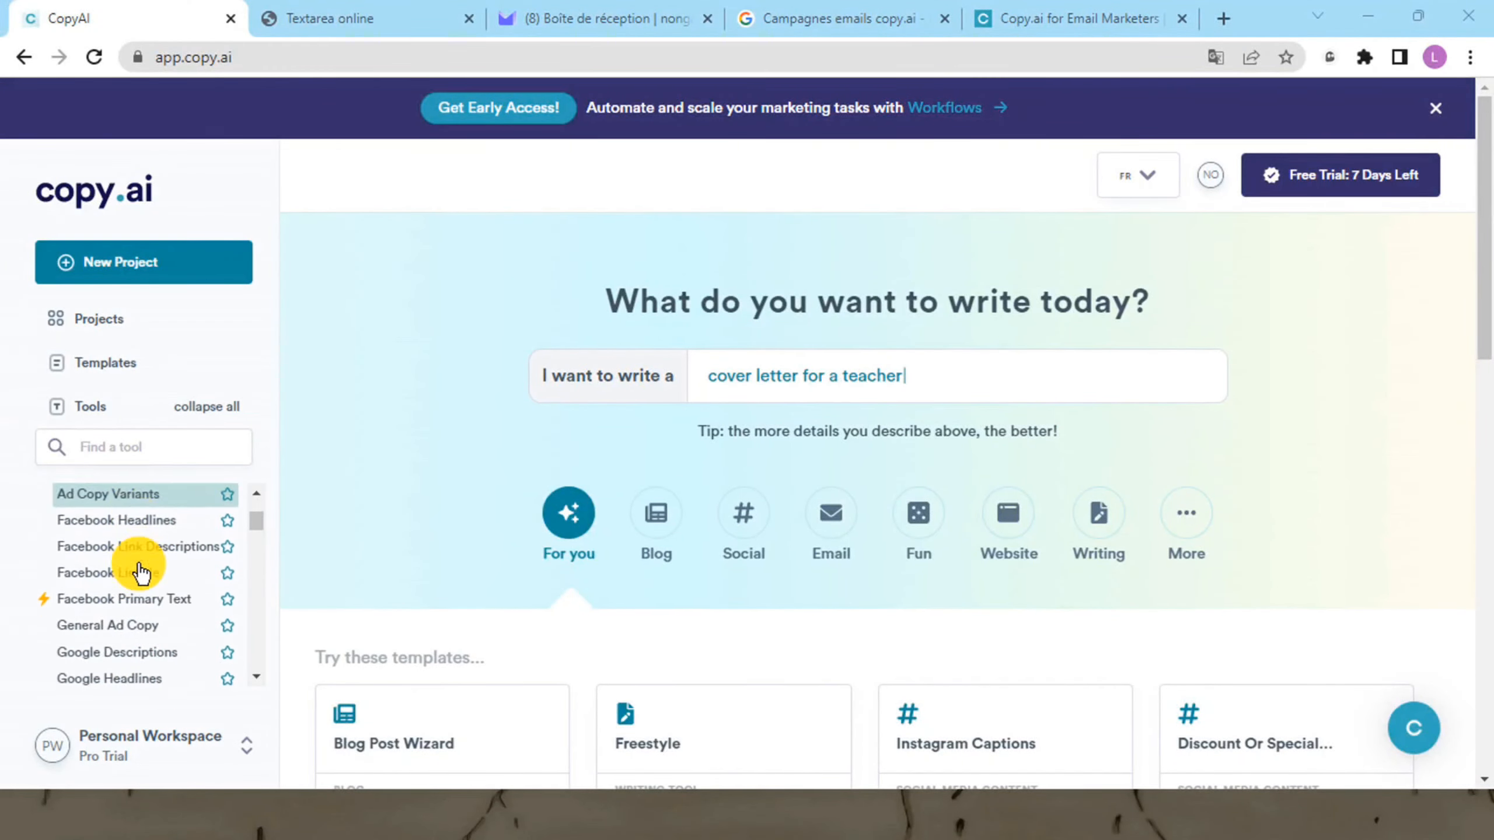
{"action": "scroll", "coordinate": [141, 571], "scroll_direction": "up", "scroll_amount": 10}
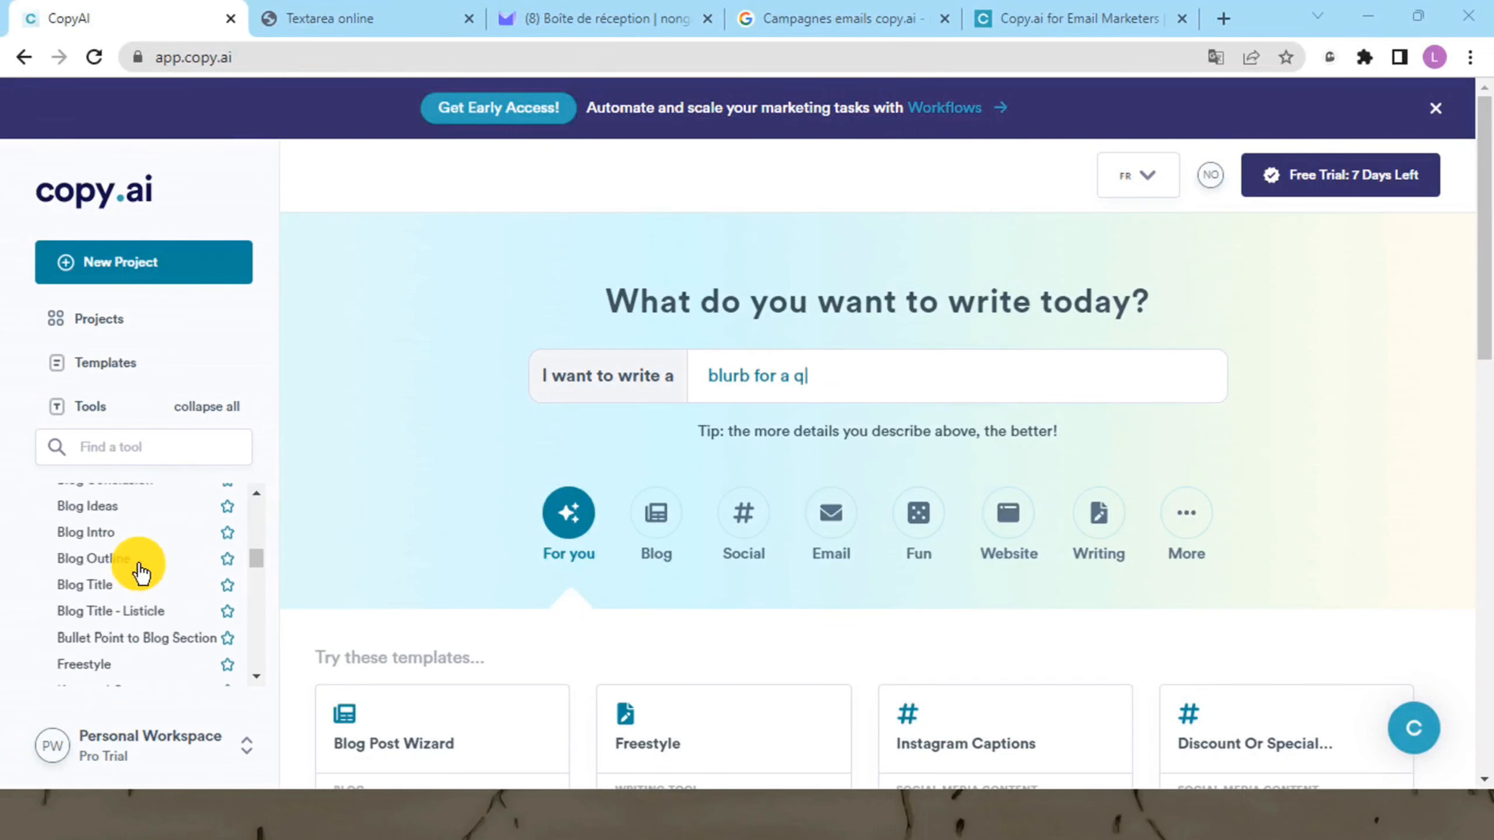
{"action": "scroll", "coordinate": [140, 562], "scroll_direction": "up", "scroll_amount": 3}
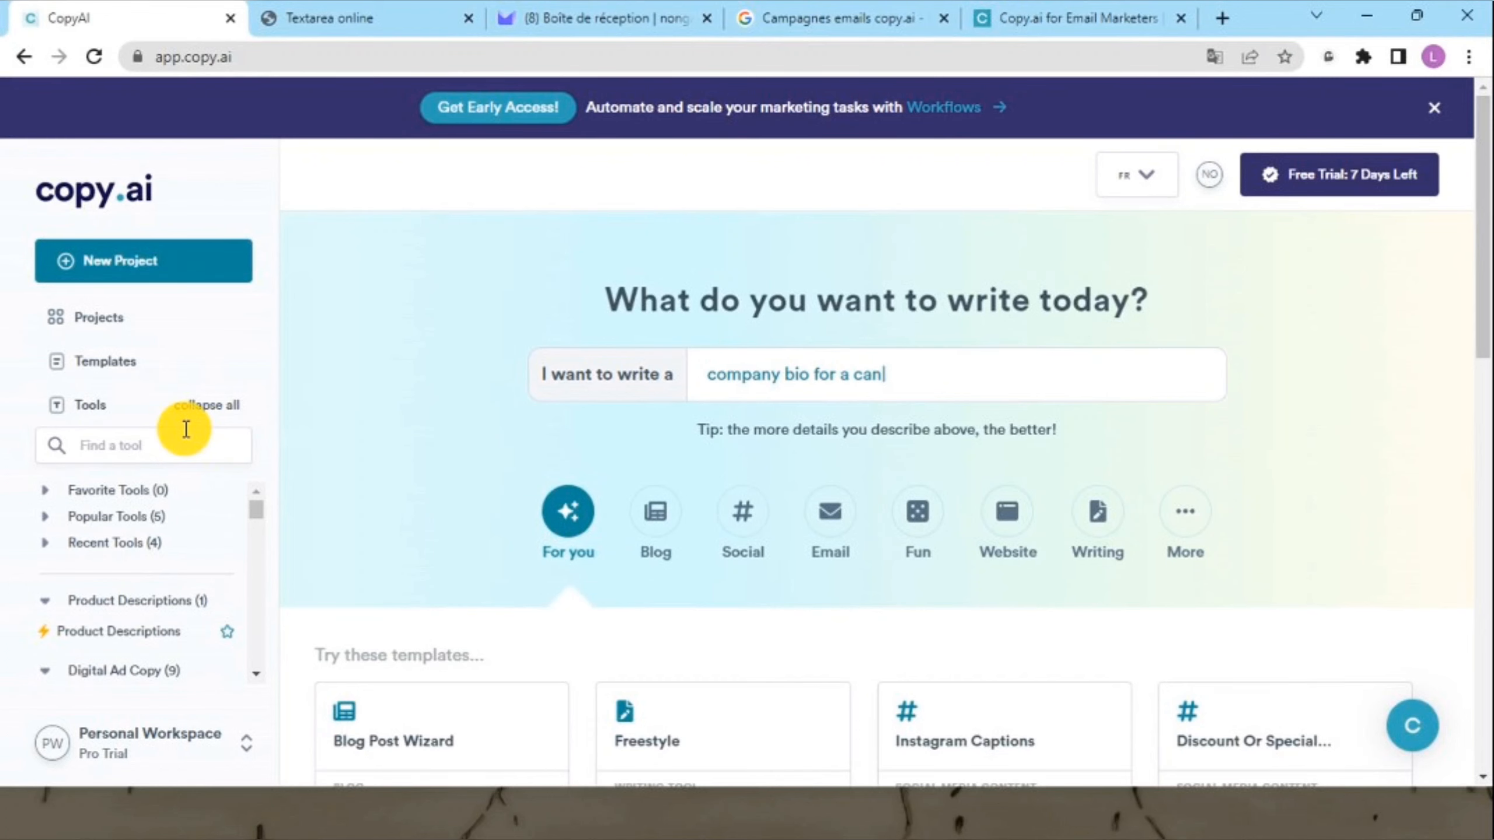
{"action": "left_click", "coordinate": [214, 412]}
{"action": "left_click", "coordinate": [224, 412]}
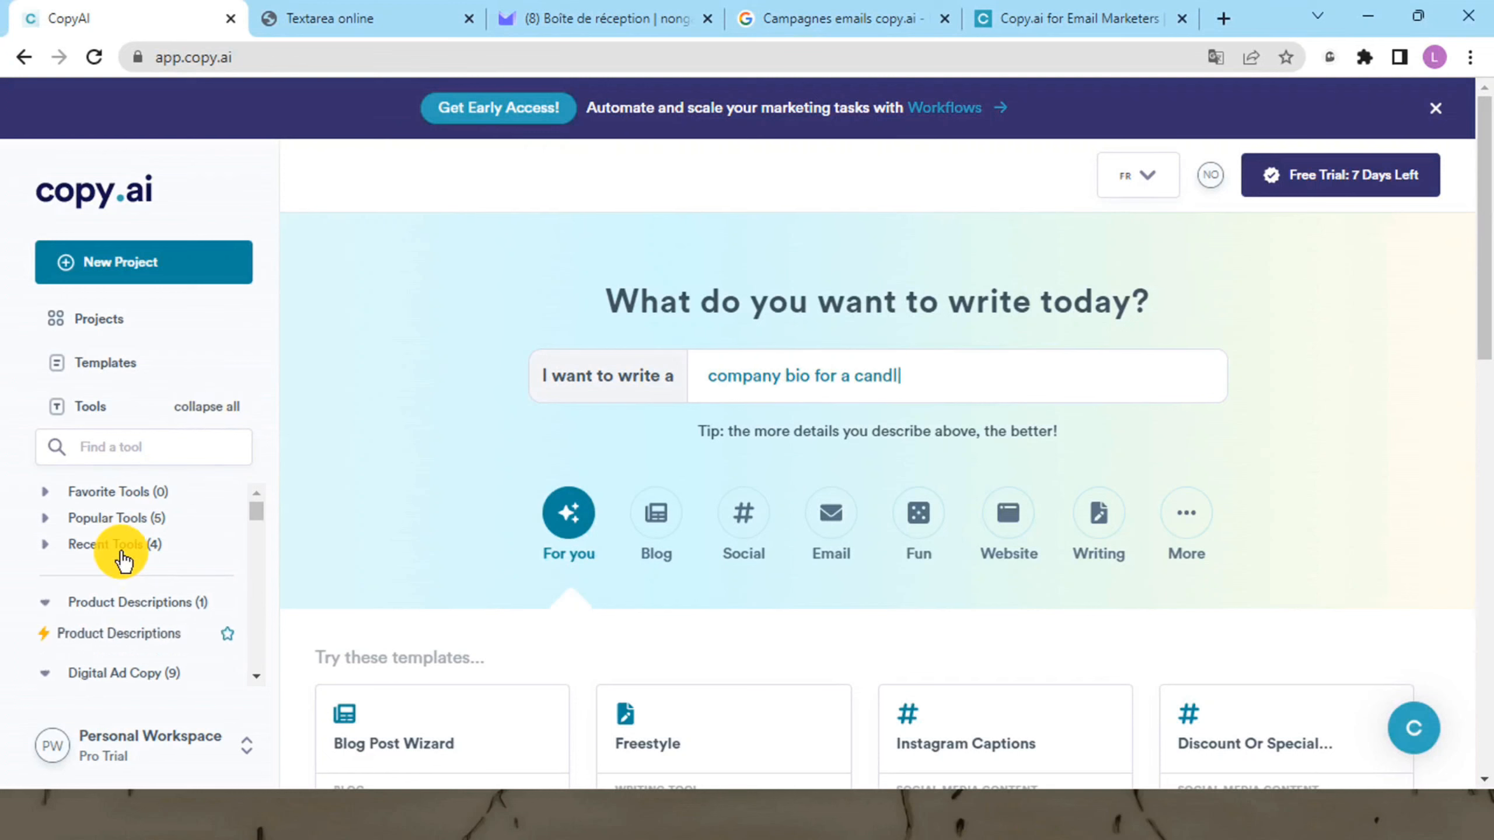
Open the Attention-Interest-Desire-Action tool from the Sales Copy group and enter "Formation Devenir Expert Canva" as the product or brand name
{"action": "scroll", "coordinate": [158, 632], "scroll_direction": "down", "scroll_amount": 15}
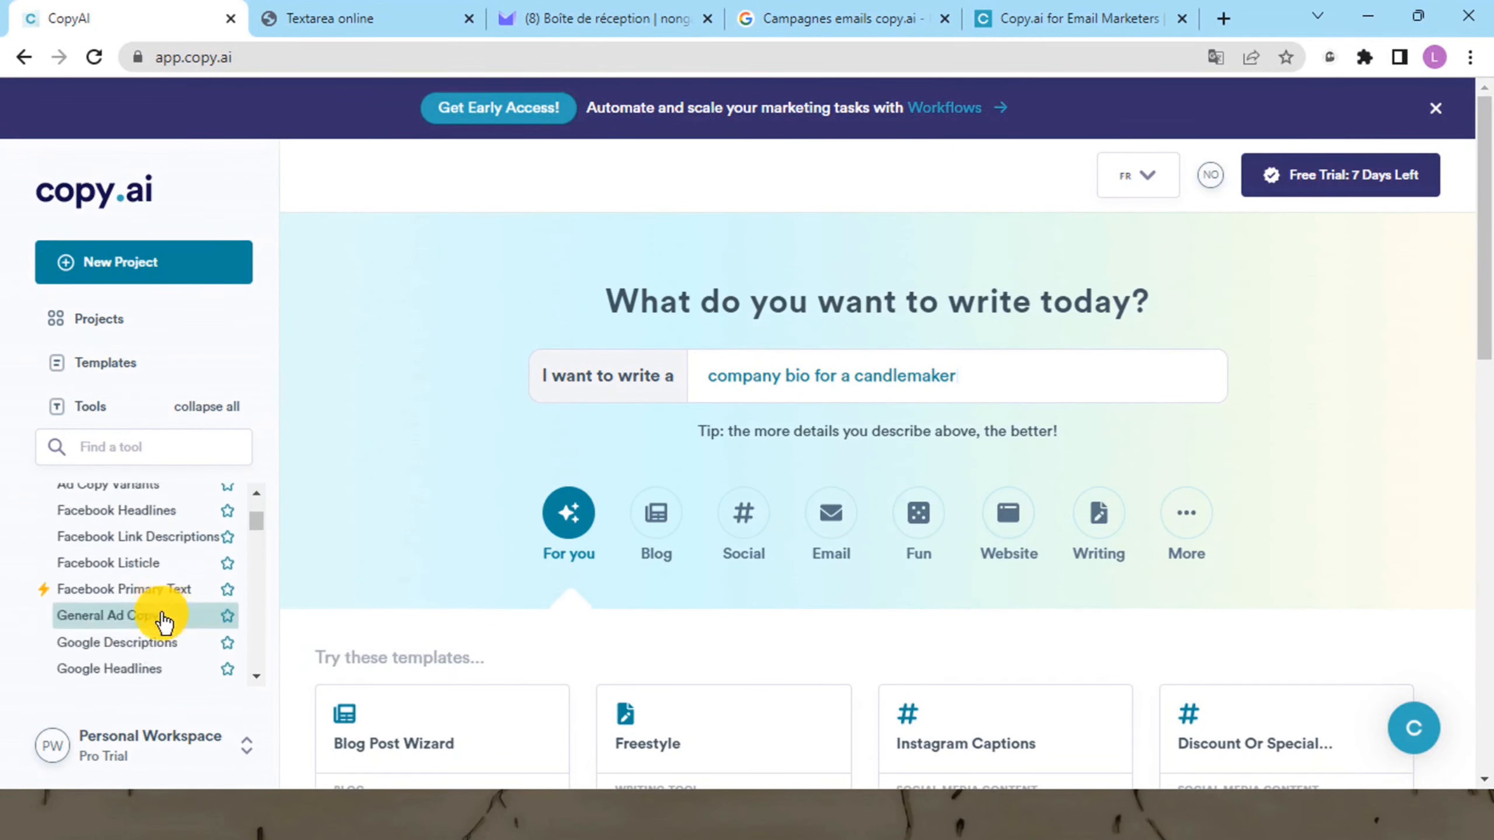
{"action": "scroll", "coordinate": [163, 612], "scroll_direction": "down", "scroll_amount": 15}
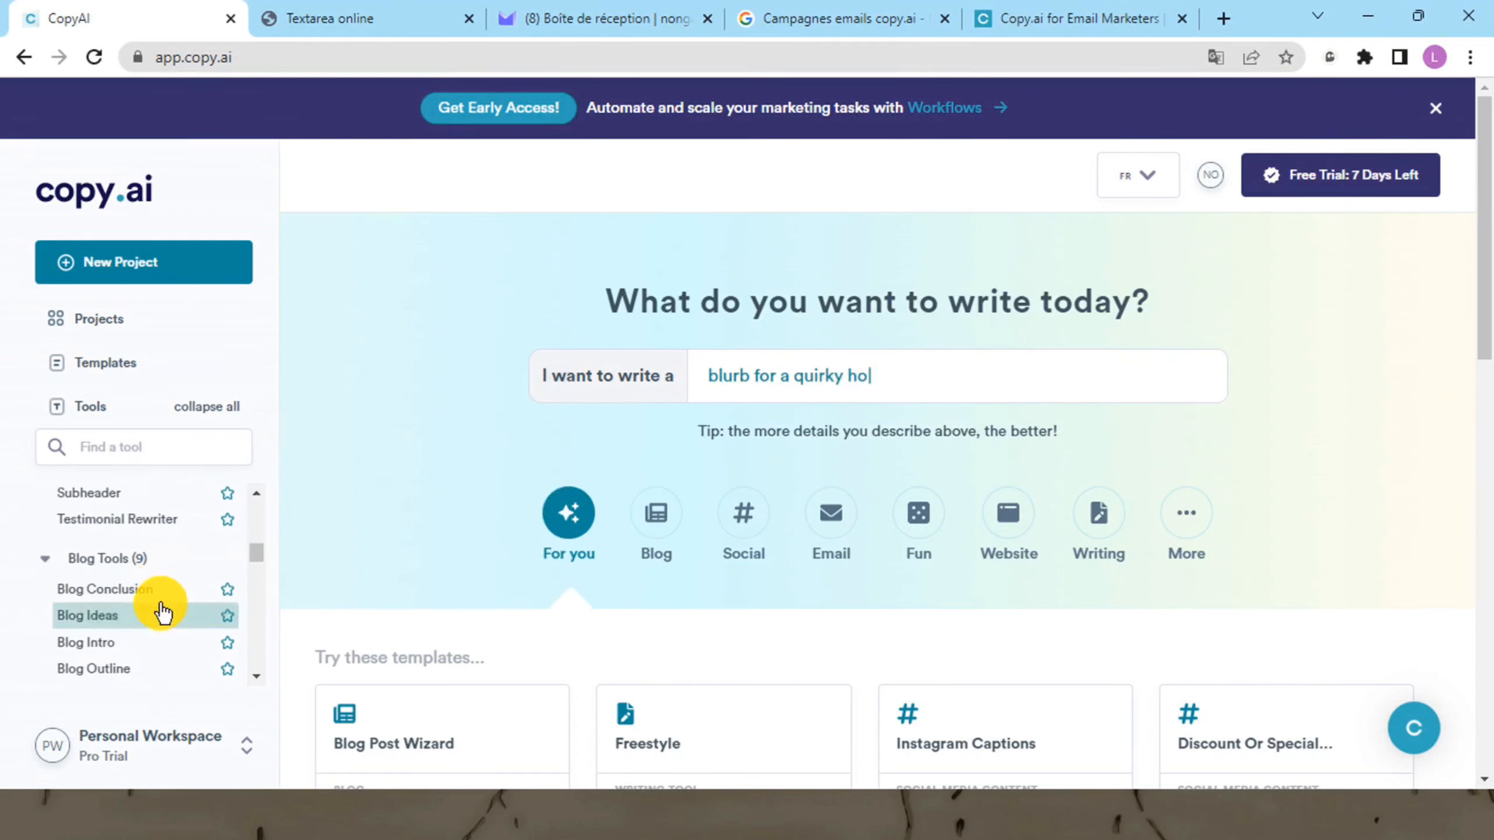
{"action": "scroll", "coordinate": [164, 611], "scroll_direction": "down", "scroll_amount": 10}
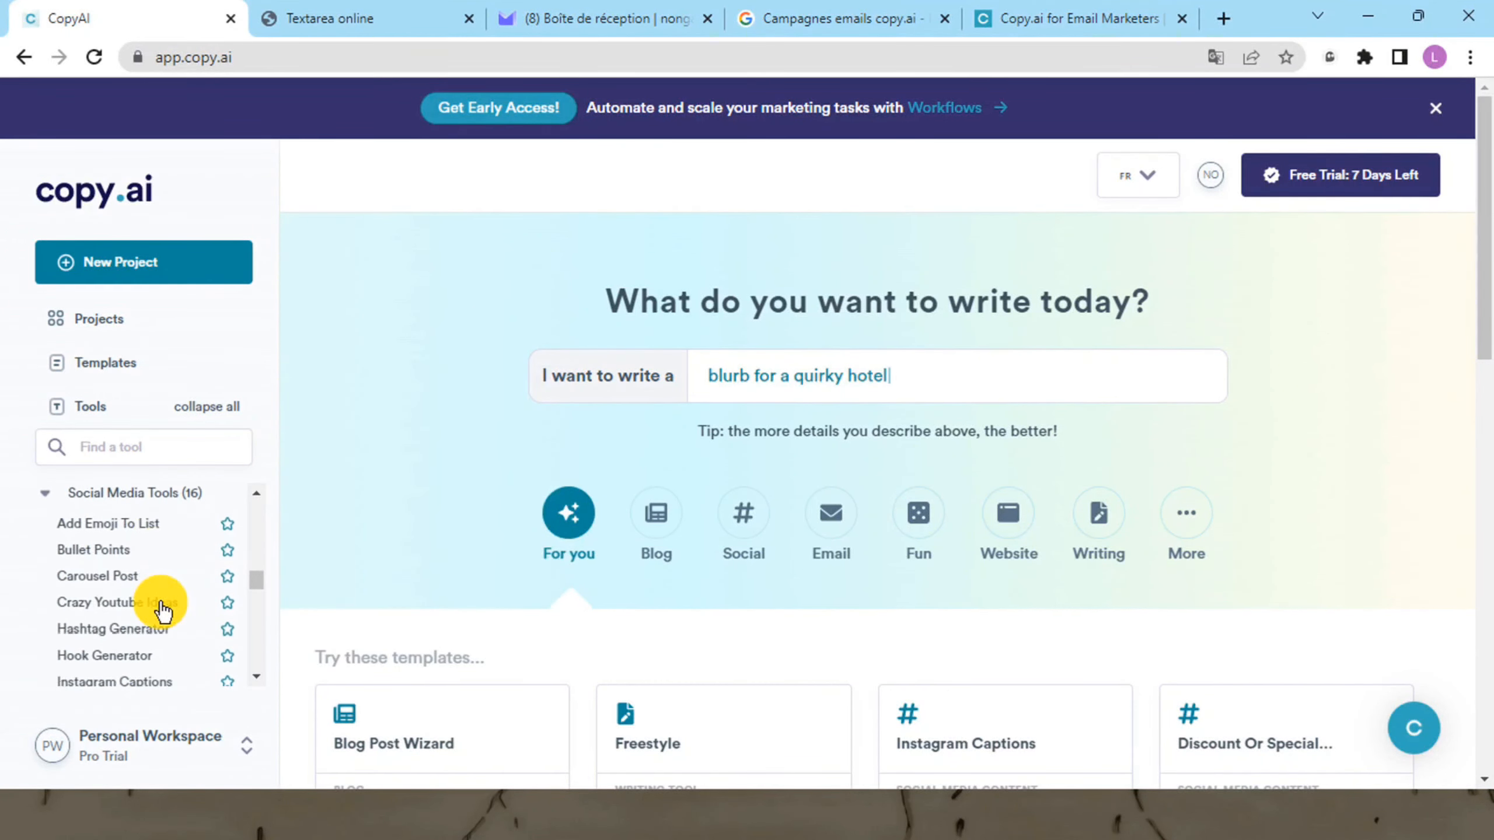
{"action": "scroll", "coordinate": [153, 606], "scroll_direction": "up", "scroll_amount": 1}
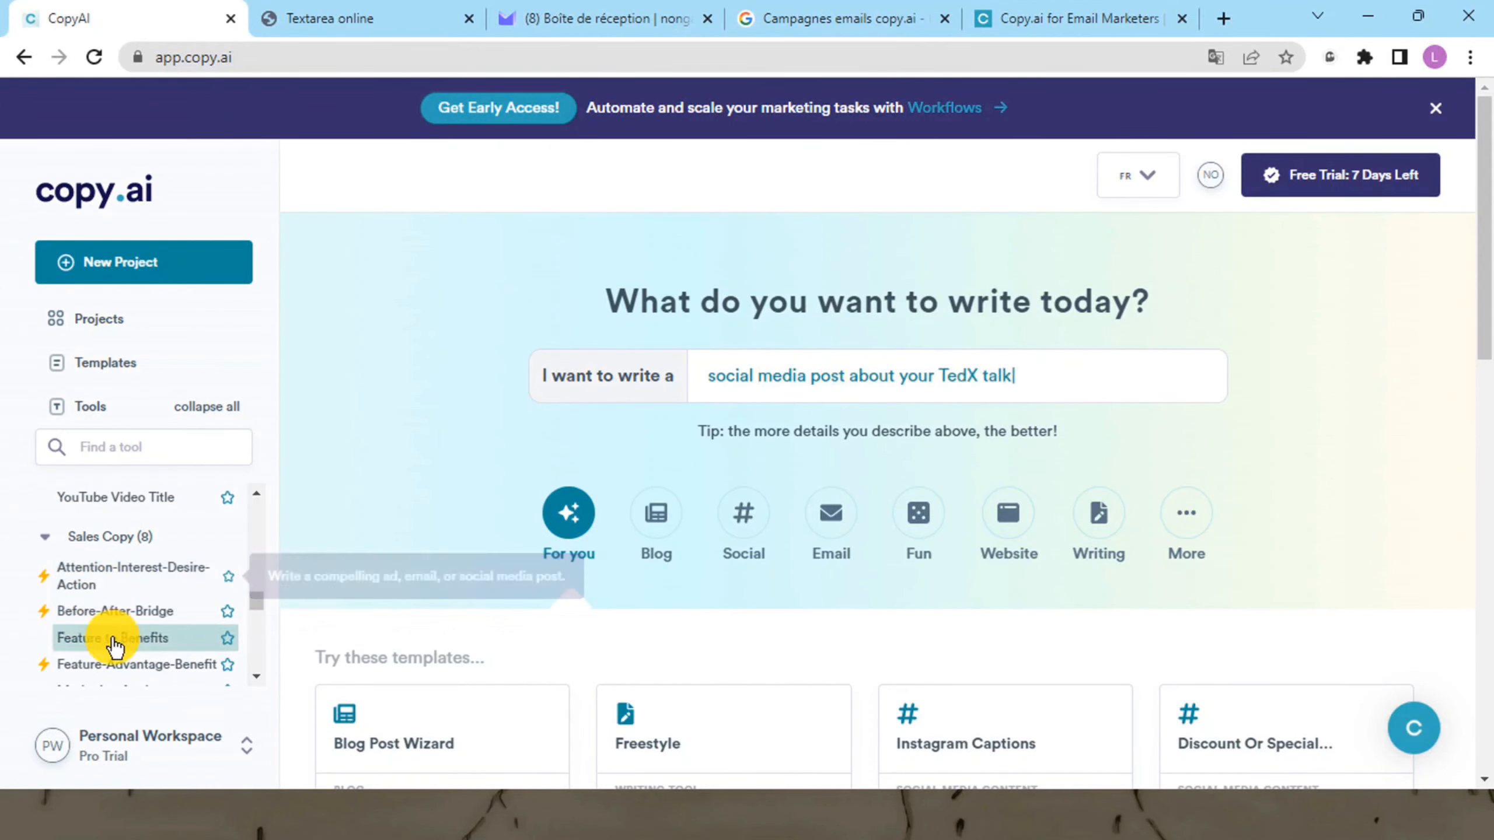
{"action": "left_click", "coordinate": [76, 571]}
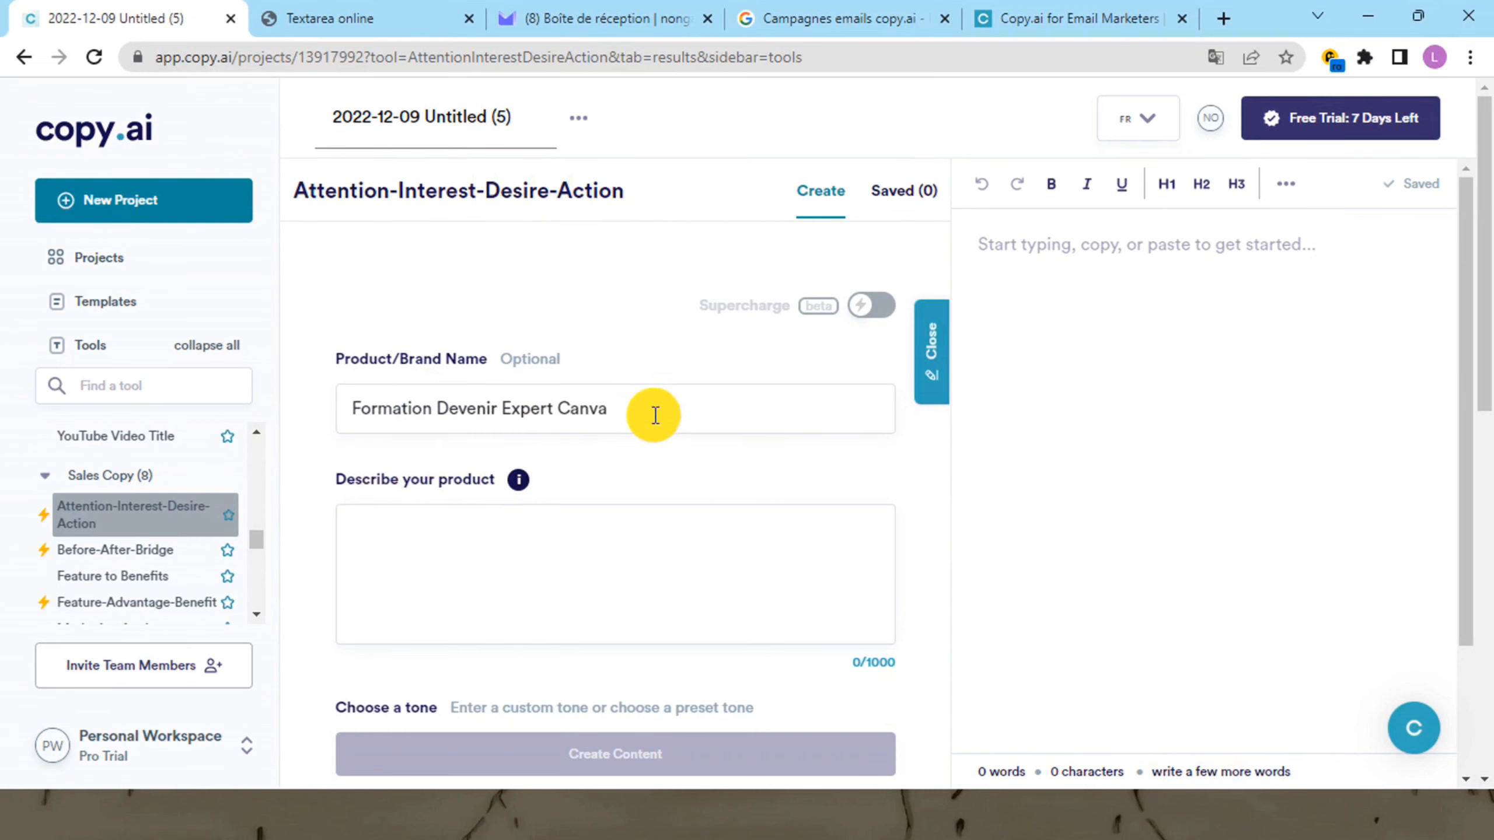
{"action": "left_click", "coordinate": [660, 408]}
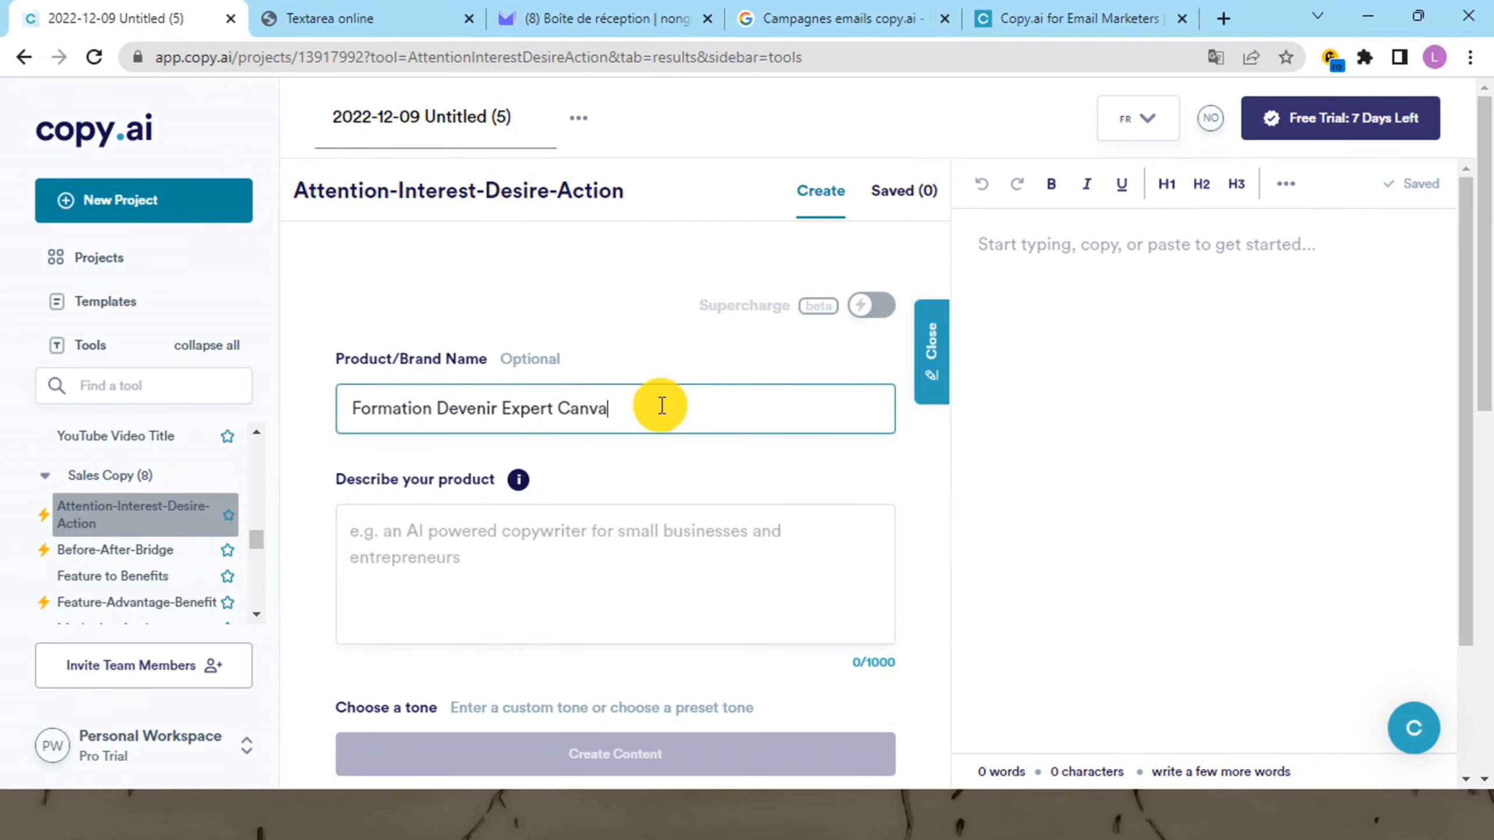
Describe the product as "Ce programme de 72 heures est conçu pour faire de vous des pro du graphisme avec Canva."
{"action": "left_click", "coordinate": [552, 540]}
{"action": "type", "text": "Ce programme de 72 heures est conçu pour faire de vous des pro du graphisme."}
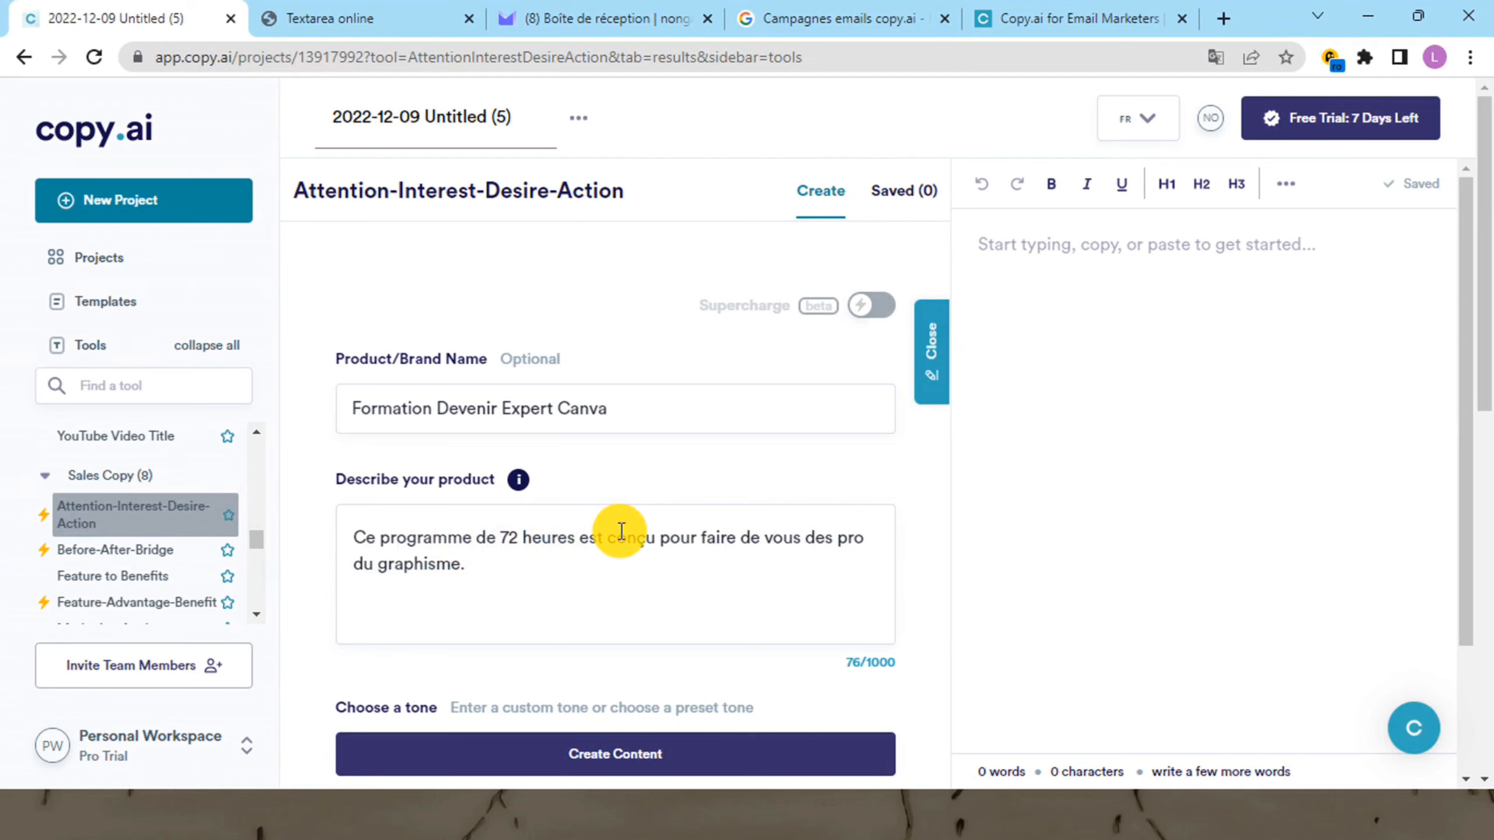
{"action": "type", "text": "avec Canva"}
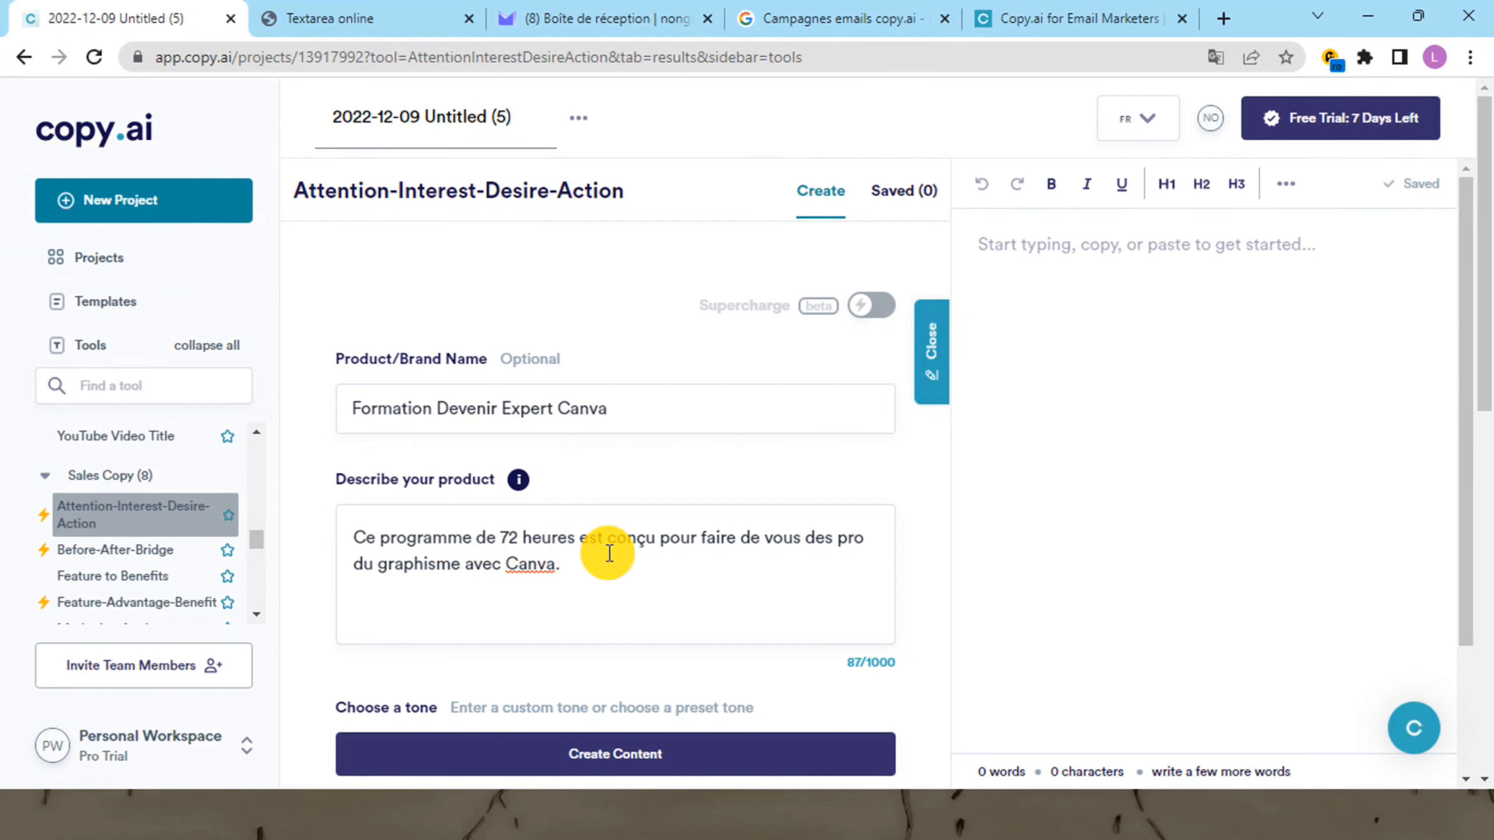
Choose the Persuasive tone, generate the Attention-Interest-Desire-Action copy and read through the results
{"action": "scroll", "coordinate": [600, 588], "scroll_direction": "down", "scroll_amount": 2}
{"action": "left_click", "coordinate": [486, 645]}
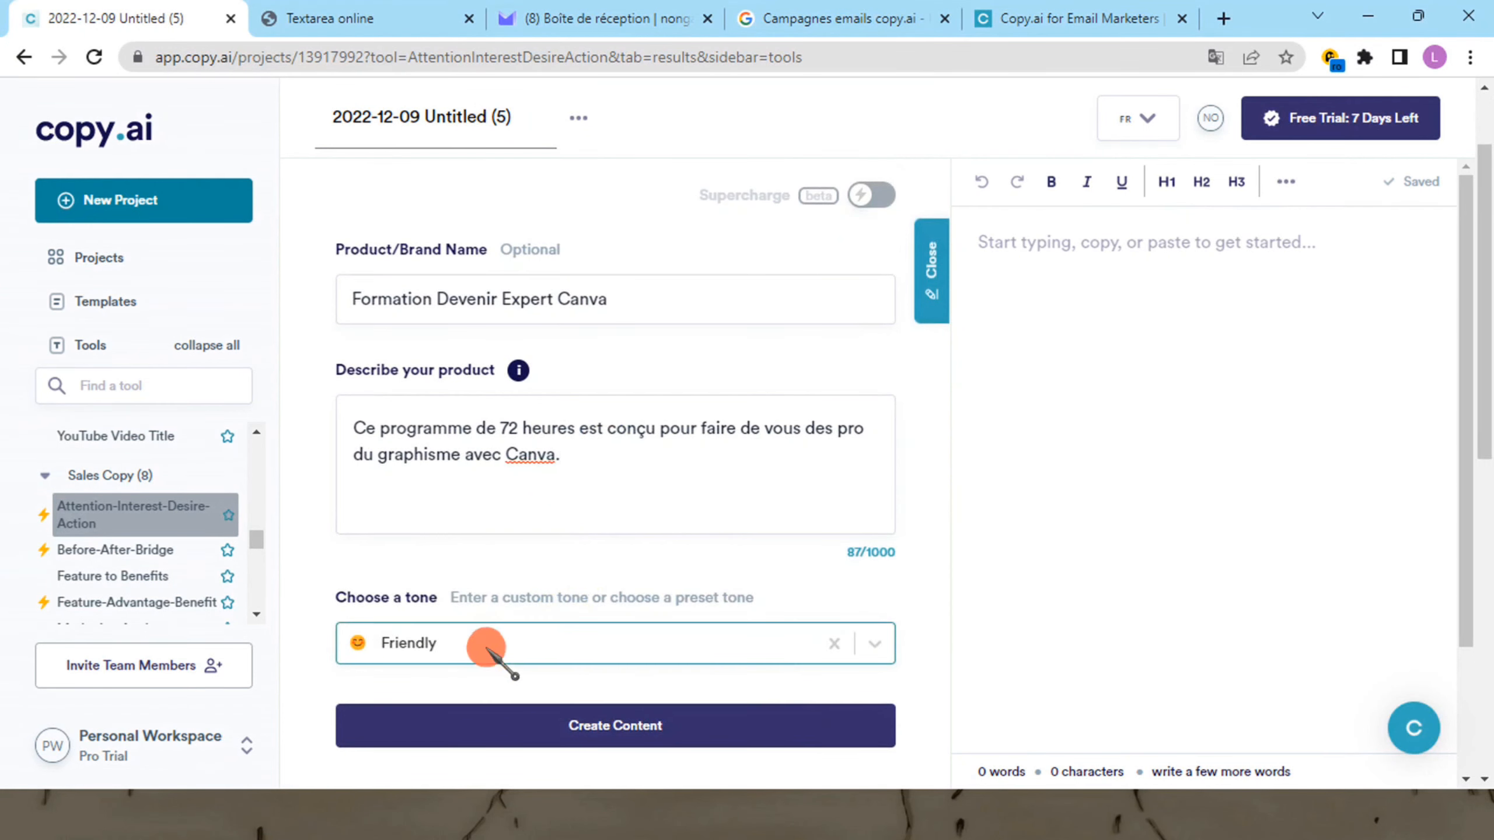
{"action": "scroll", "coordinate": [492, 636], "scroll_direction": "down", "scroll_amount": 2}
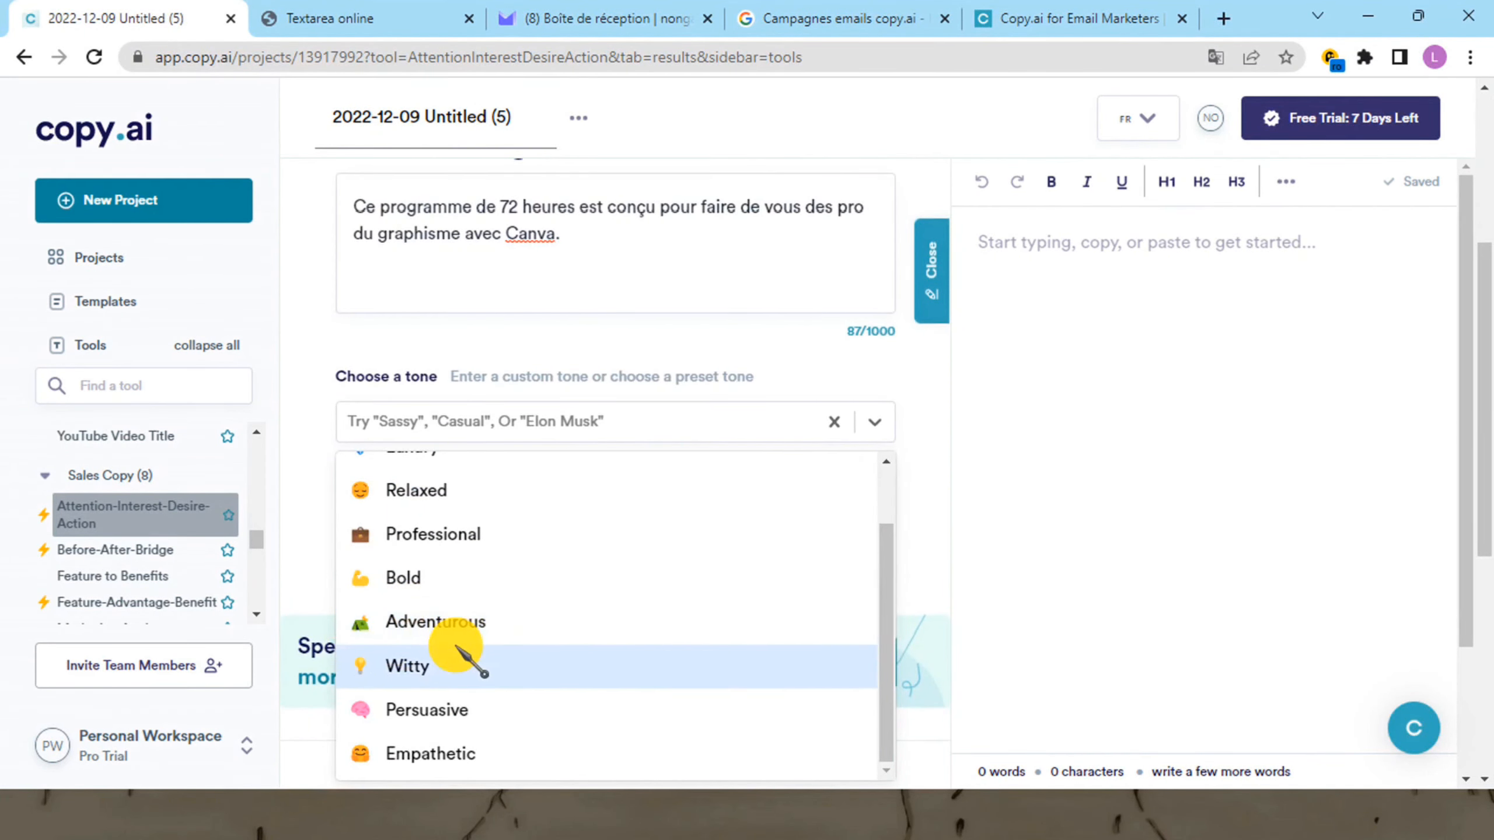
{"action": "left_click", "coordinate": [432, 709]}
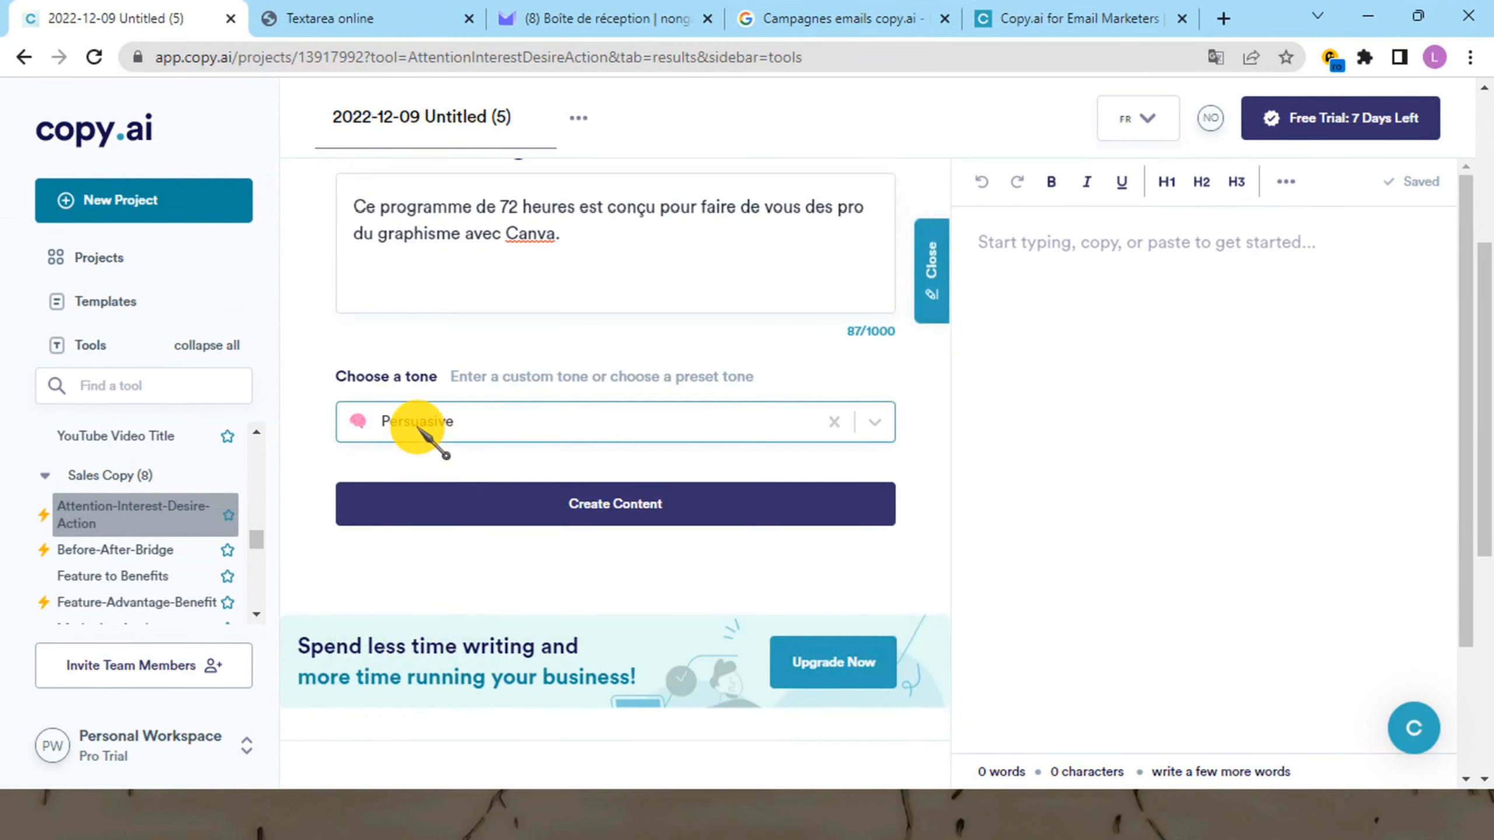
{"action": "left_click", "coordinate": [606, 509]}
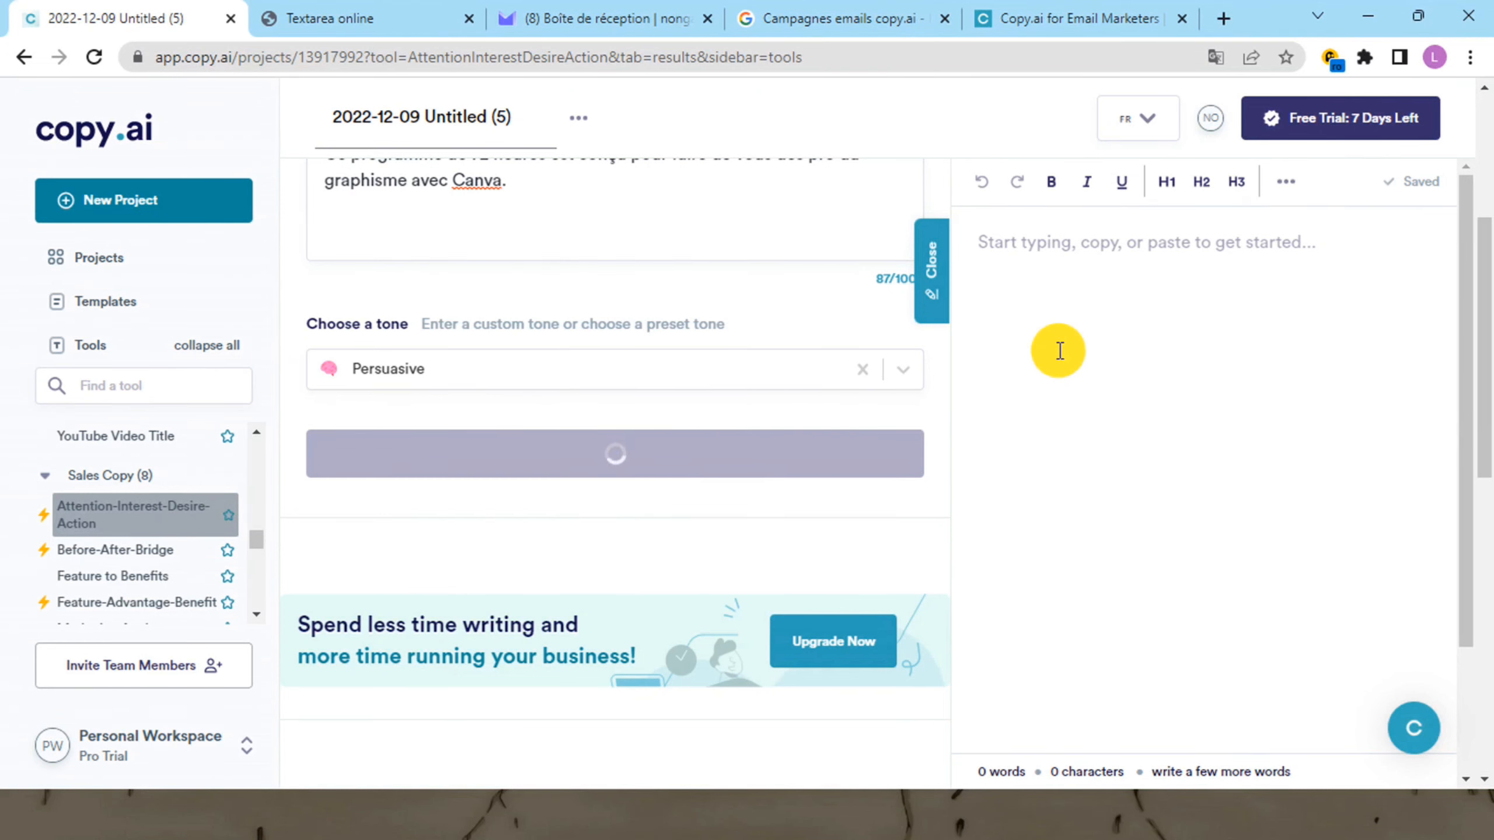
{"action": "scroll", "coordinate": [700, 377], "scroll_direction": "down", "scroll_amount": 5}
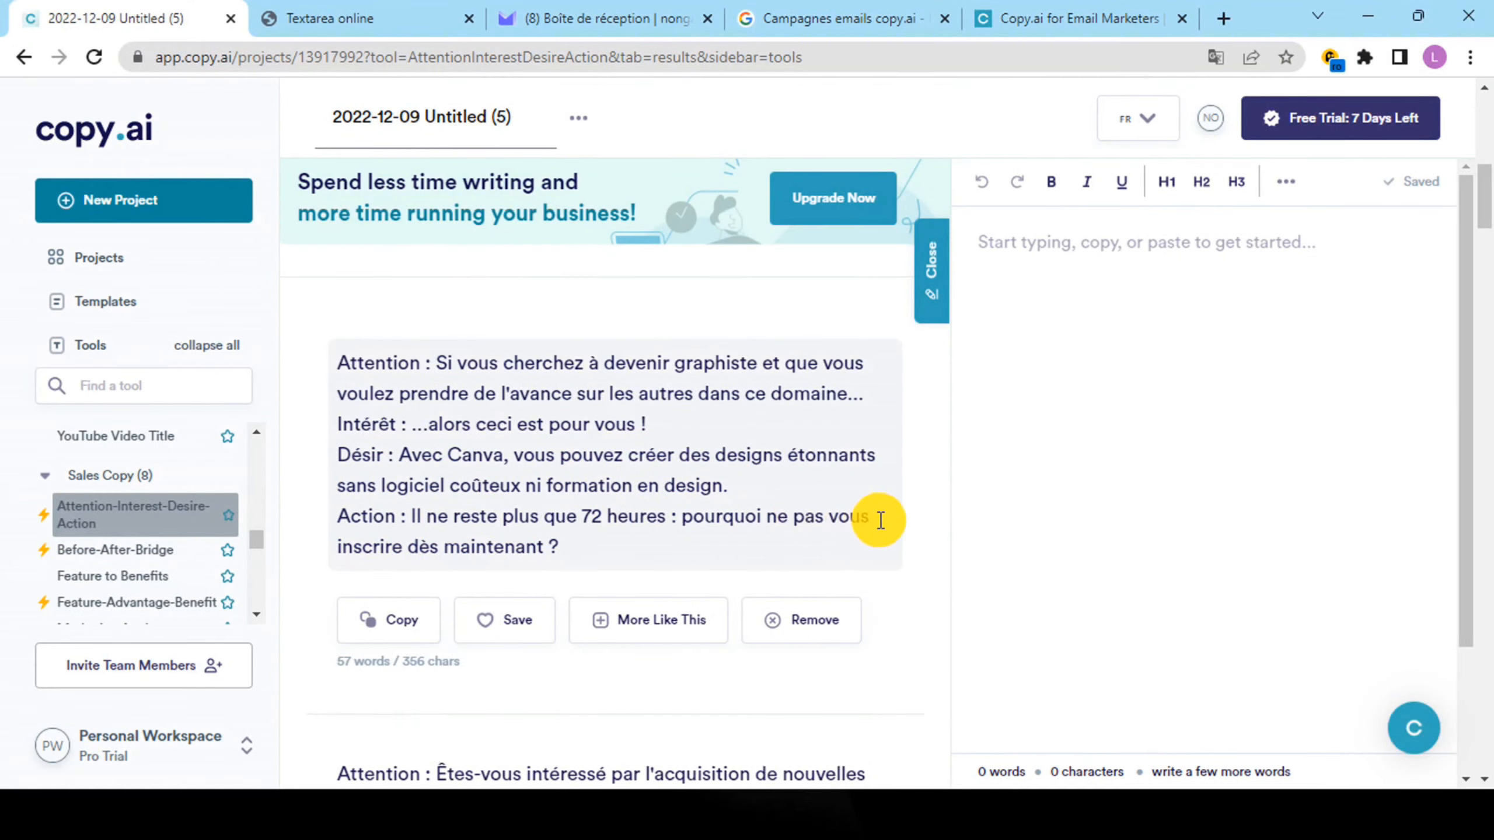
{"action": "scroll", "coordinate": [436, 566], "scroll_direction": "down", "scroll_amount": 5}
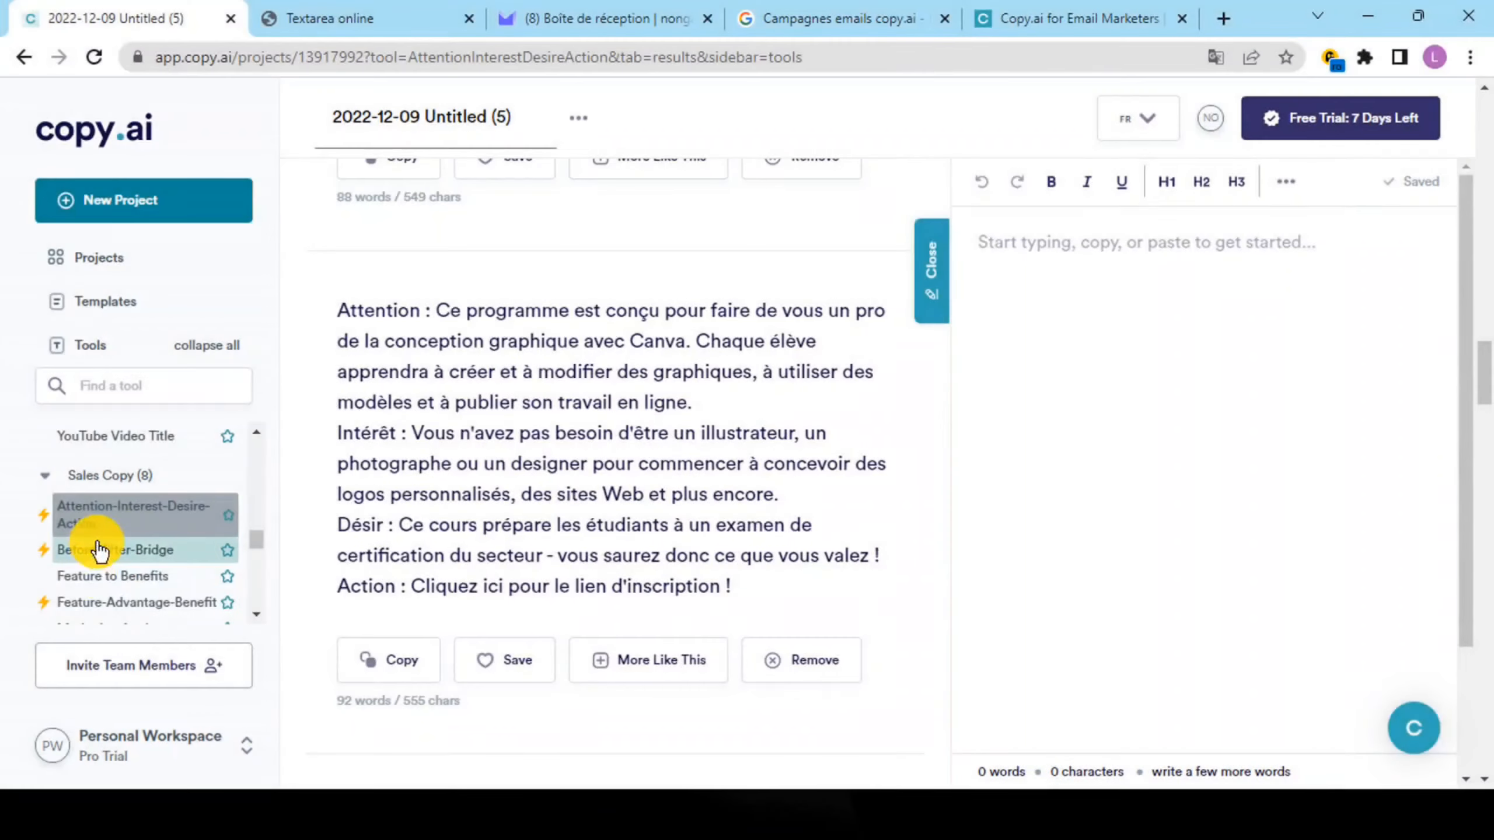
Open the Before-After-Bridge tool and generate content from the same Canva course name and description
{"action": "left_click", "coordinate": [98, 554]}
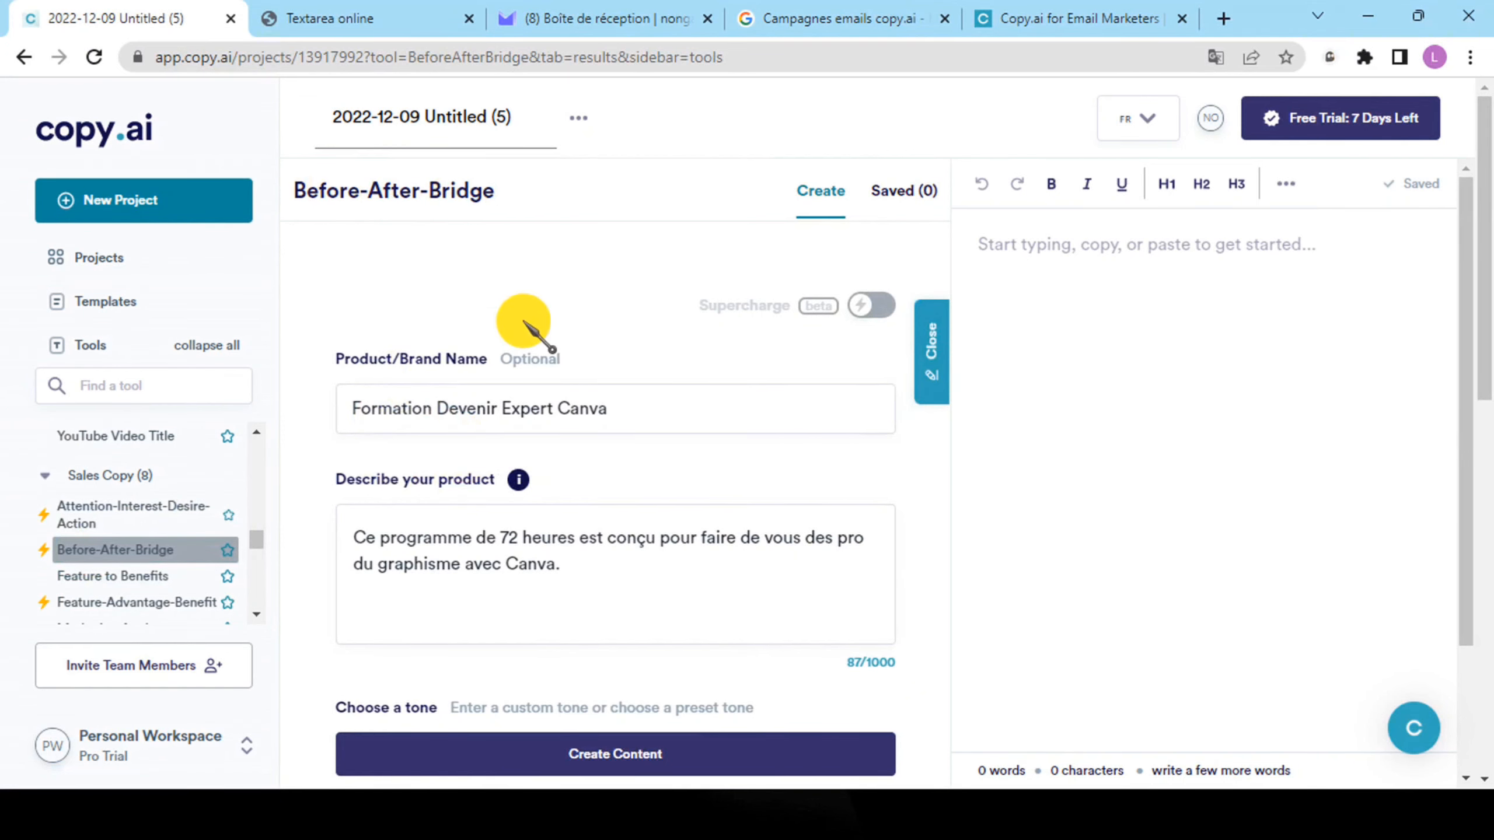
{"action": "scroll", "coordinate": [615, 768], "scroll_direction": "down", "scroll_amount": 2}
{"action": "left_click", "coordinate": [616, 738]}
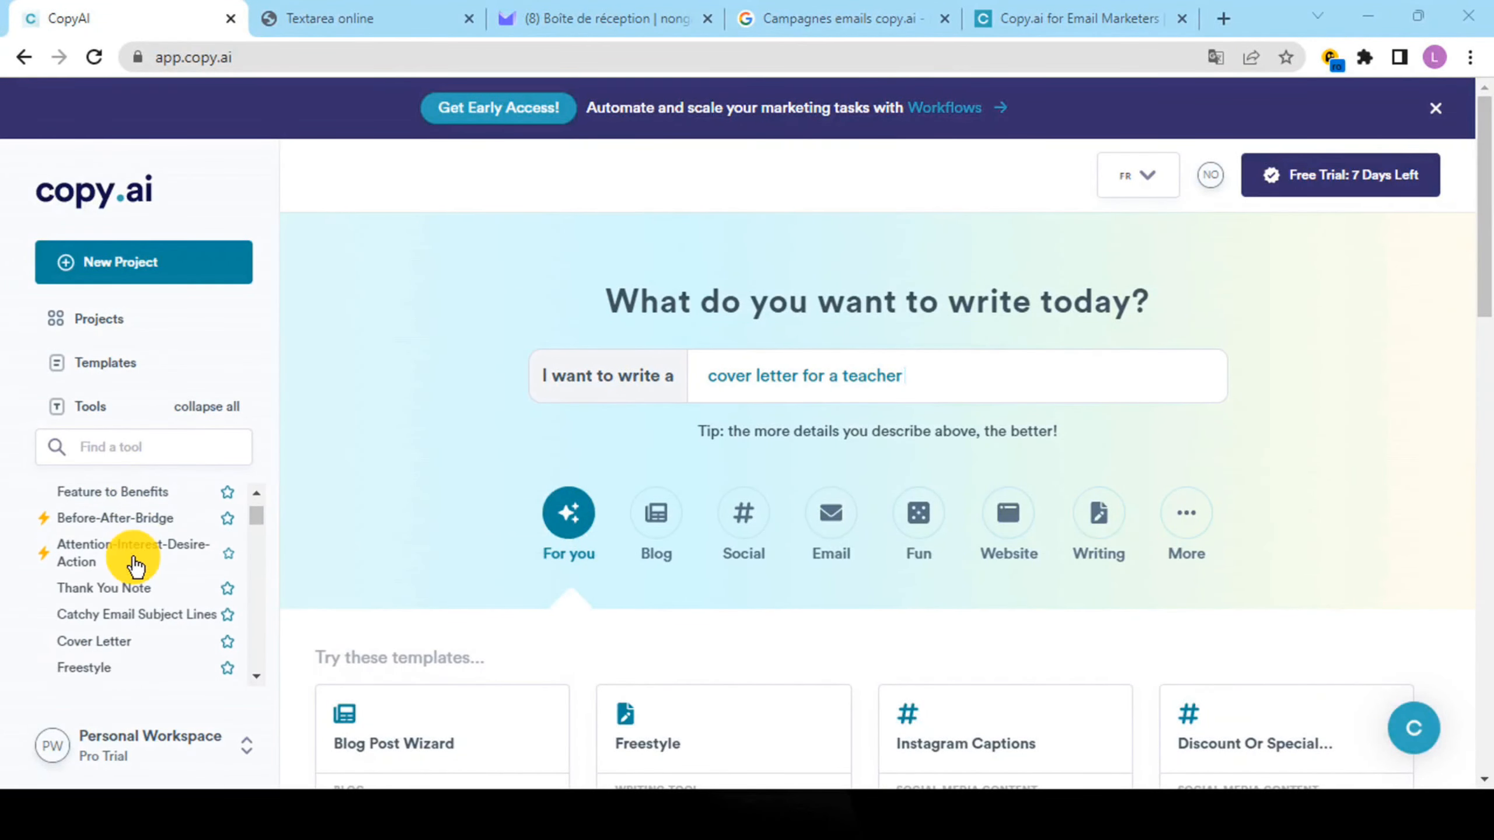
Browse the Digital Ad Copy tools and open the Facebook Headlines tool
{"action": "scroll", "coordinate": [135, 565], "scroll_direction": "down", "scroll_amount": 1}
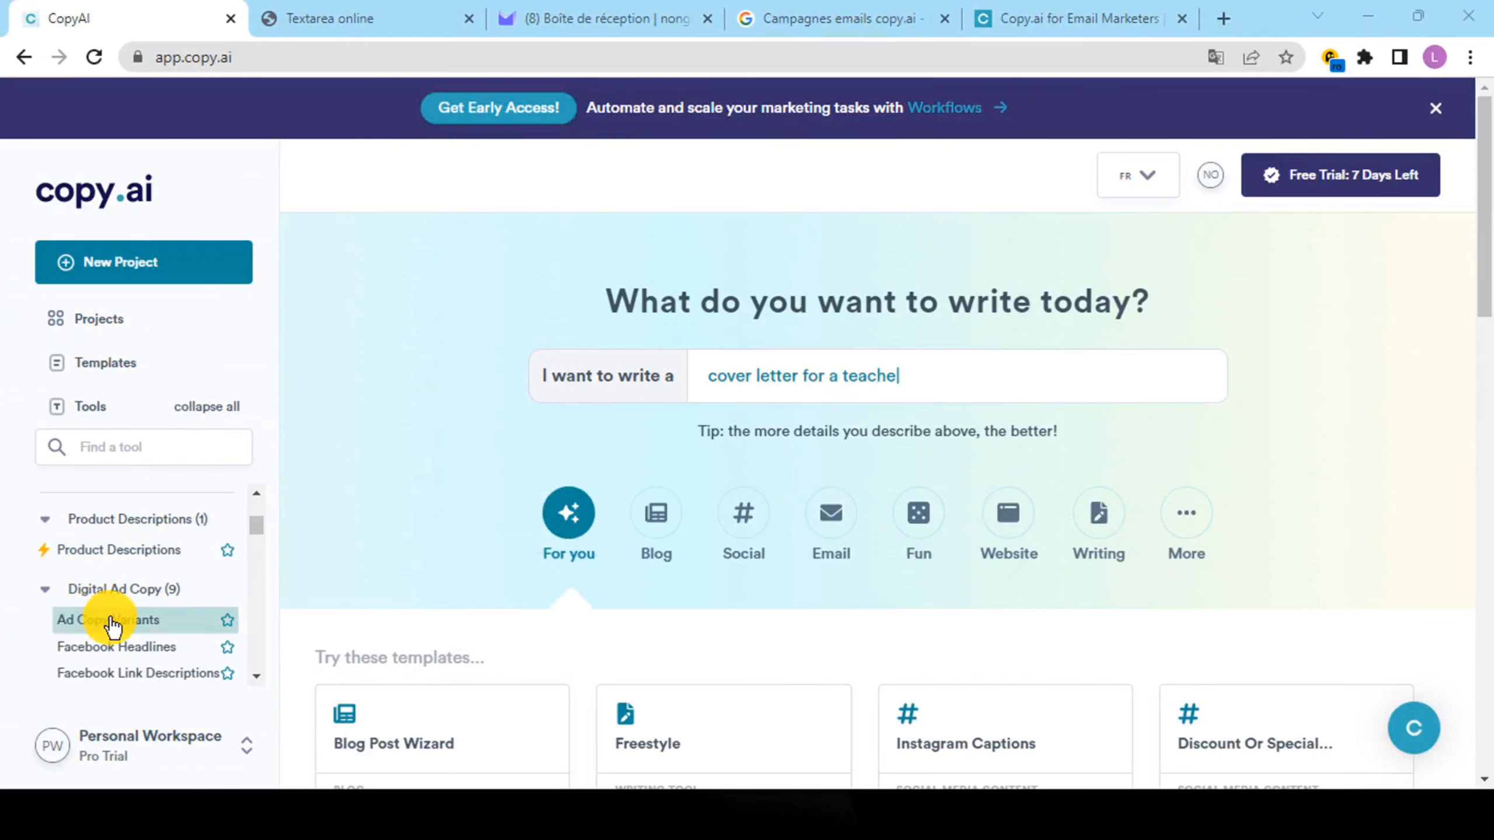
{"action": "scroll", "coordinate": [167, 601], "scroll_direction": "down", "scroll_amount": 2}
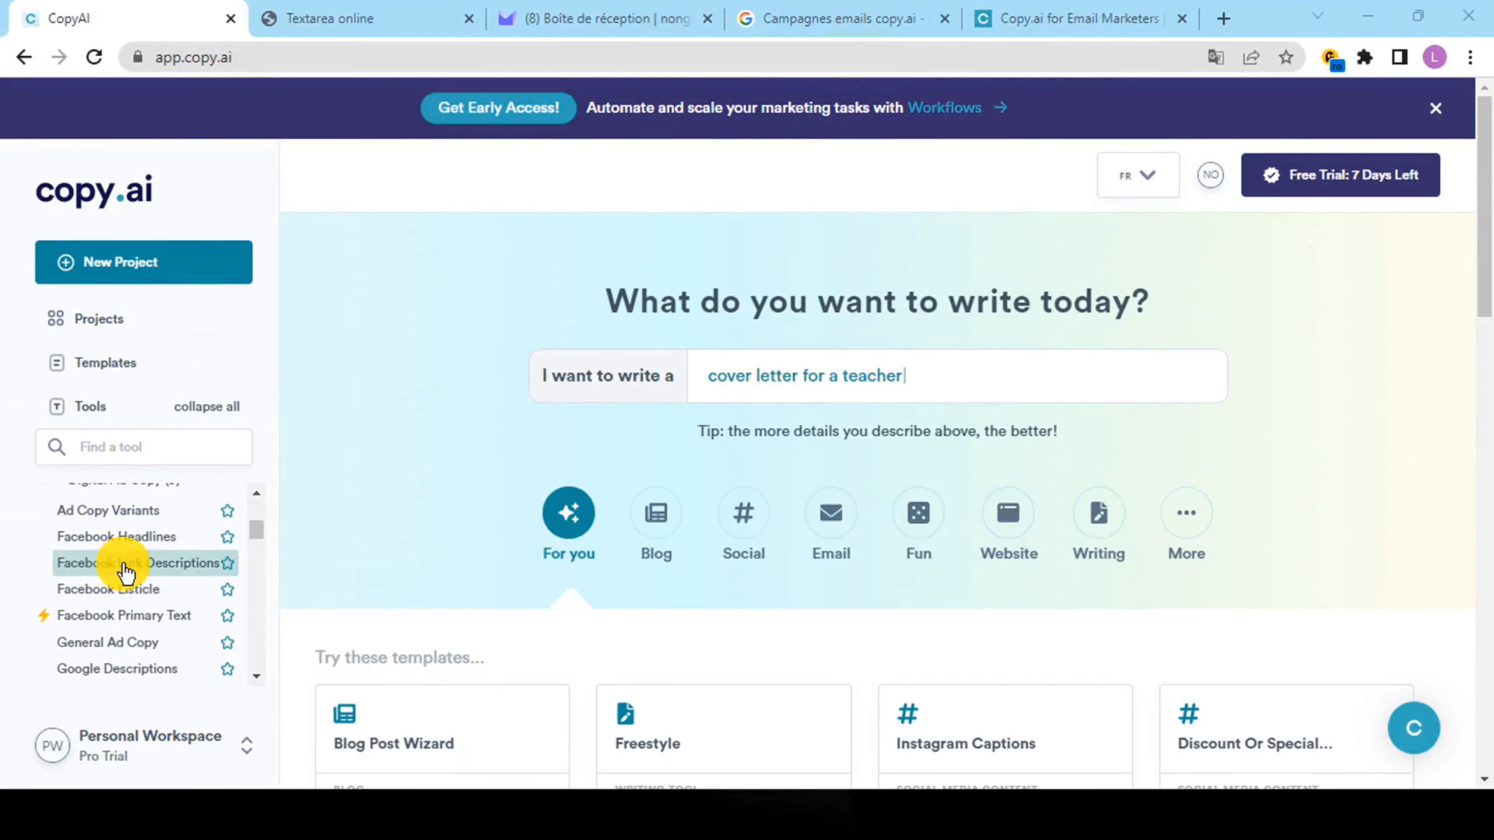
{"action": "scroll", "coordinate": [118, 571], "scroll_direction": "up", "scroll_amount": 2}
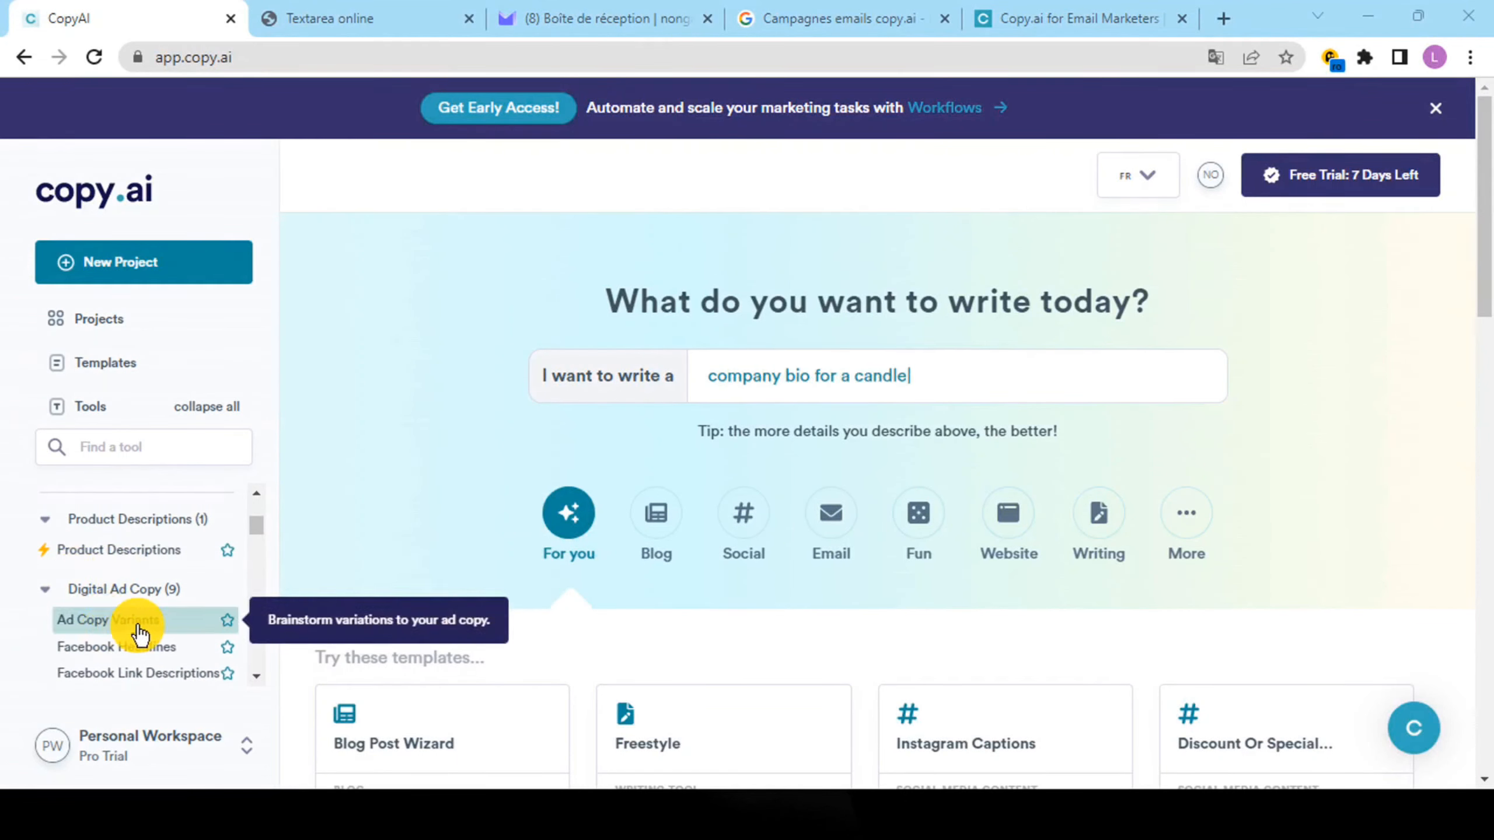
{"action": "scroll", "coordinate": [124, 612], "scroll_direction": "down", "scroll_amount": 2}
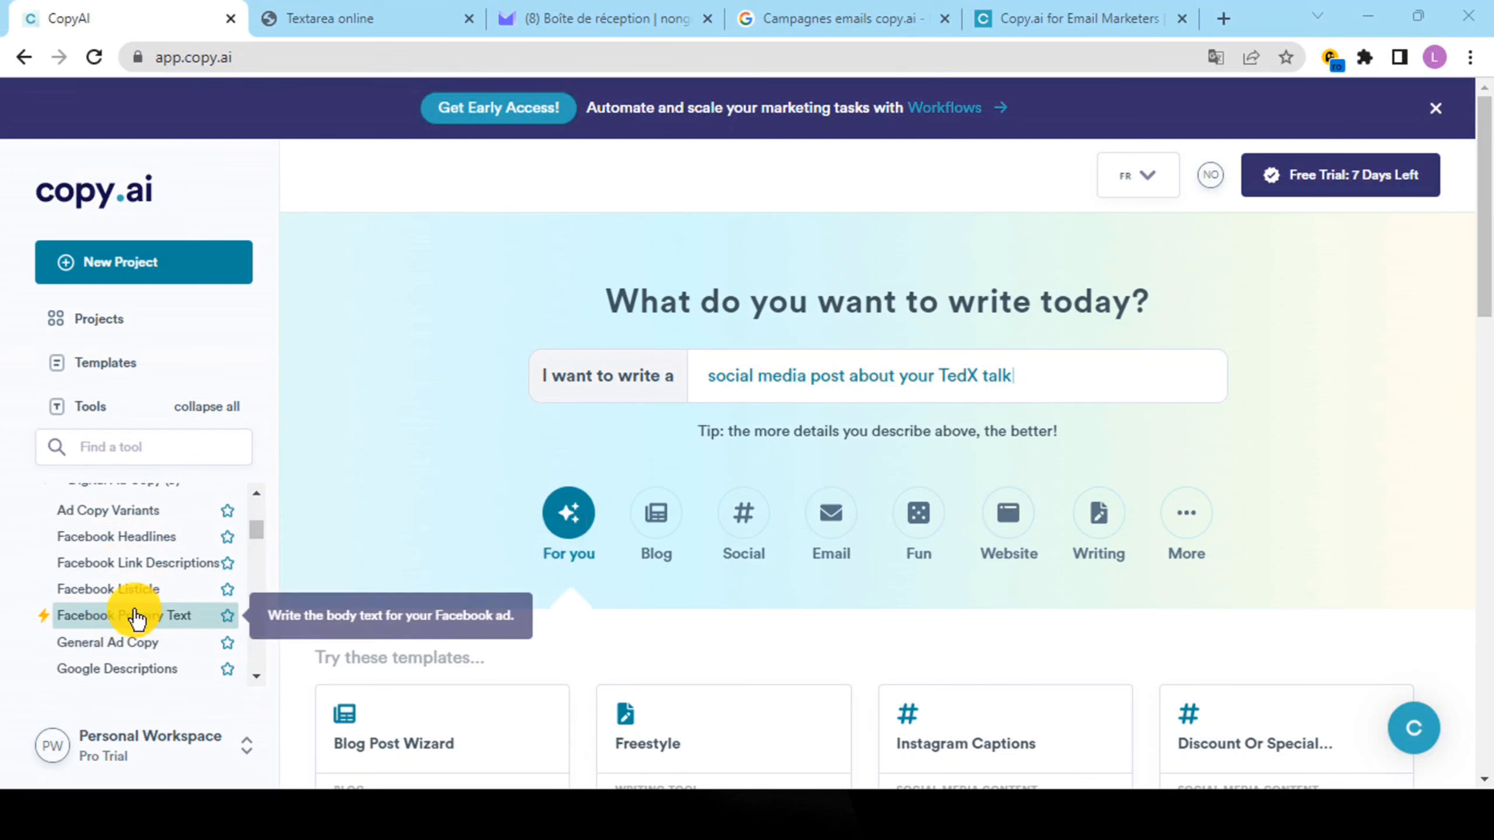
{"action": "left_click", "coordinate": [130, 538]}
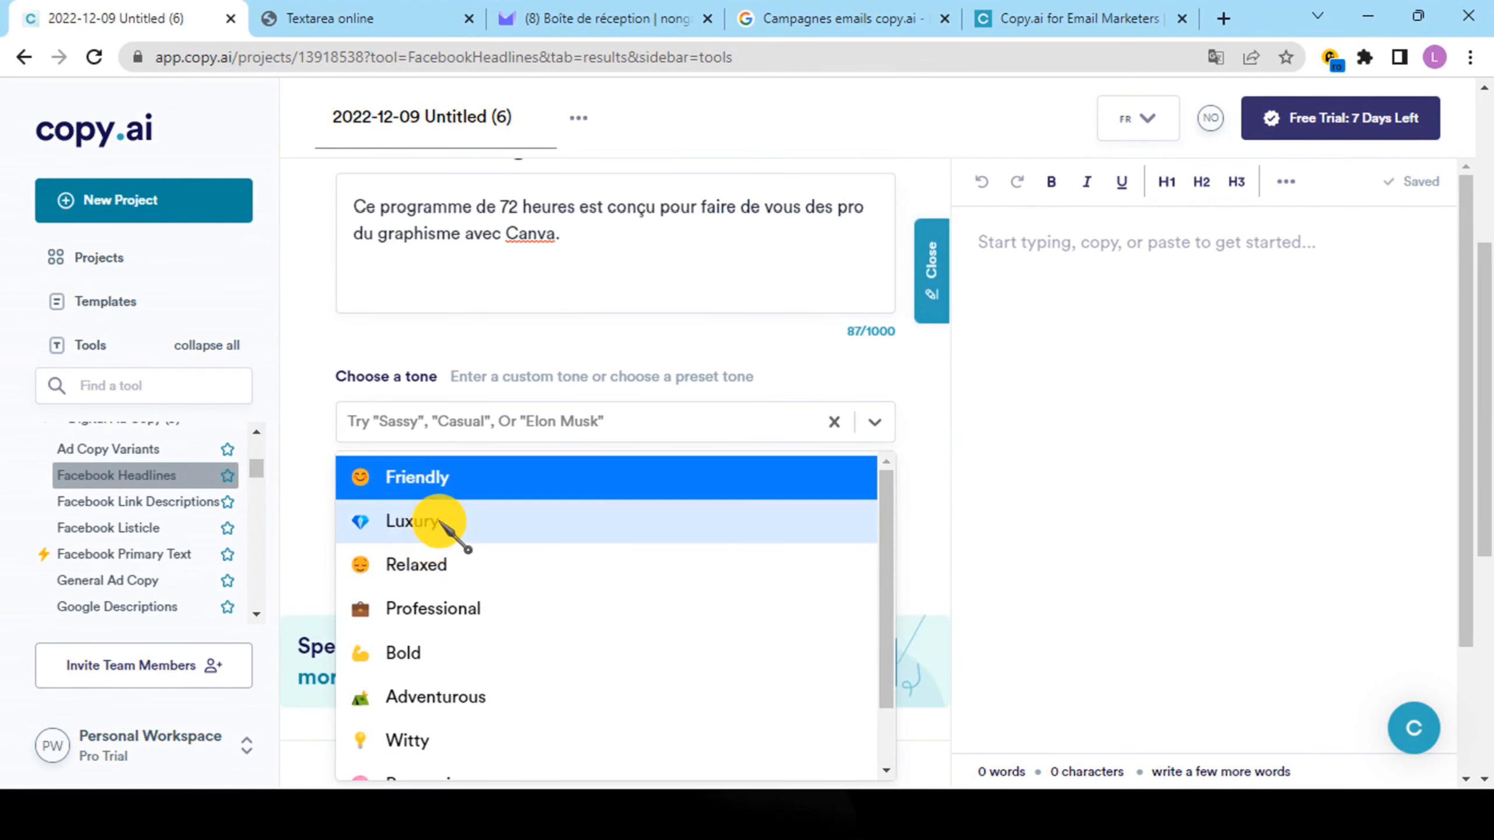
Choose the Professional tone, generate the Facebook headlines for the Canva course and read through the results
{"action": "left_click", "coordinate": [446, 609]}
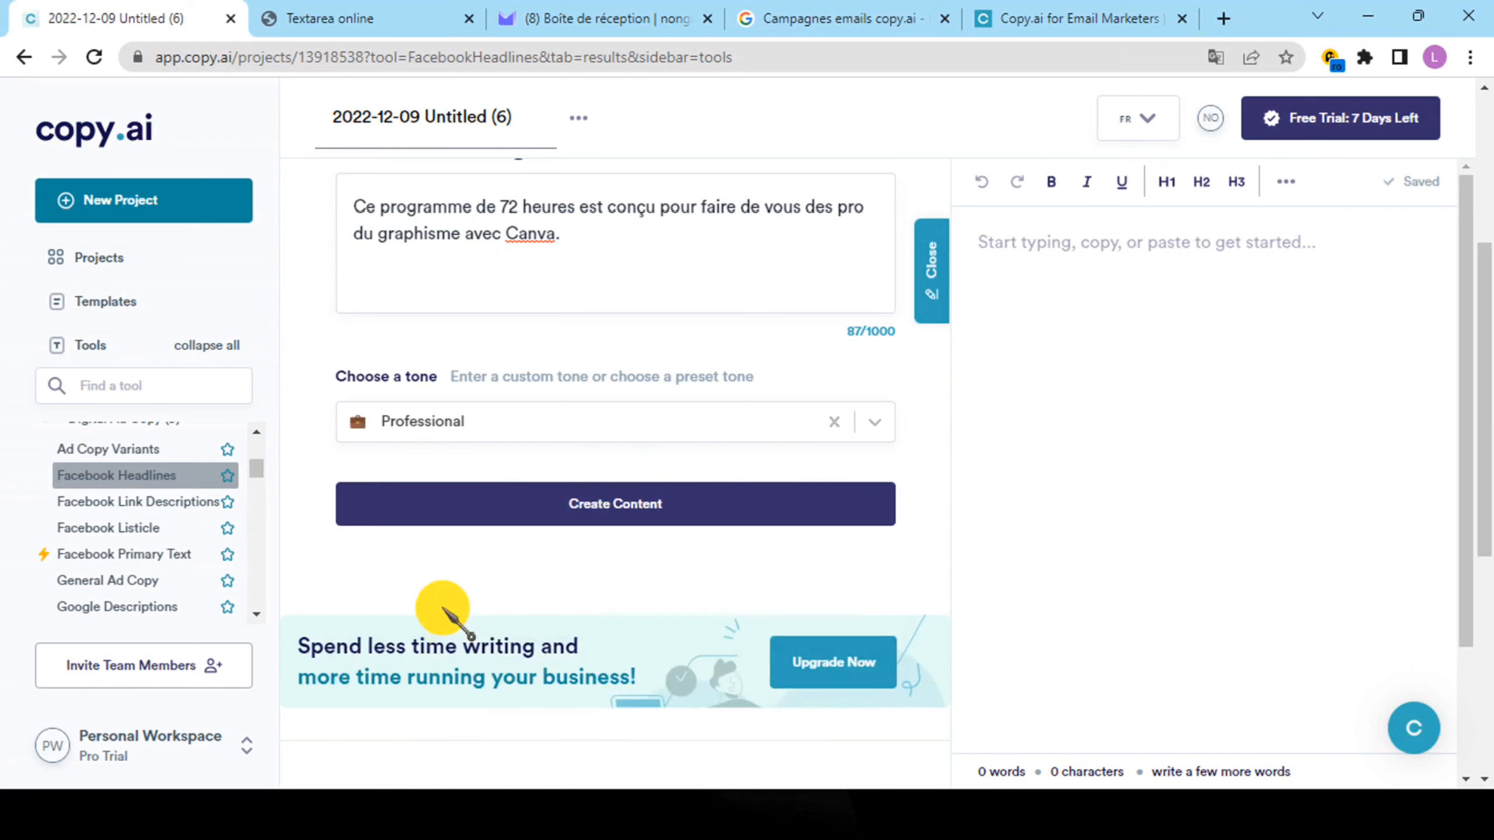
{"action": "left_click", "coordinate": [615, 516]}
{"action": "scroll", "coordinate": [615, 512], "scroll_direction": "down", "scroll_amount": 5}
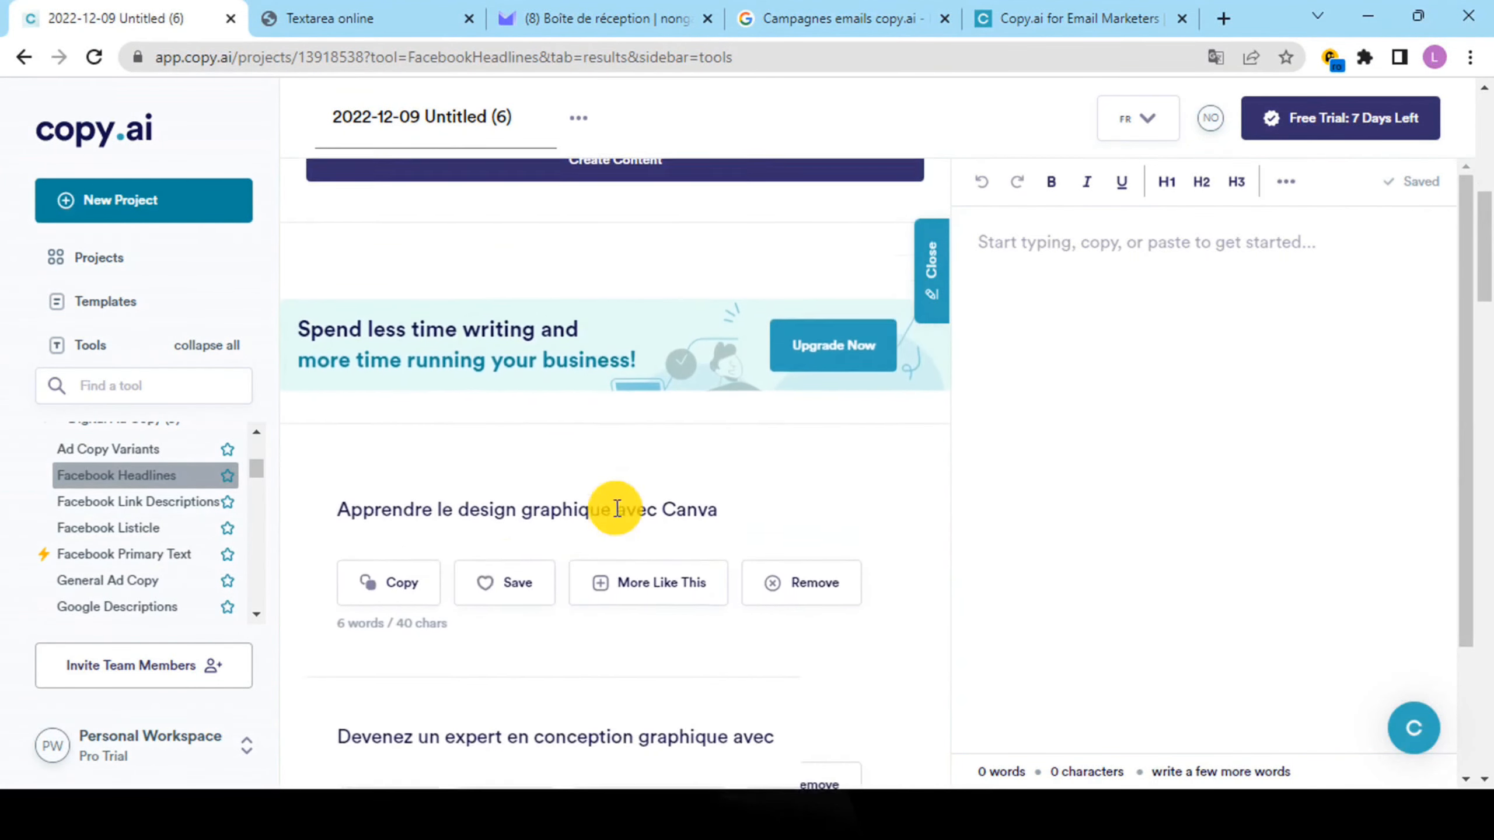
{"action": "scroll", "coordinate": [529, 497], "scroll_direction": "down", "scroll_amount": 1}
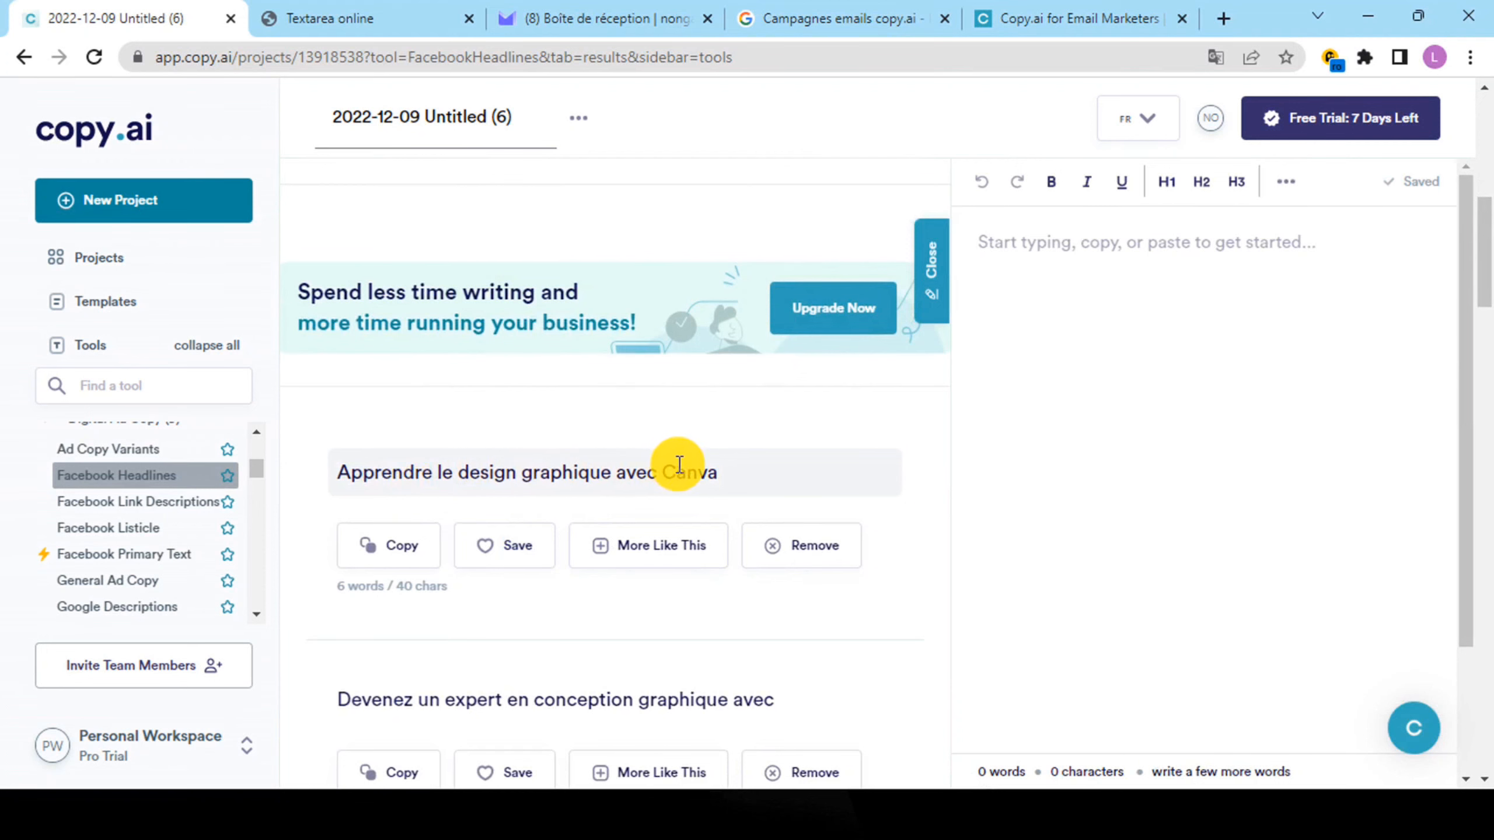
{"action": "scroll", "coordinate": [647, 523], "scroll_direction": "down", "scroll_amount": 2}
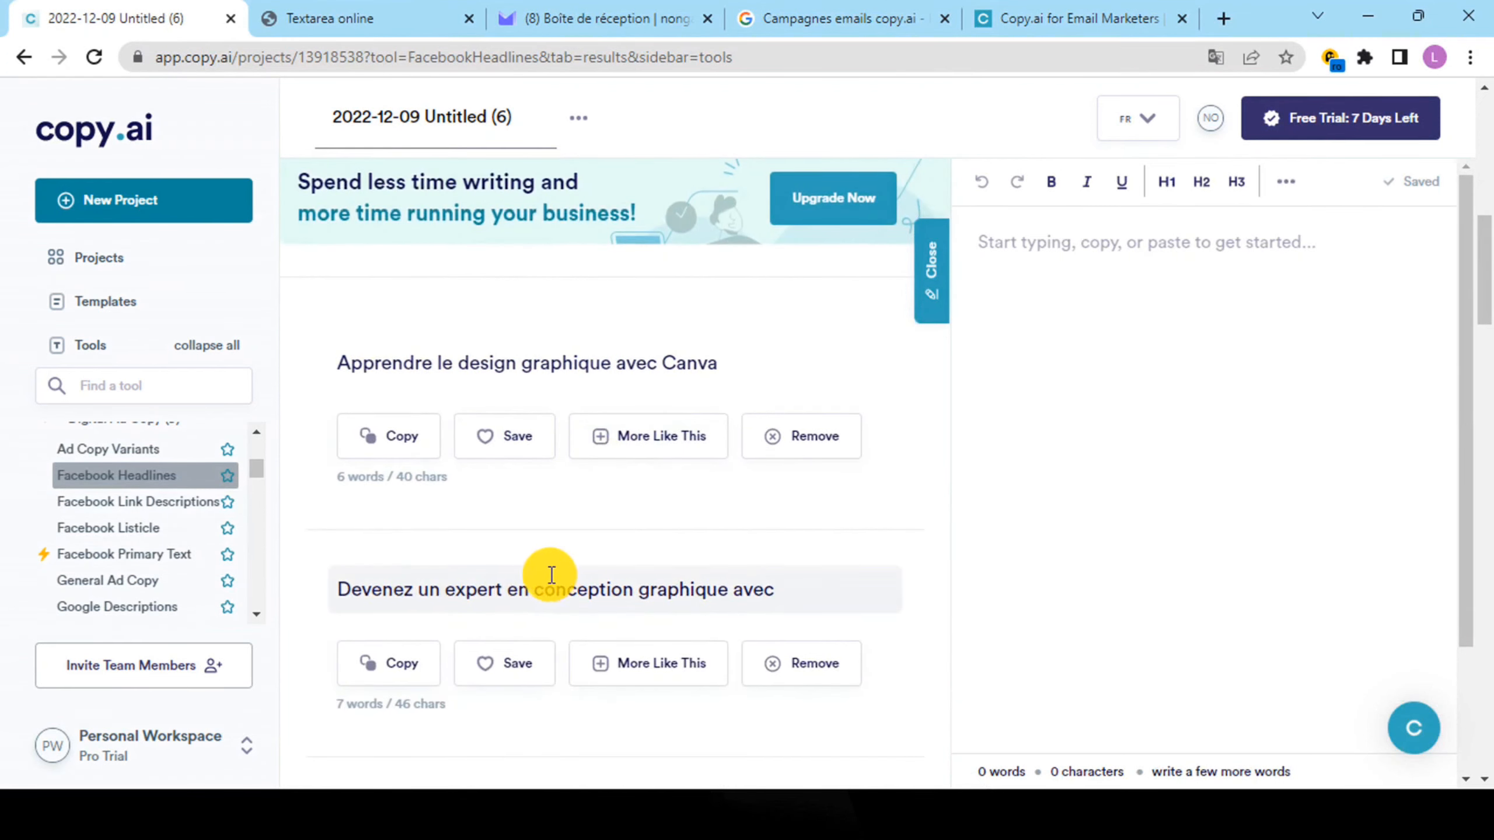
{"action": "scroll", "coordinate": [810, 584], "scroll_direction": "down", "scroll_amount": 4}
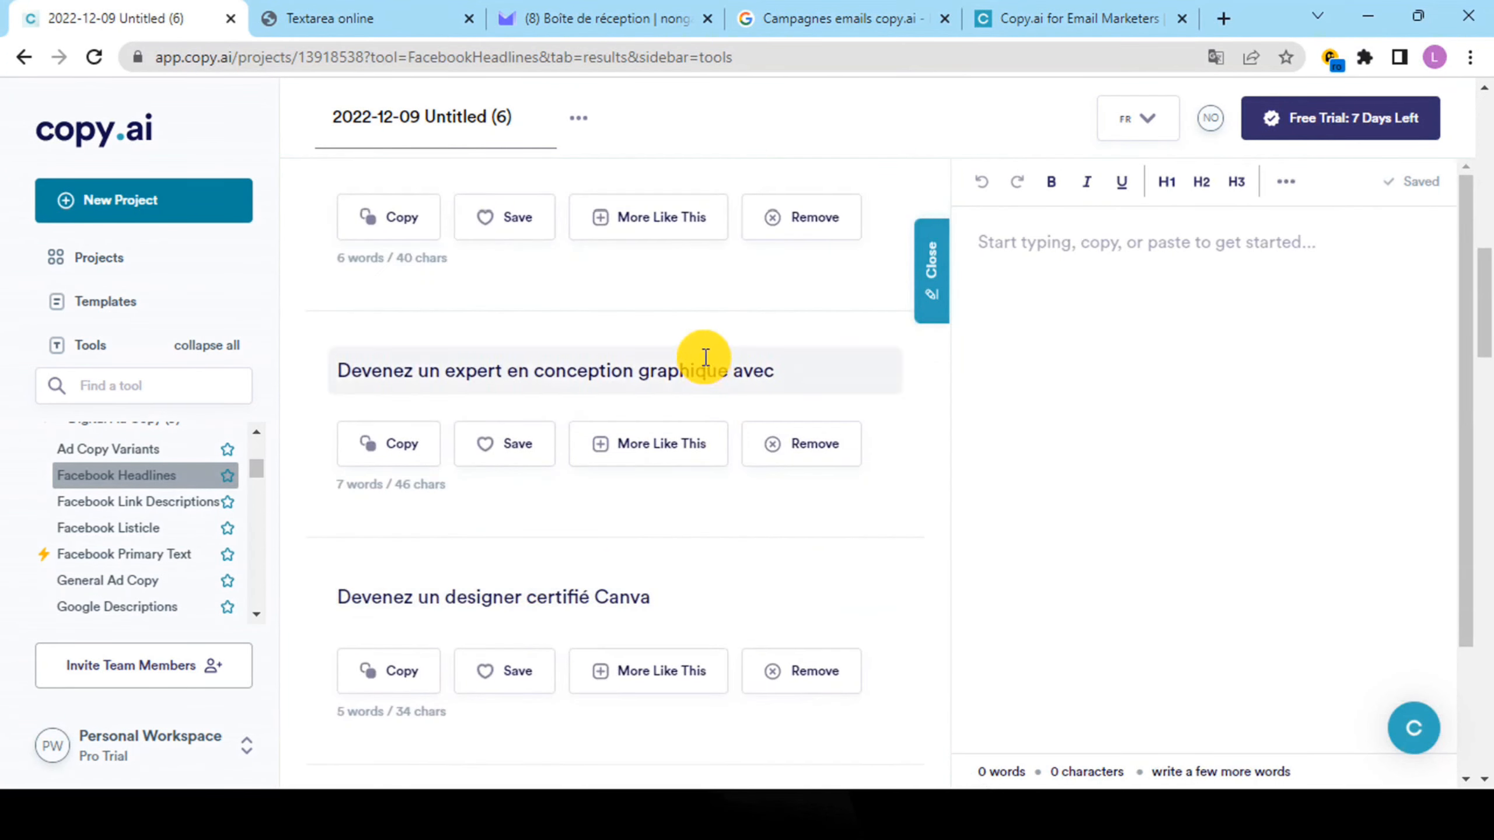
{"action": "scroll", "coordinate": [765, 376], "scroll_direction": "down", "scroll_amount": 2}
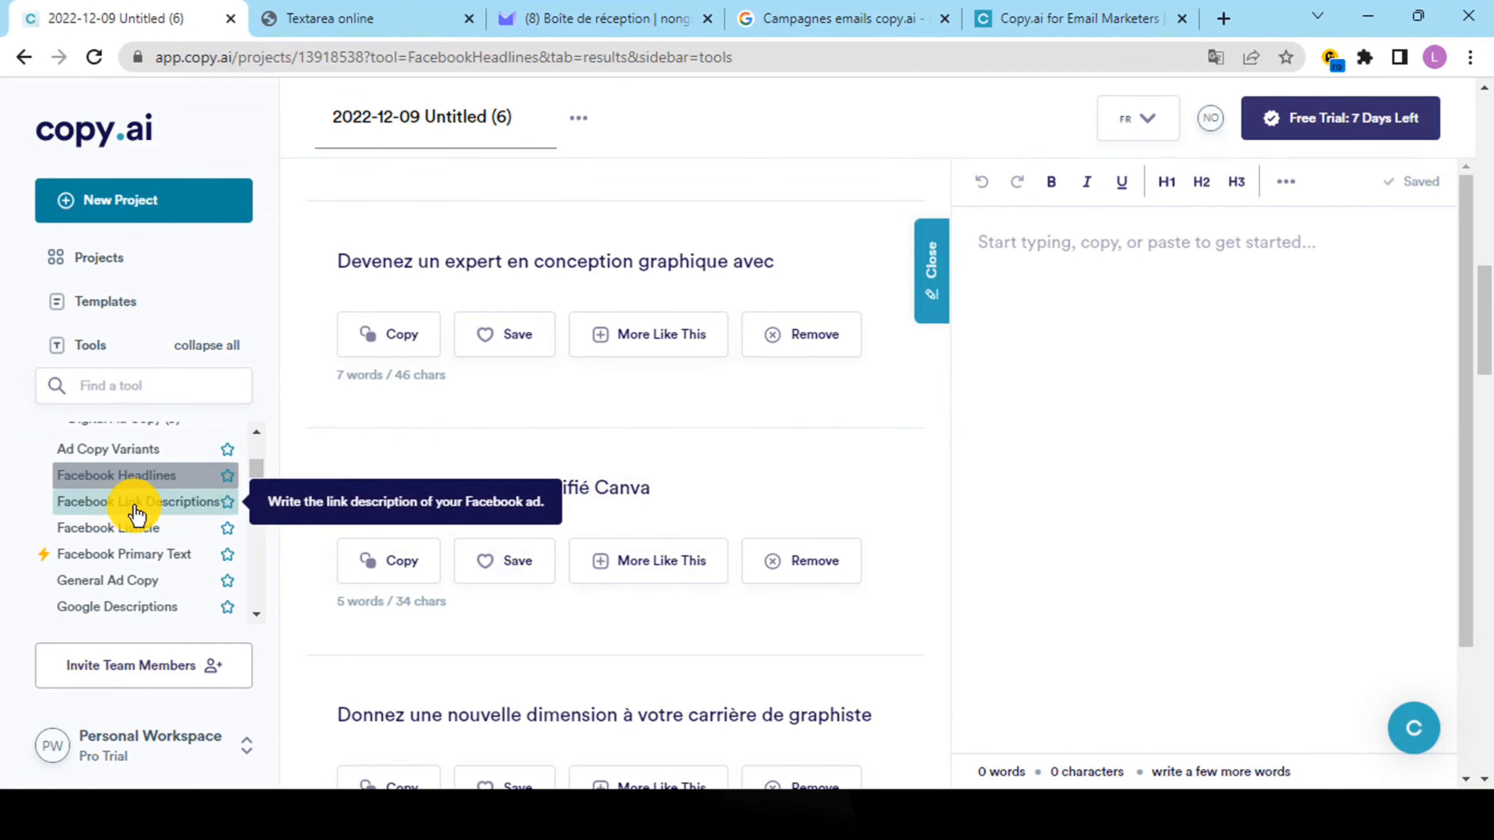
Open the Facebook Link Descriptions tool and generate content from the same course description in the Professional tone
{"action": "left_click", "coordinate": [99, 507]}
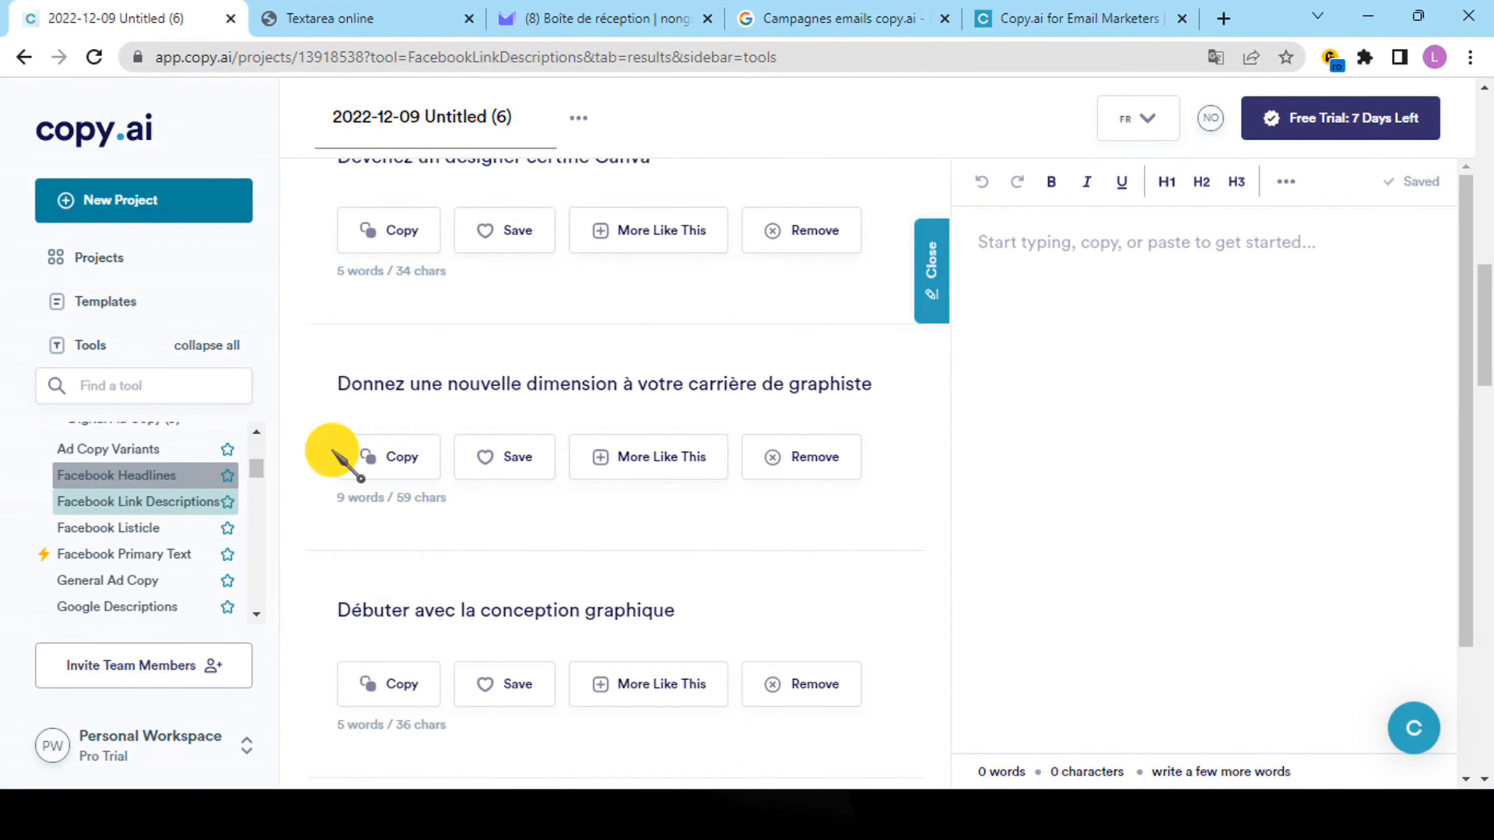
{"action": "scroll", "coordinate": [533, 524], "scroll_direction": "down", "scroll_amount": 5}
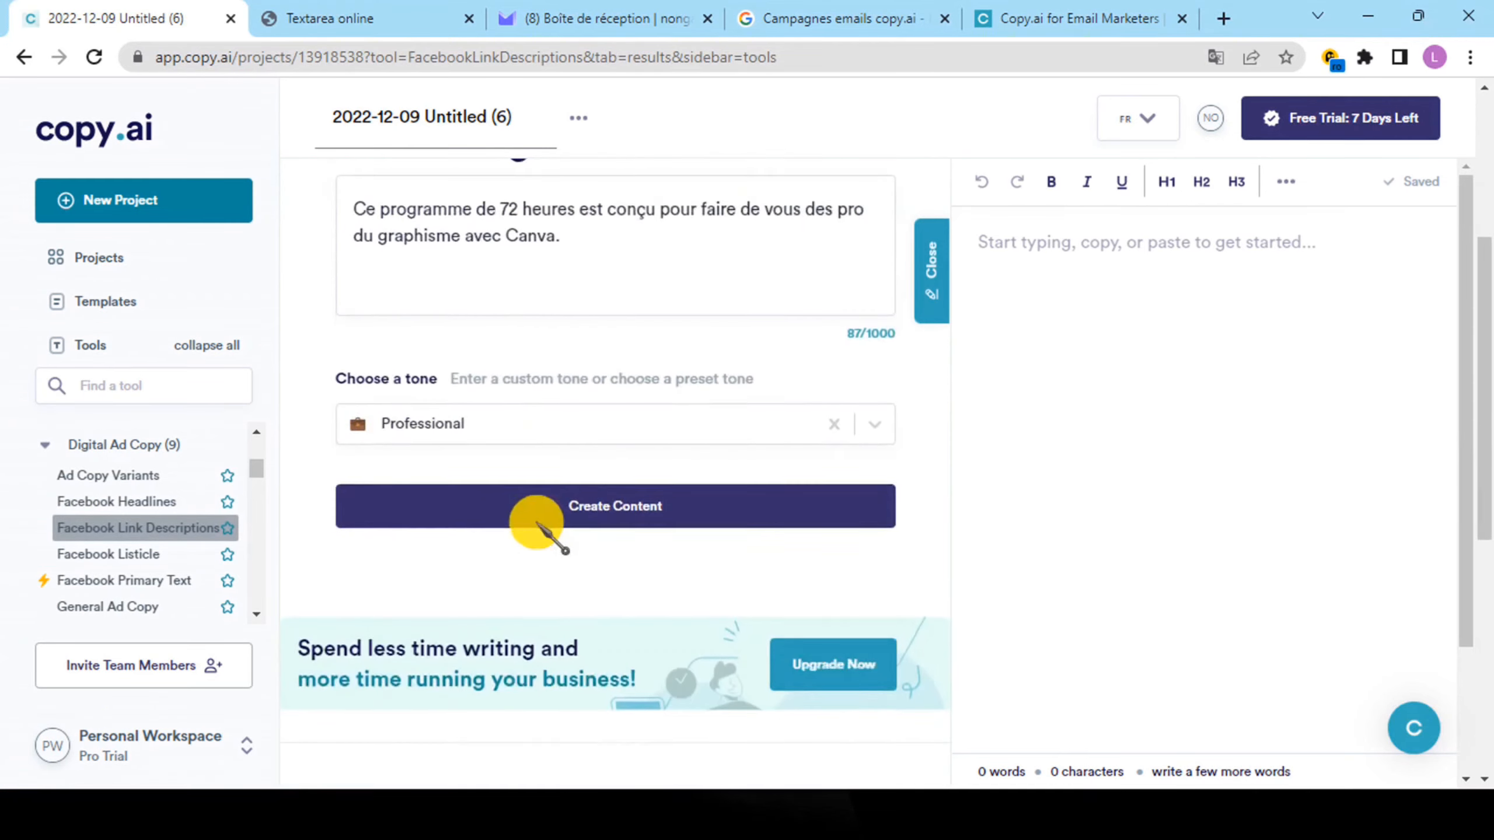
{"action": "left_click", "coordinate": [593, 506]}
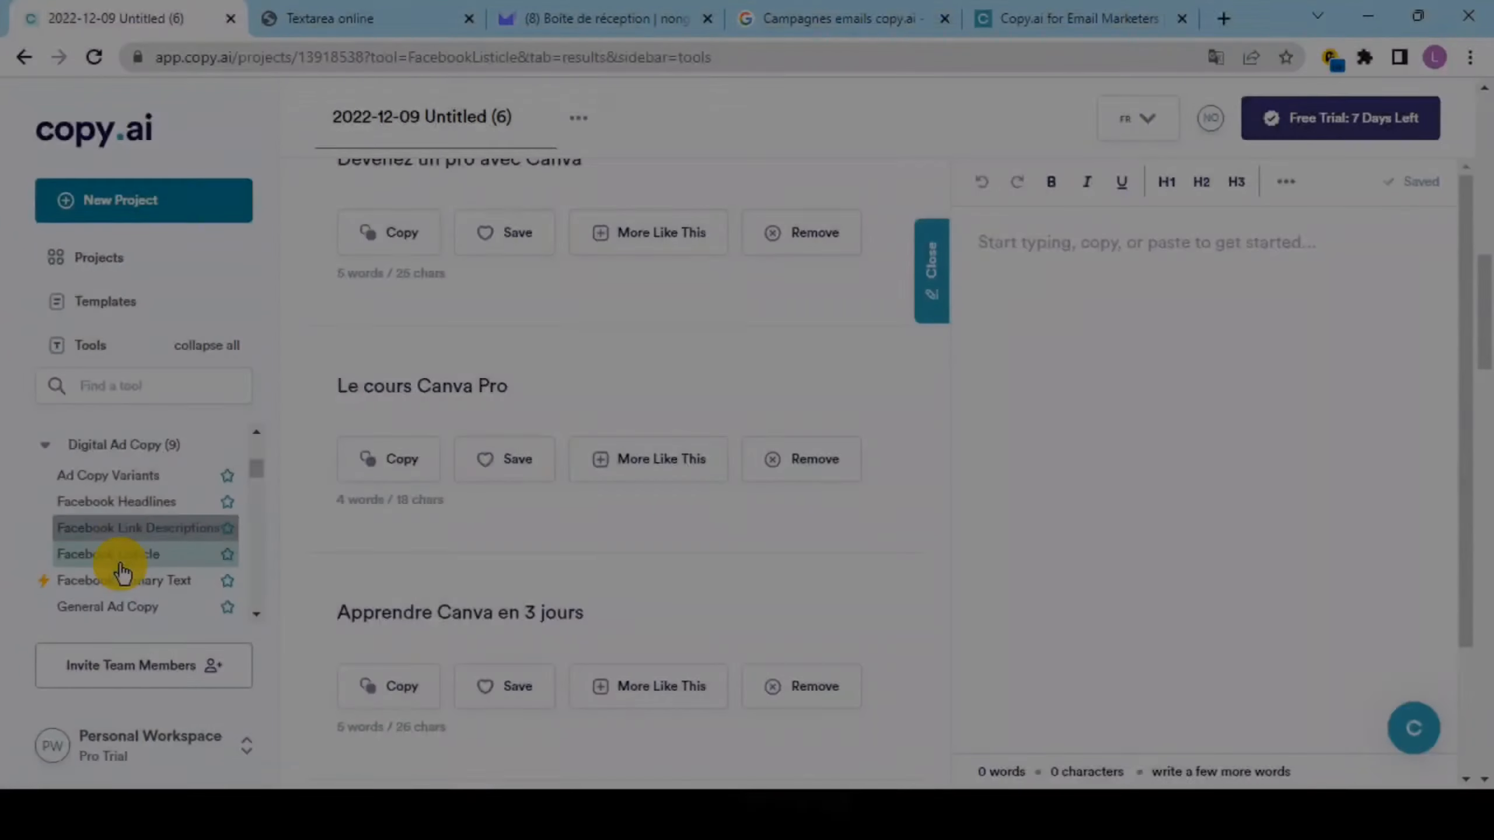
Open the Facebook Listicle tool and check its prefilled product name and description
{"action": "left_click", "coordinate": [121, 557]}
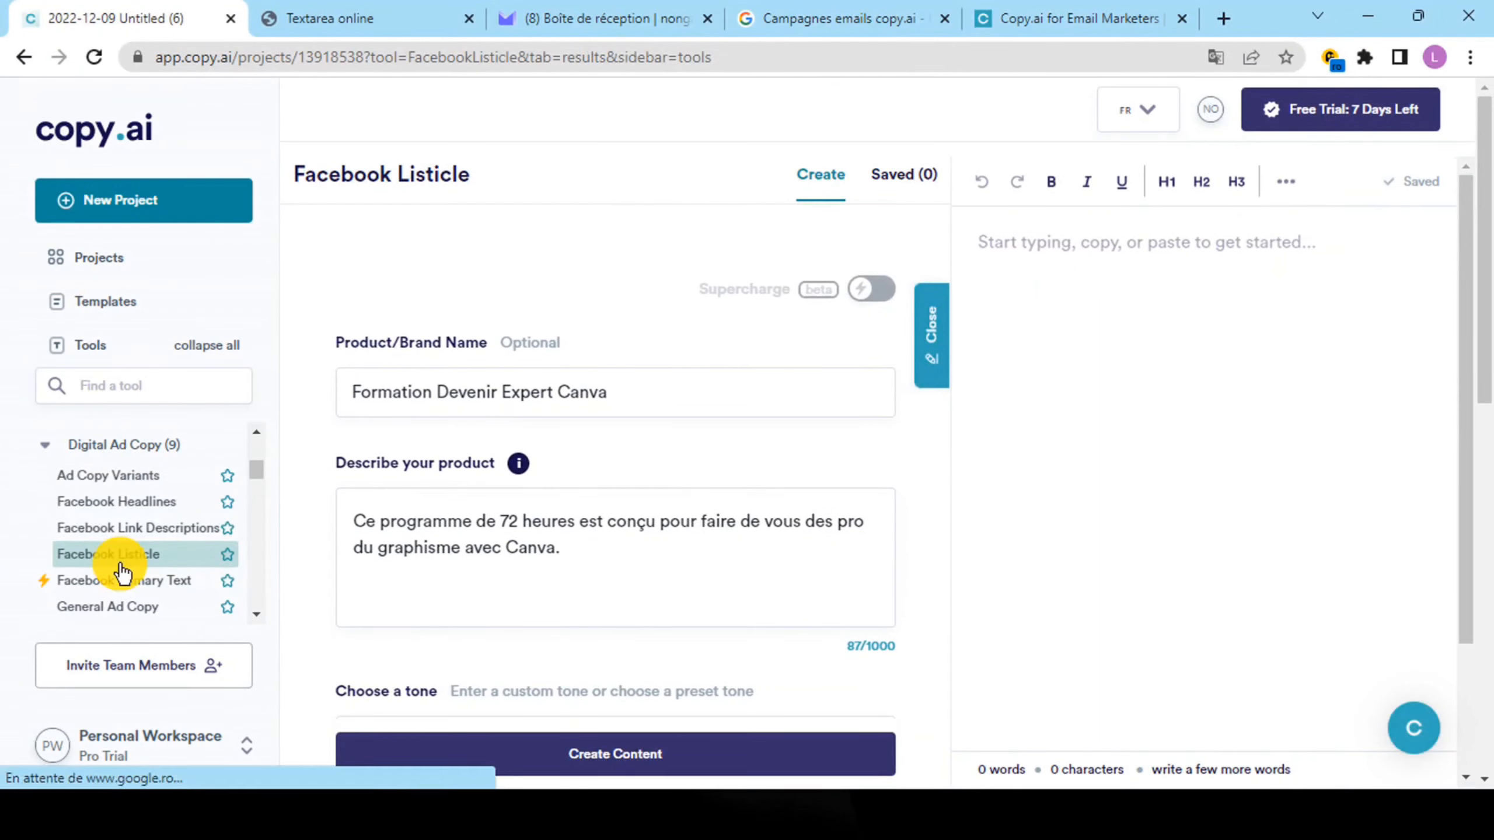
{"action": "scroll", "coordinate": [466, 566], "scroll_direction": "down", "scroll_amount": 5}
{"action": "scroll", "coordinate": [521, 470], "scroll_direction": "up", "scroll_amount": 3}
{"action": "scroll", "coordinate": [521, 470], "scroll_direction": "up", "scroll_amount": 3}
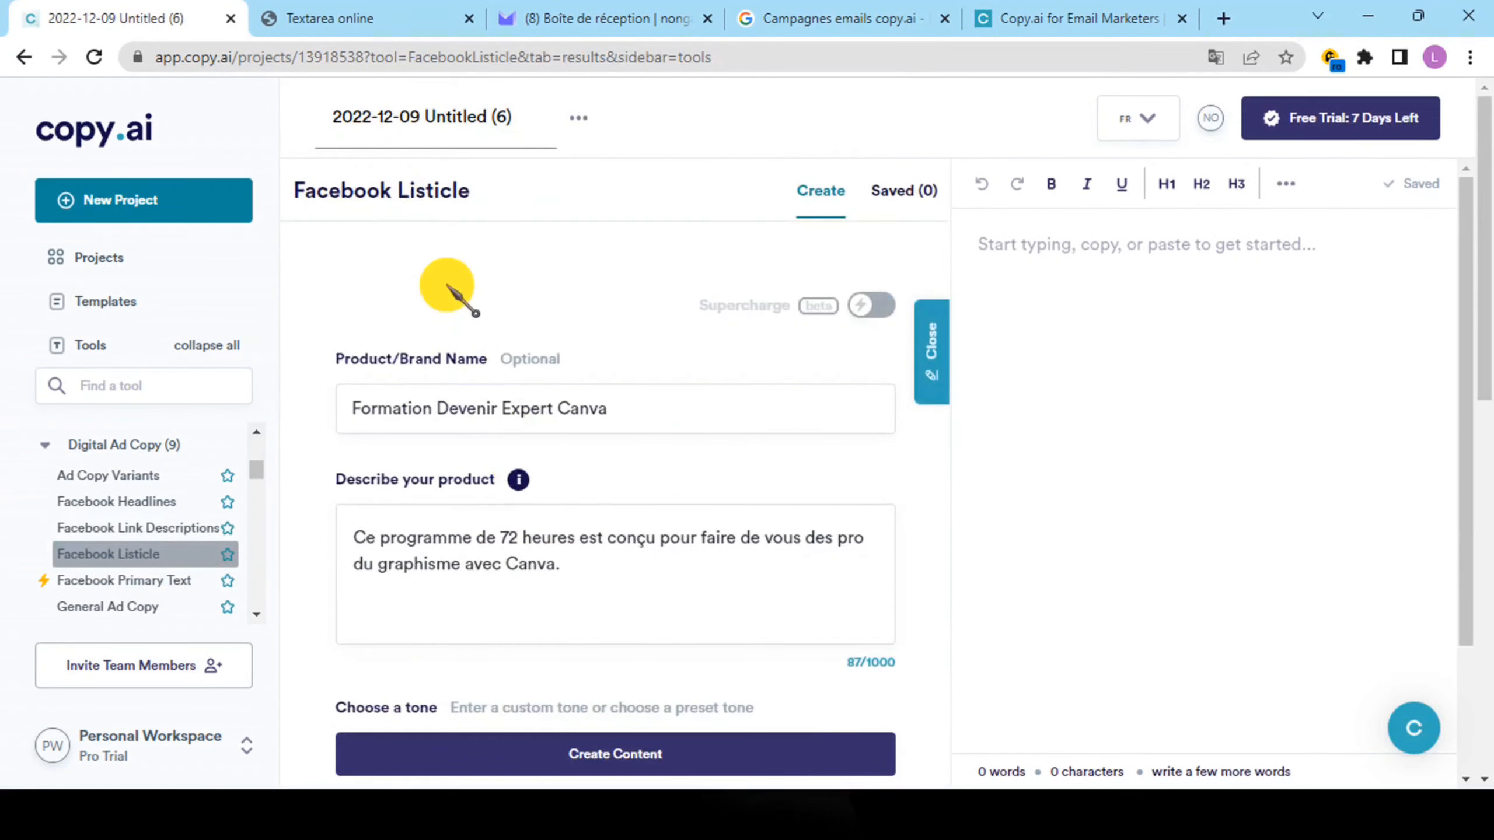
Translate the page into French and try to generate the Facebook Listicle content in the Professional tone
{"action": "left_click", "coordinate": [1215, 57]}
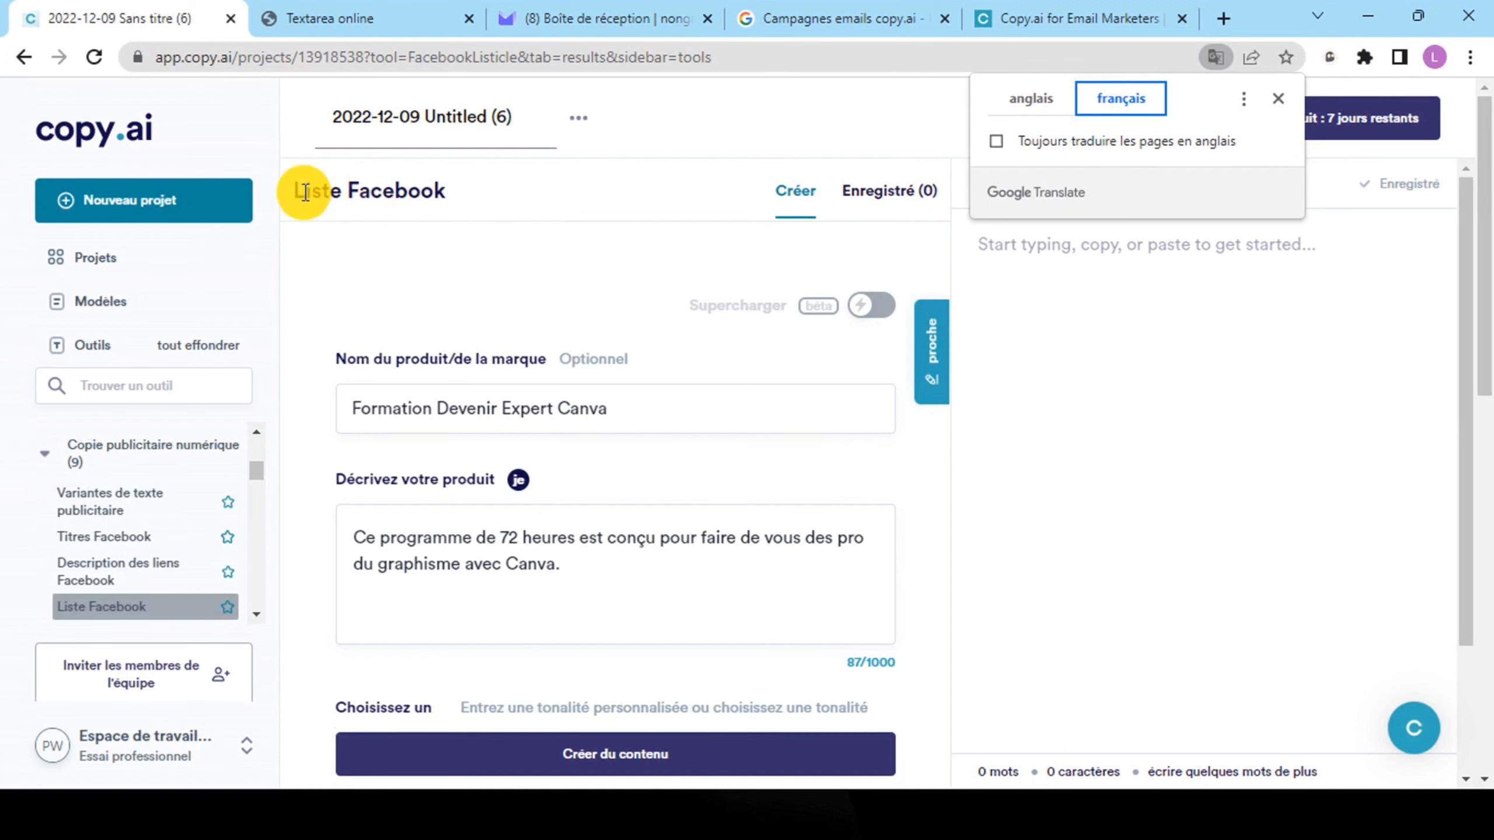
{"action": "scroll", "coordinate": [565, 483], "scroll_direction": "down", "scroll_amount": 4}
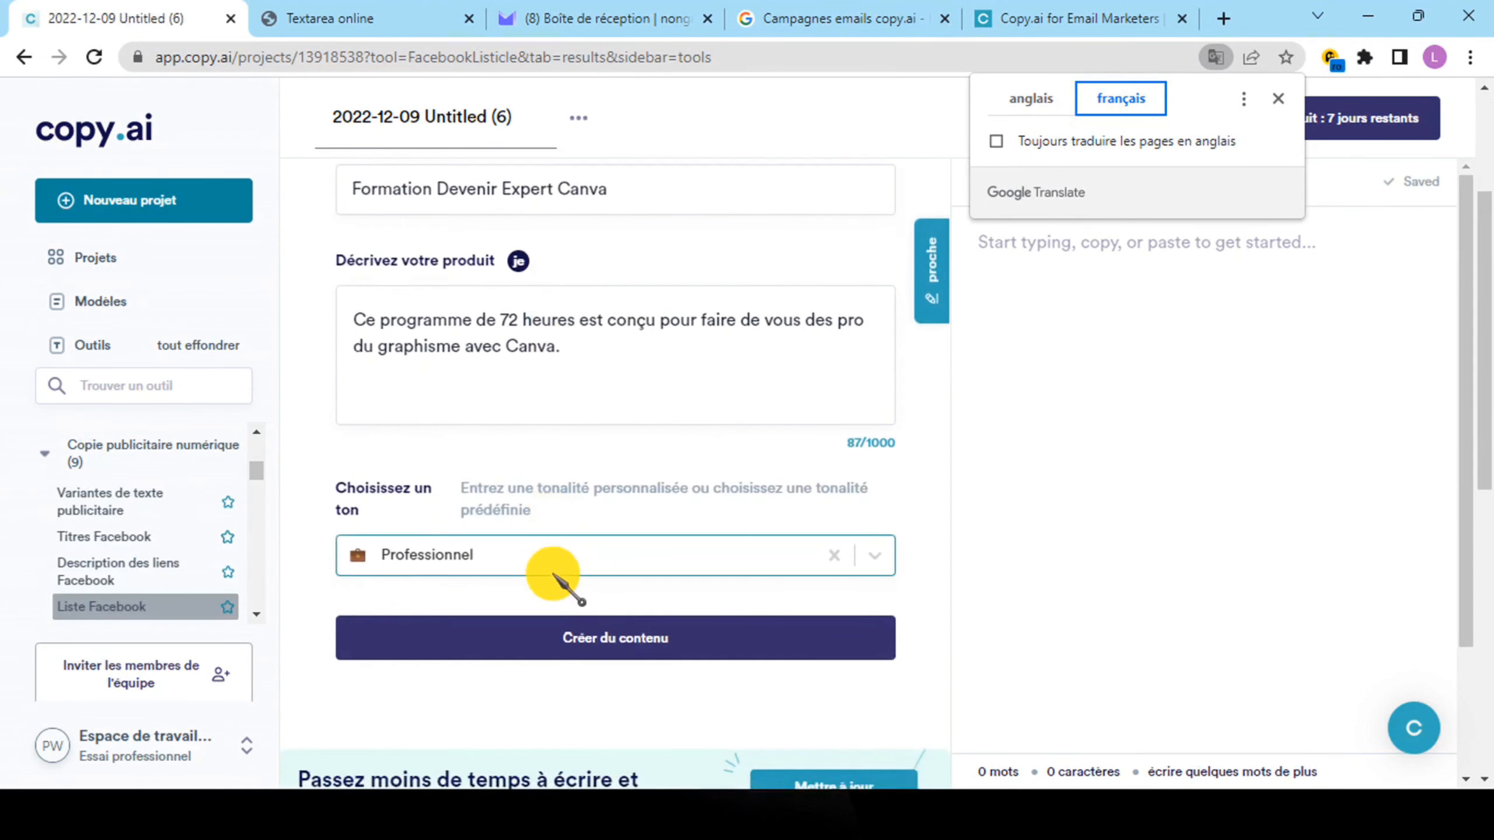
{"action": "left_click", "coordinate": [583, 637]}
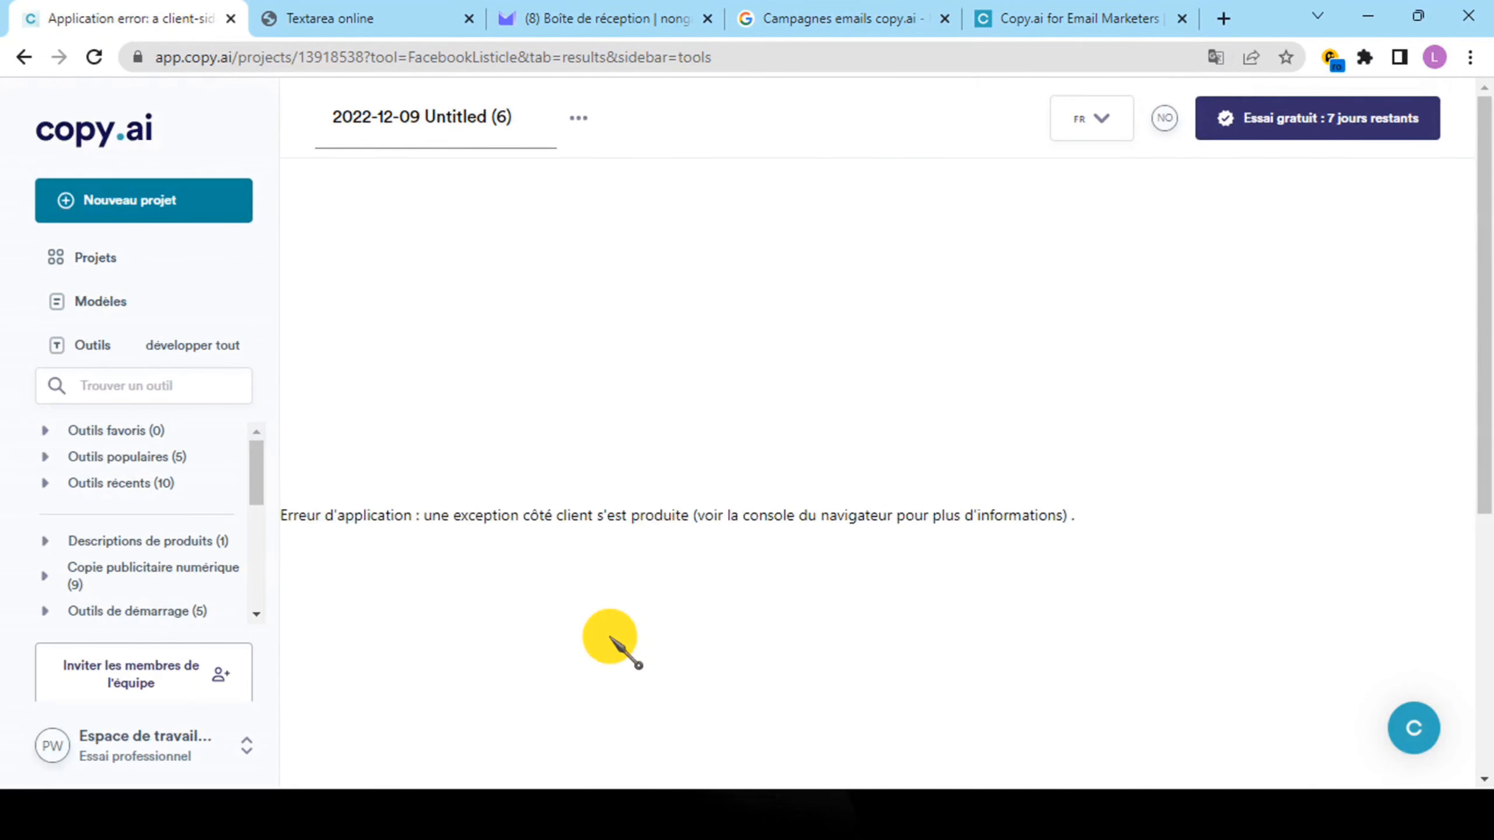
Reload the page, set the Facebook Listicle tone to Professional and generate the content
{"action": "left_click", "coordinate": [96, 59]}
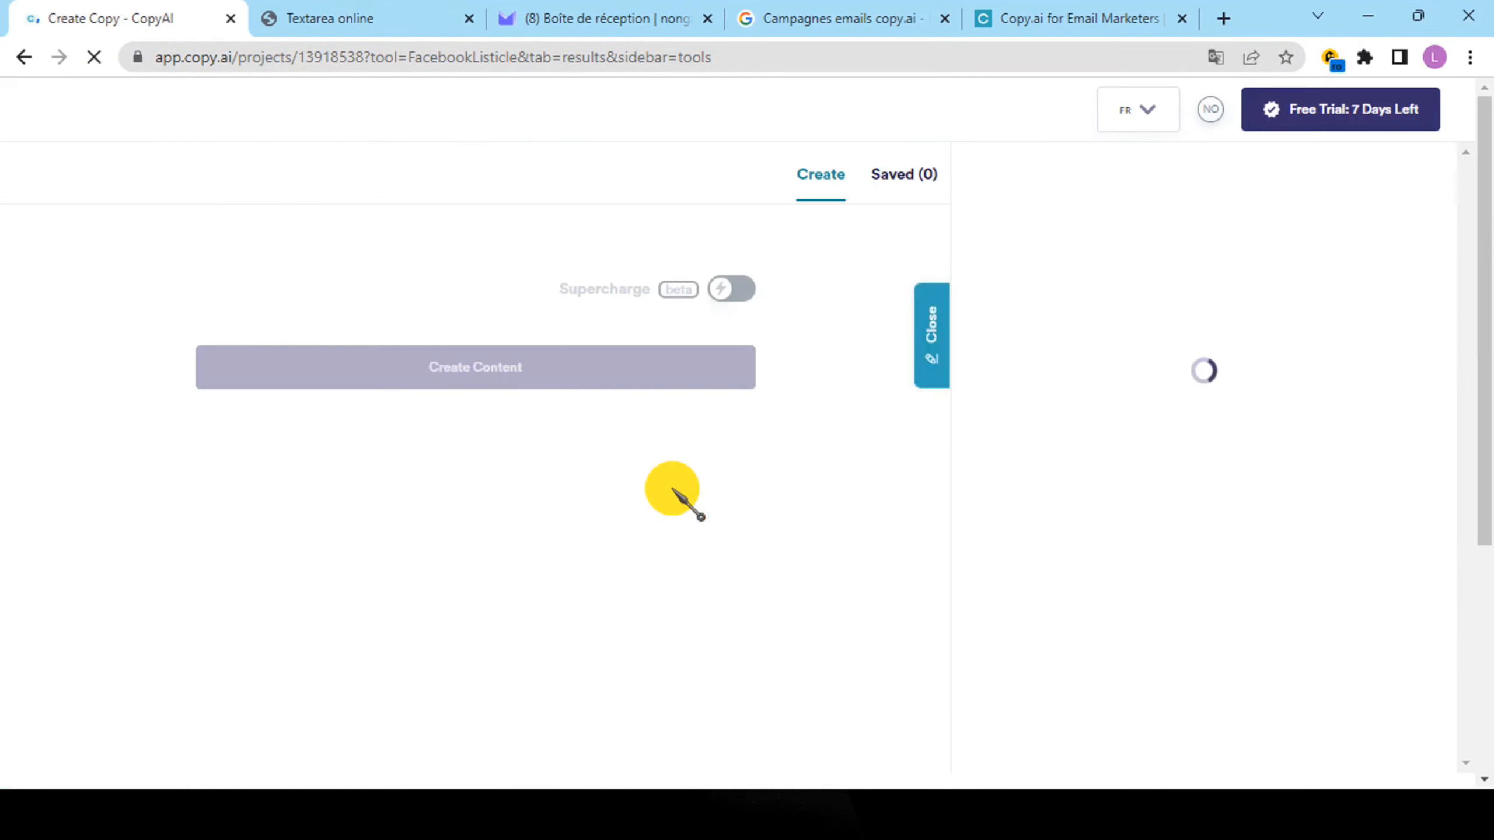
{"action": "scroll", "coordinate": [638, 582], "scroll_direction": "down", "scroll_amount": 4}
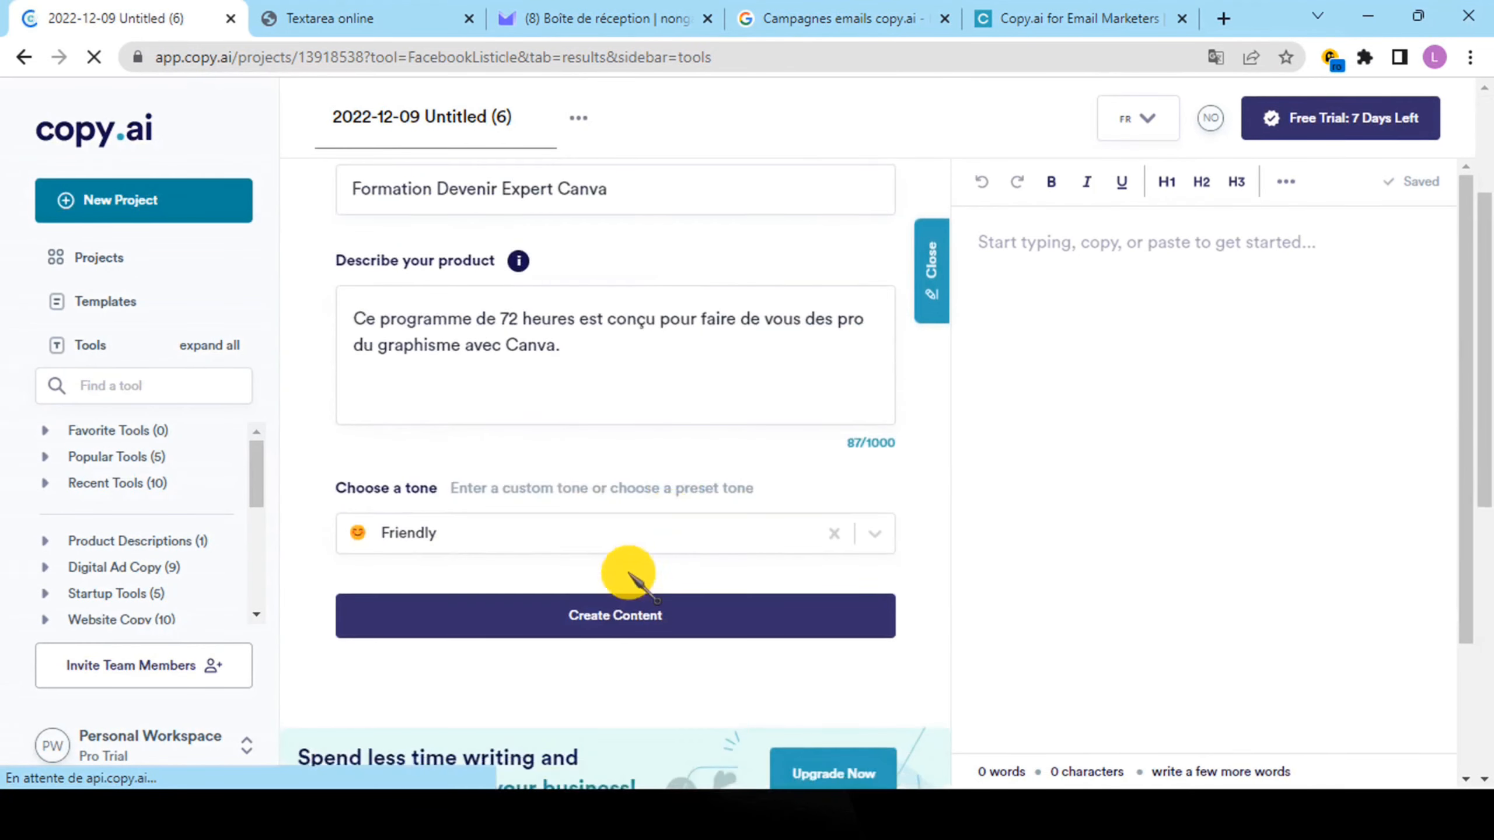
{"action": "left_click", "coordinate": [567, 534]}
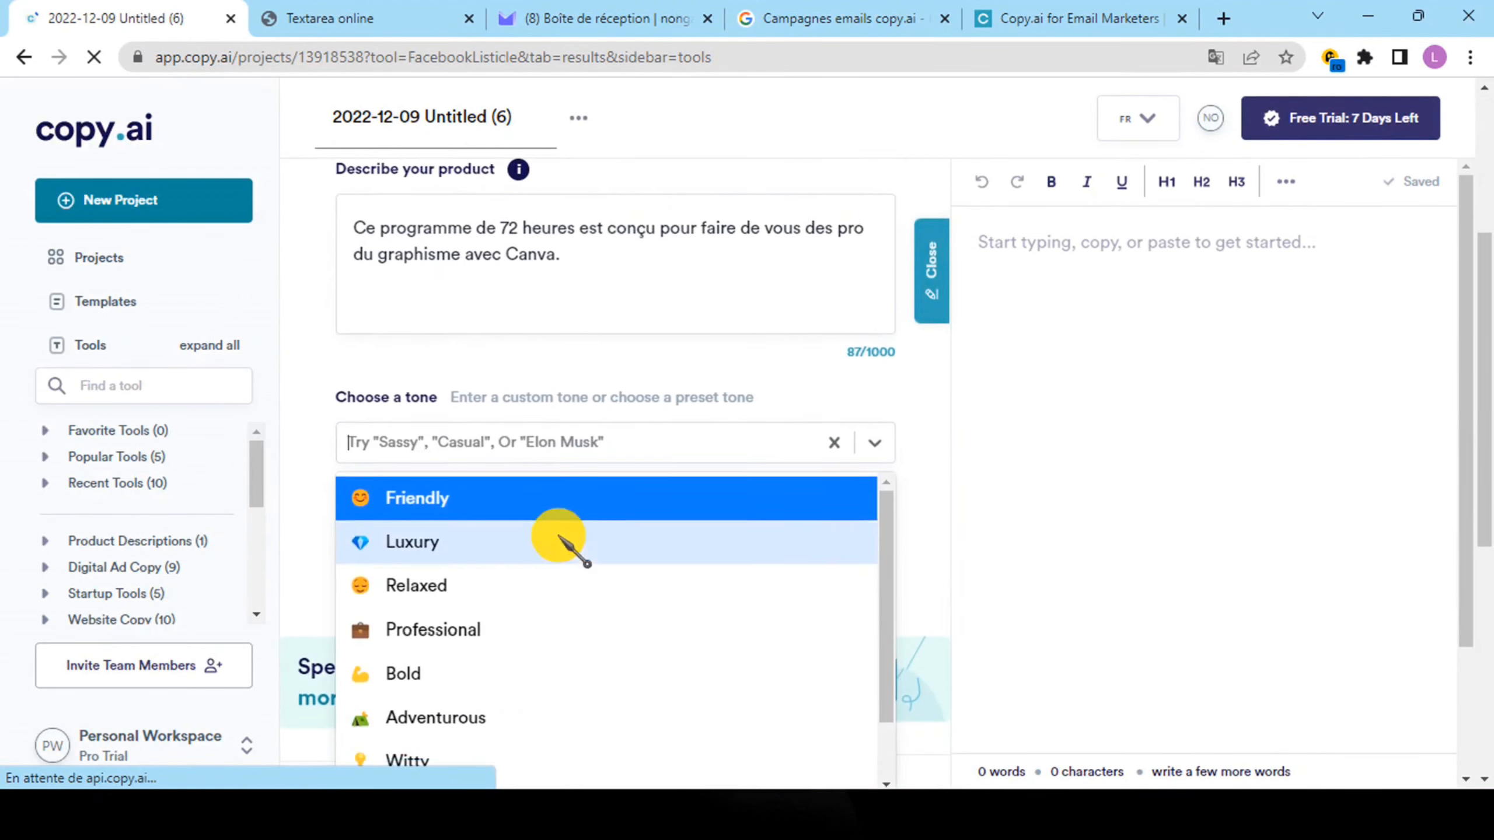
{"action": "left_click", "coordinate": [523, 609]}
{"action": "scroll", "coordinate": [567, 433], "scroll_direction": "up", "scroll_amount": 5}
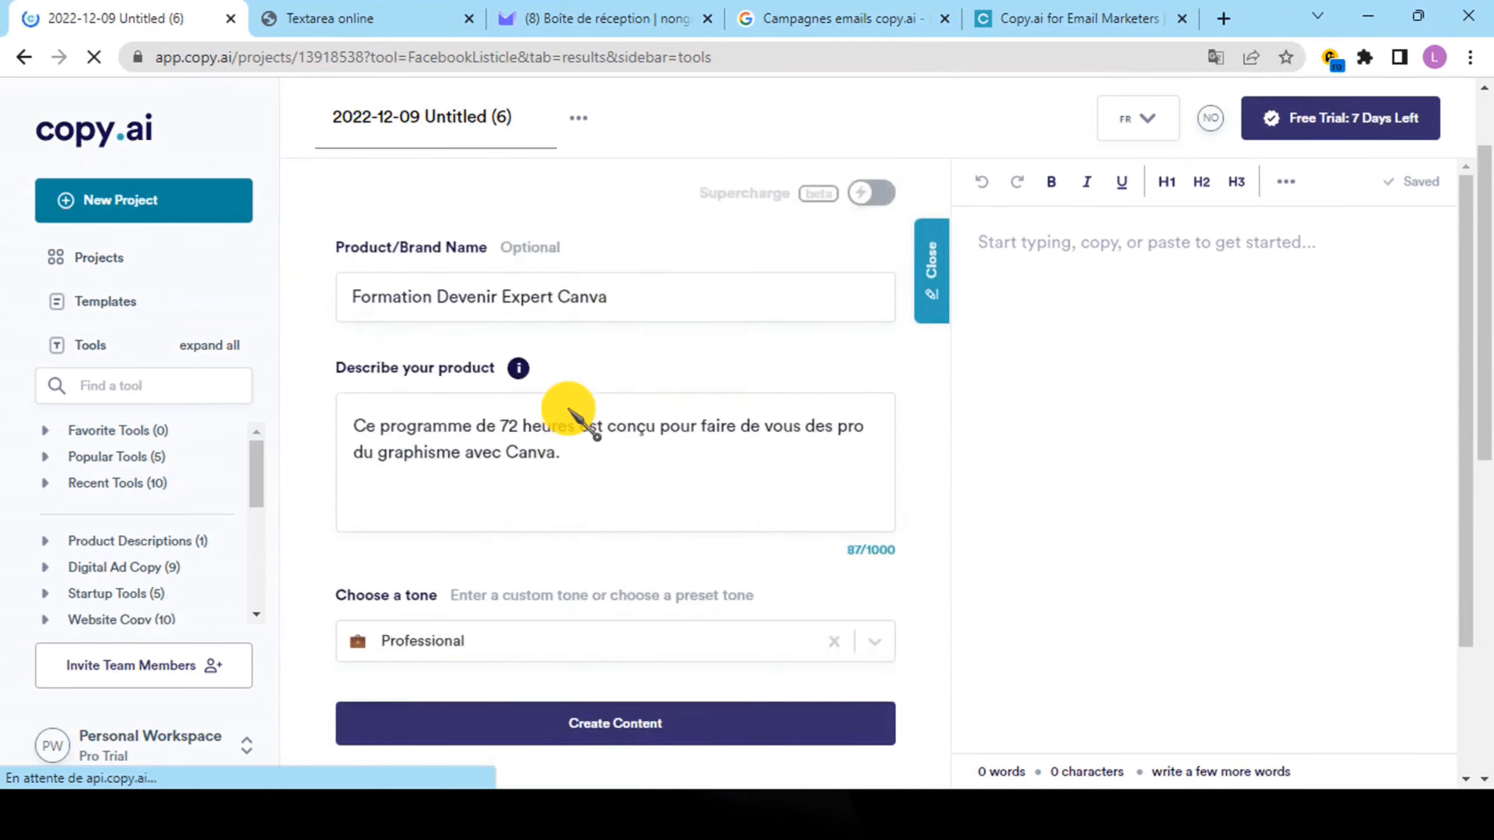
{"action": "scroll", "coordinate": [567, 409], "scroll_direction": "down", "scroll_amount": 4}
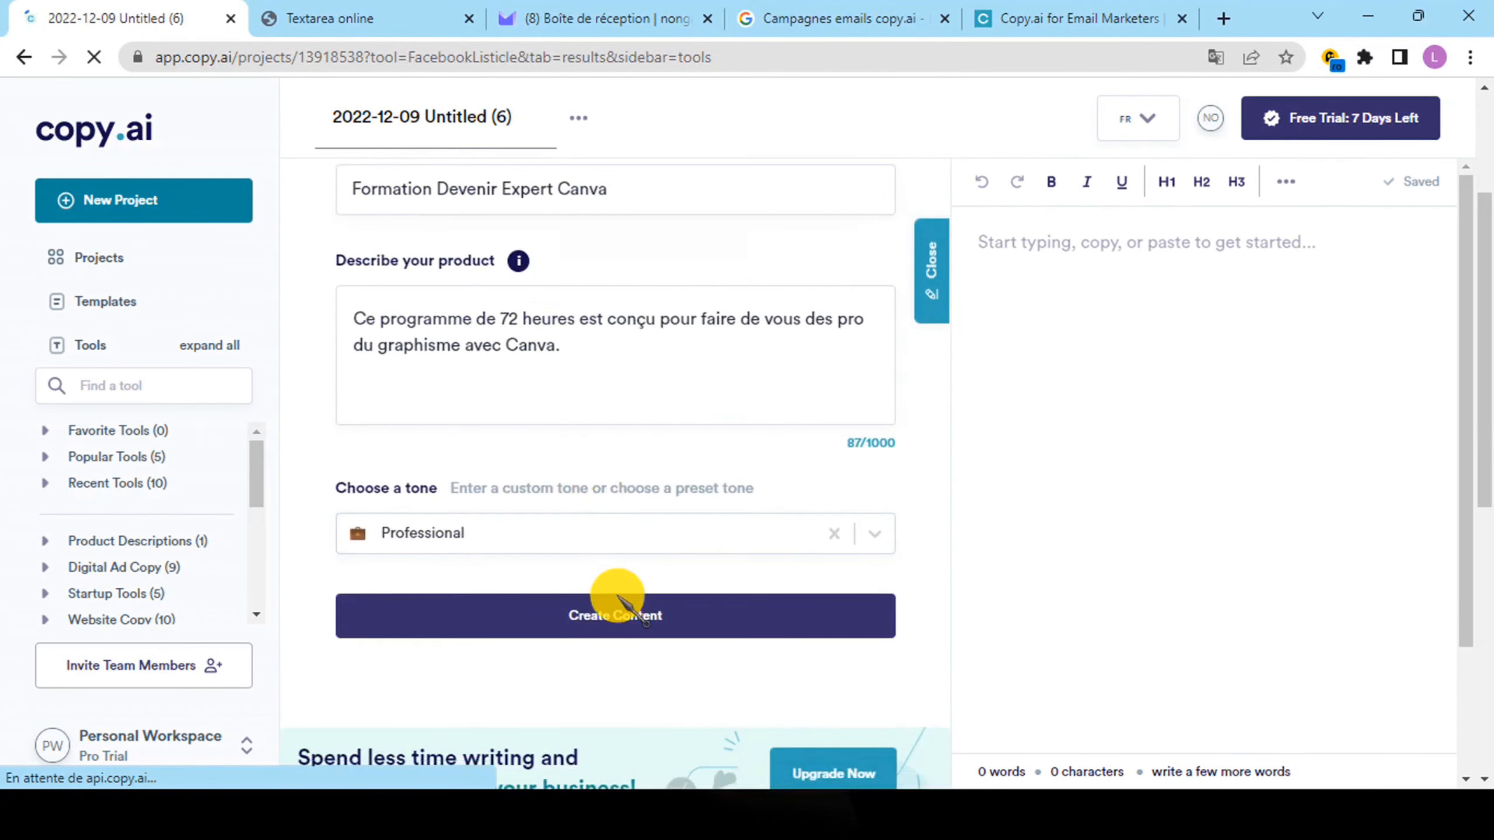
{"action": "left_click", "coordinate": [611, 622]}
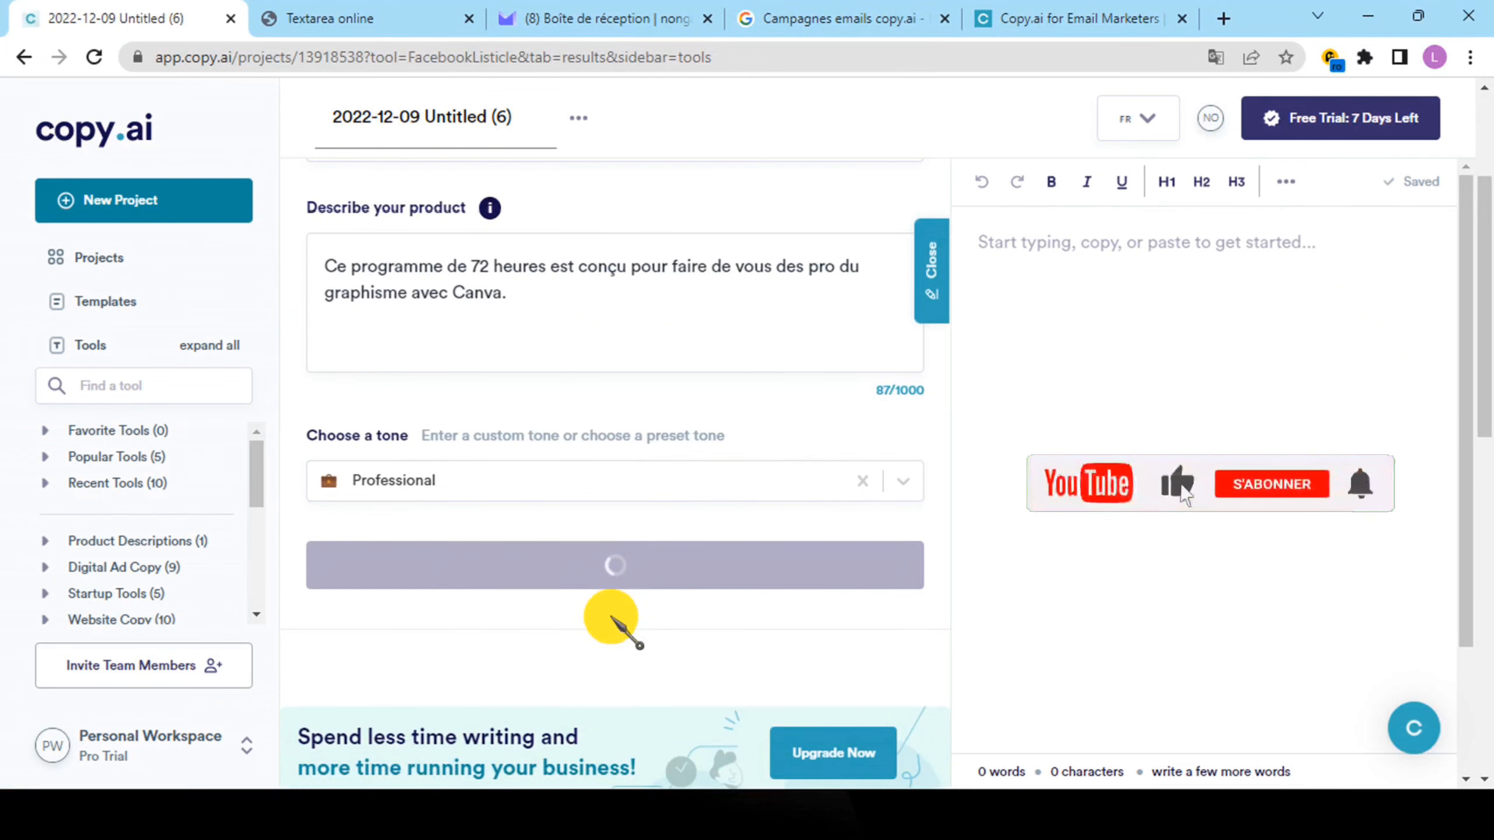
Read through the generated Facebook Listicle variants for the Canva course
{"action": "scroll", "coordinate": [610, 588], "scroll_direction": "down", "scroll_amount": 5}
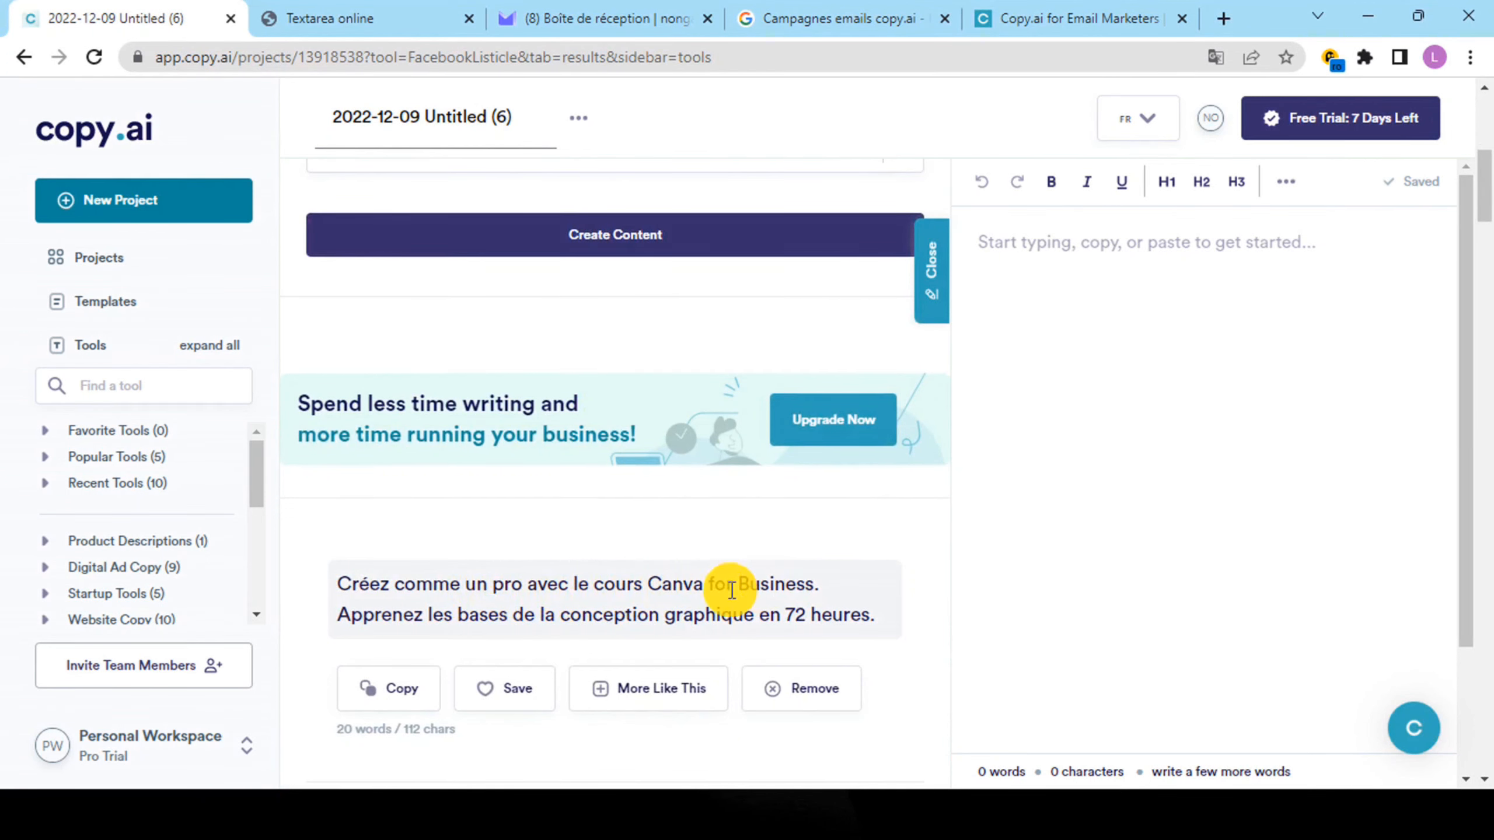
{"action": "scroll", "coordinate": [430, 628], "scroll_direction": "down", "scroll_amount": 5}
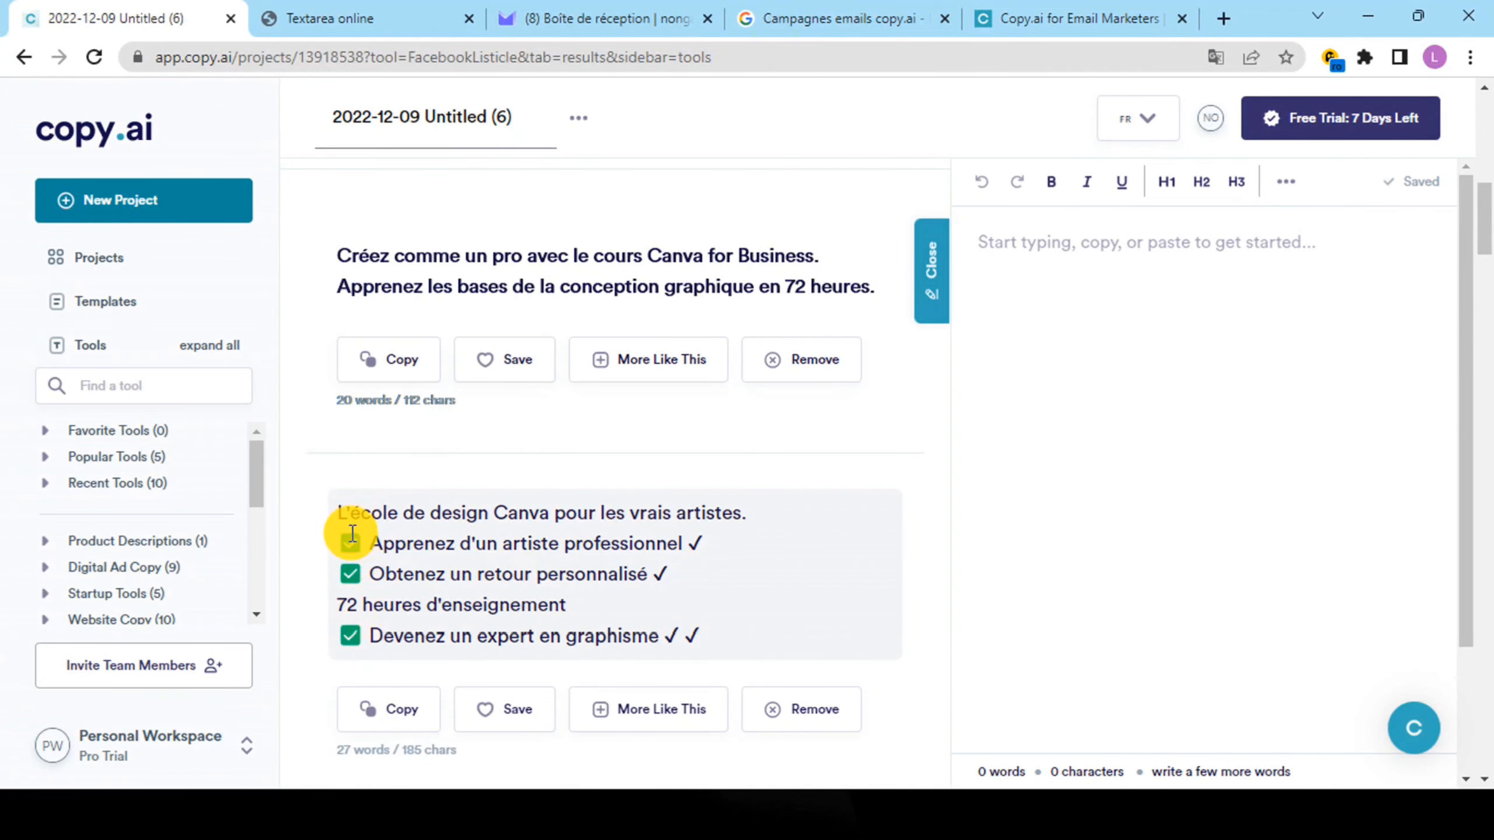
{"action": "scroll", "coordinate": [400, 635], "scroll_direction": "down", "scroll_amount": 8}
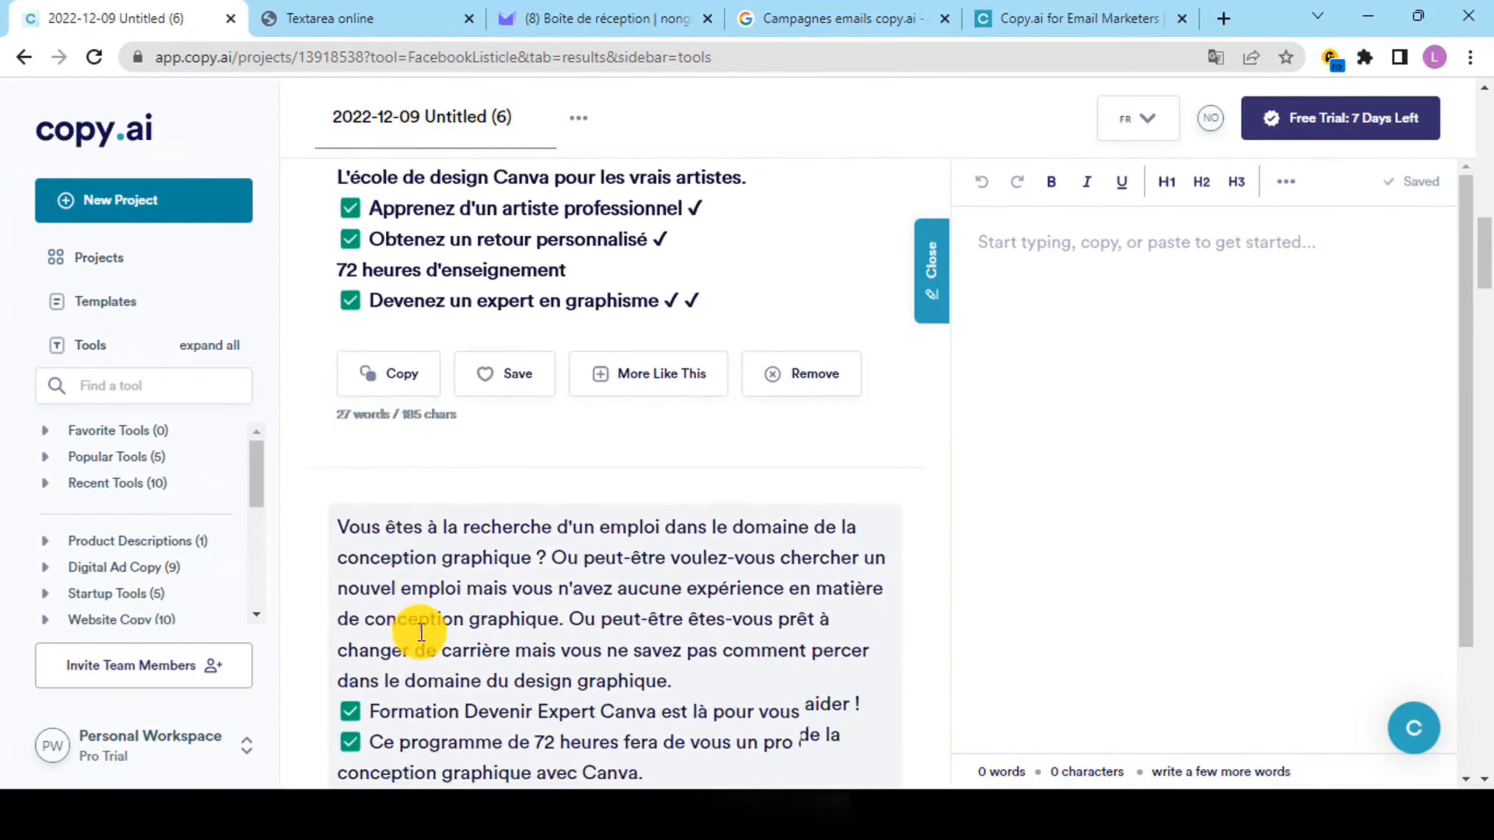
{"action": "scroll", "coordinate": [426, 633], "scroll_direction": "down", "scroll_amount": 2}
{"action": "scroll", "coordinate": [434, 618], "scroll_direction": "up", "scroll_amount": 2}
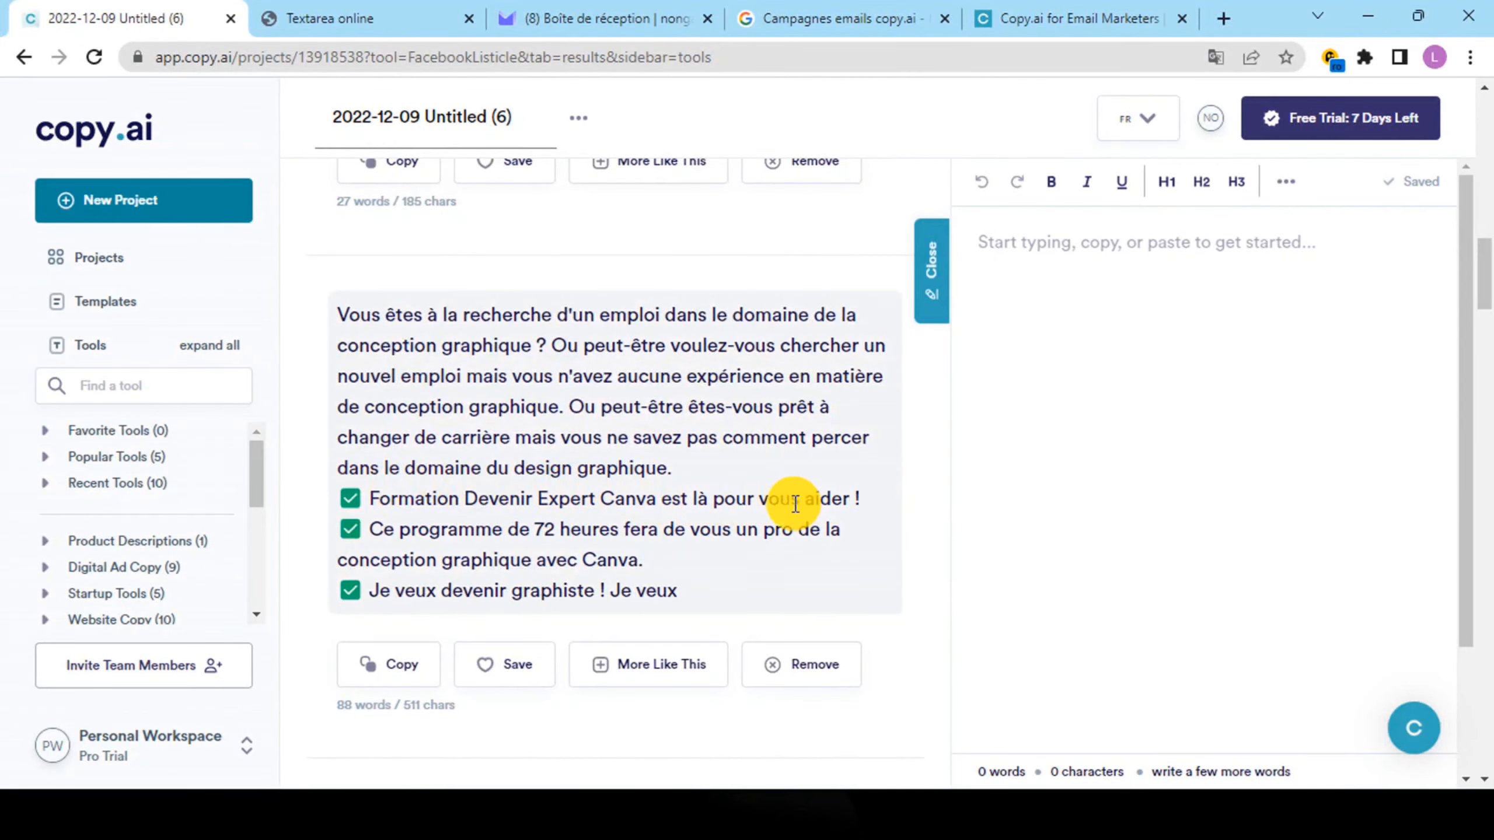
{"action": "scroll", "coordinate": [668, 527], "scroll_direction": "down", "scroll_amount": 6}
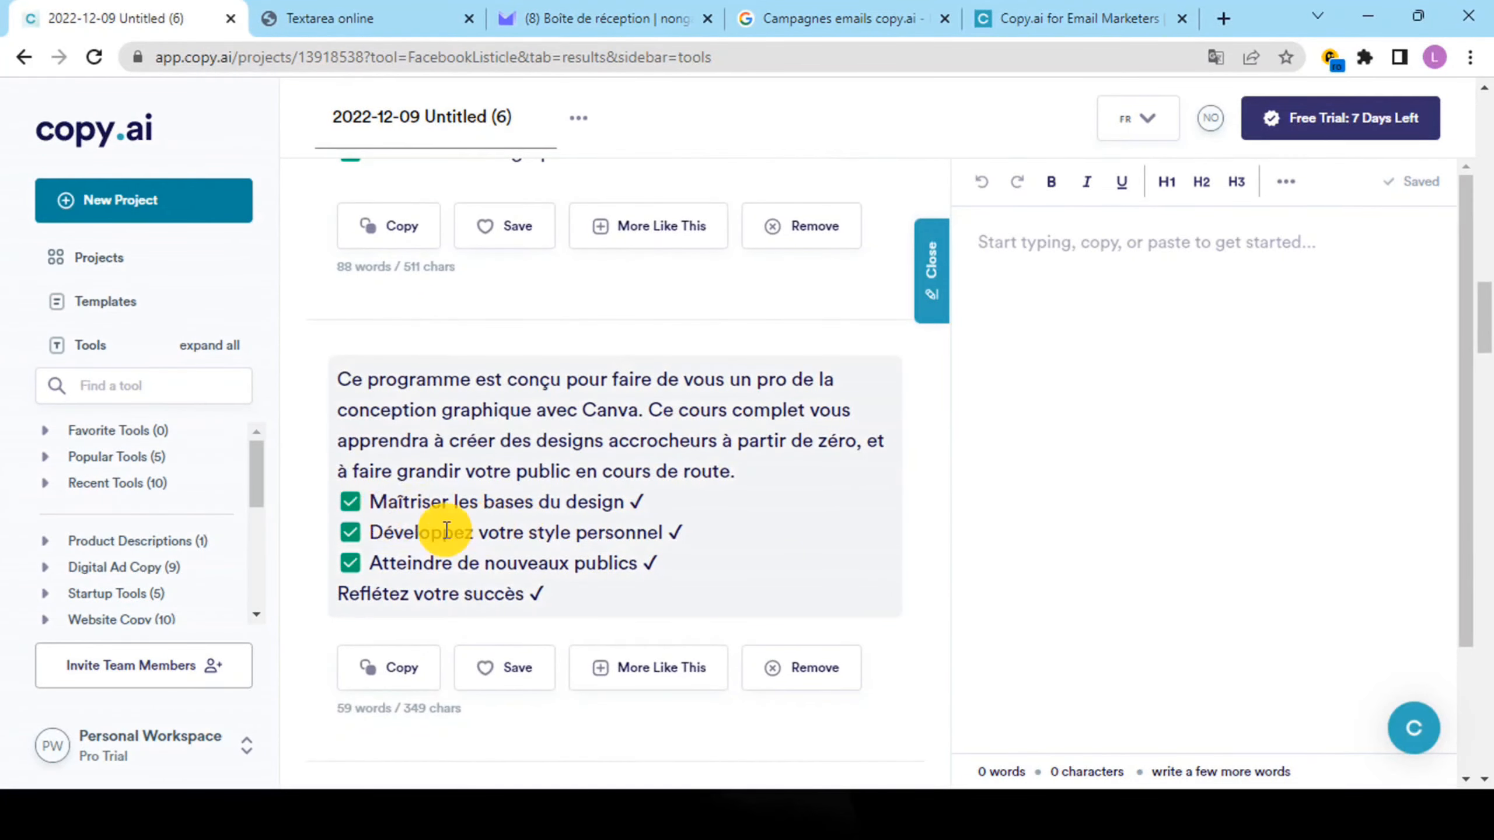
{"action": "scroll", "coordinate": [400, 566], "scroll_direction": "down", "scroll_amount": 6}
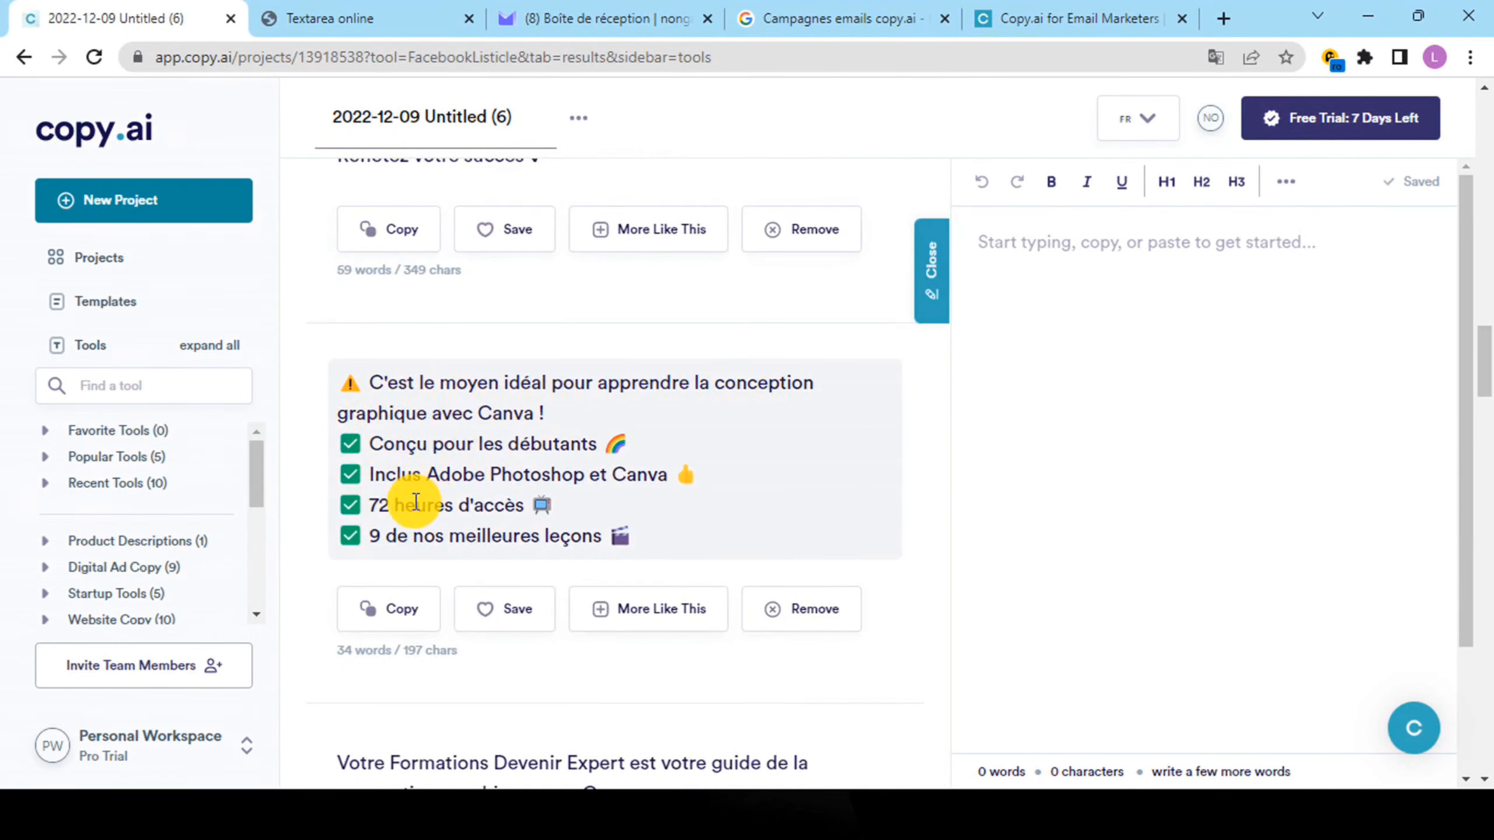
{"action": "scroll", "coordinate": [353, 494], "scroll_direction": "down", "scroll_amount": 3}
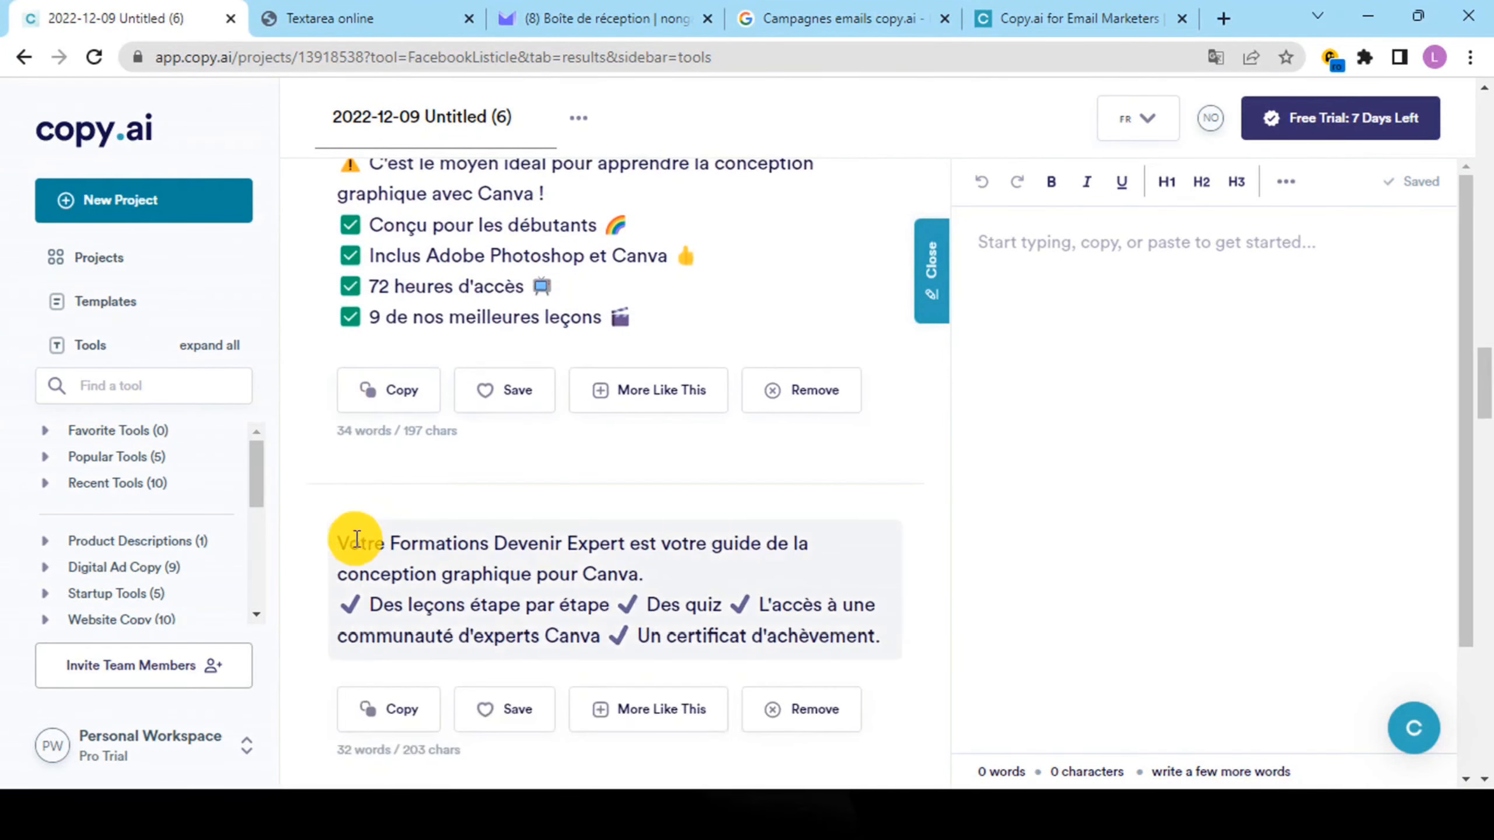
{"action": "scroll", "coordinate": [593, 610], "scroll_direction": "down", "scroll_amount": 8}
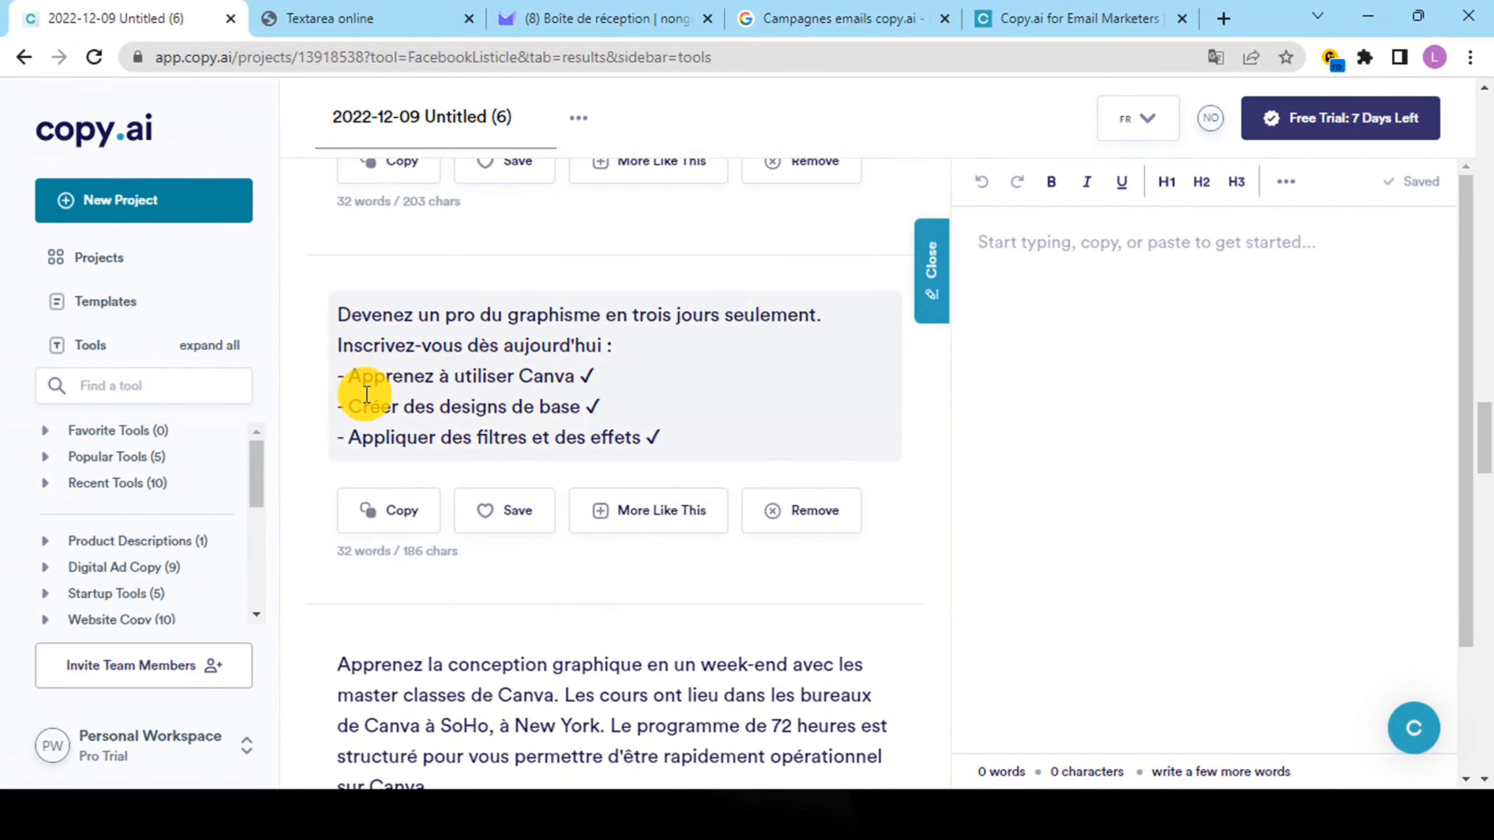
{"action": "scroll", "coordinate": [430, 419], "scroll_direction": "down", "scroll_amount": 10}
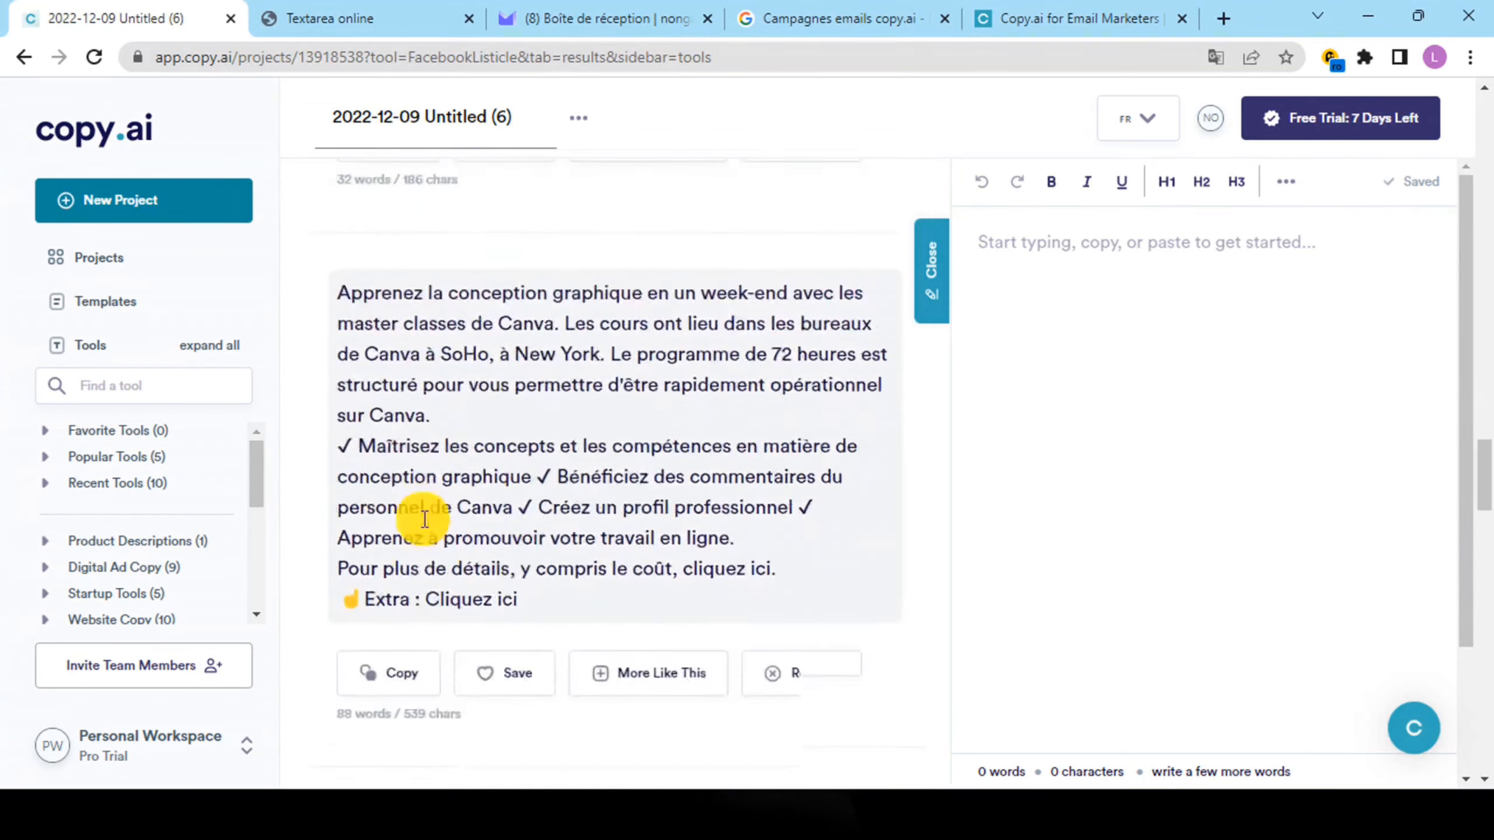
{"action": "scroll", "coordinate": [537, 583], "scroll_direction": "down", "scroll_amount": 14}
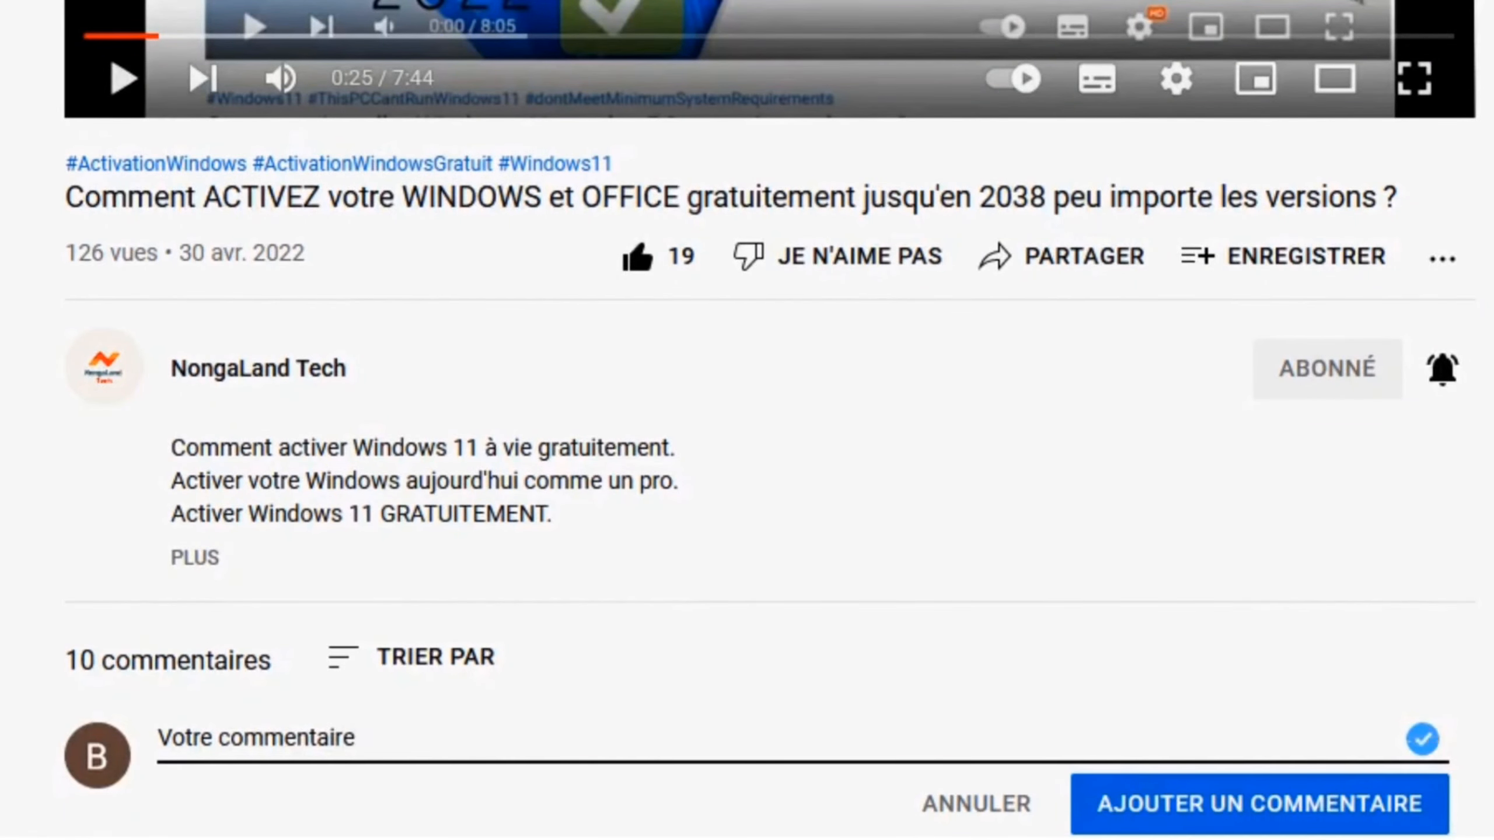
{"action": "type", "text": ".."}
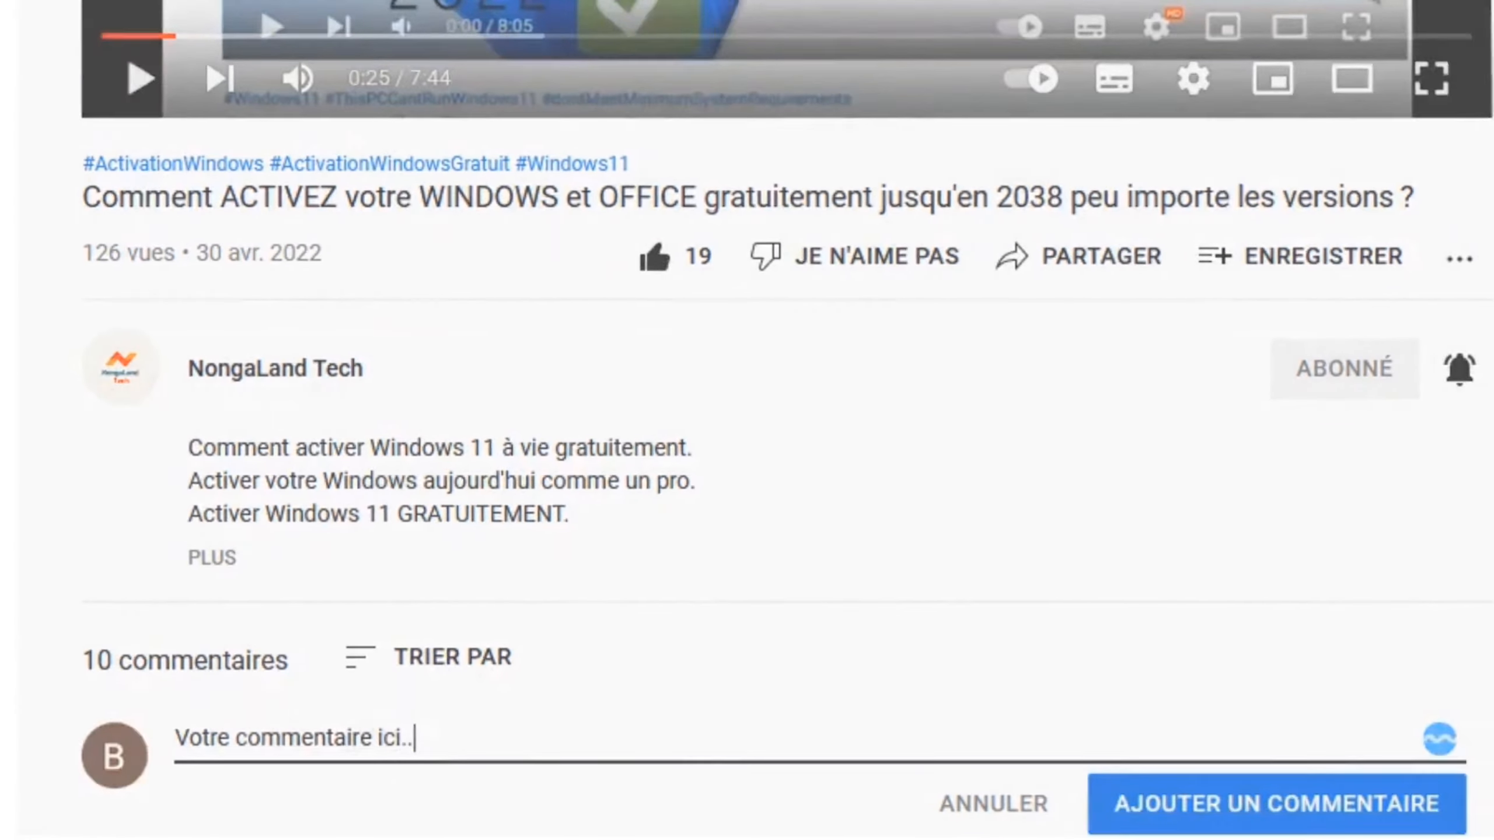